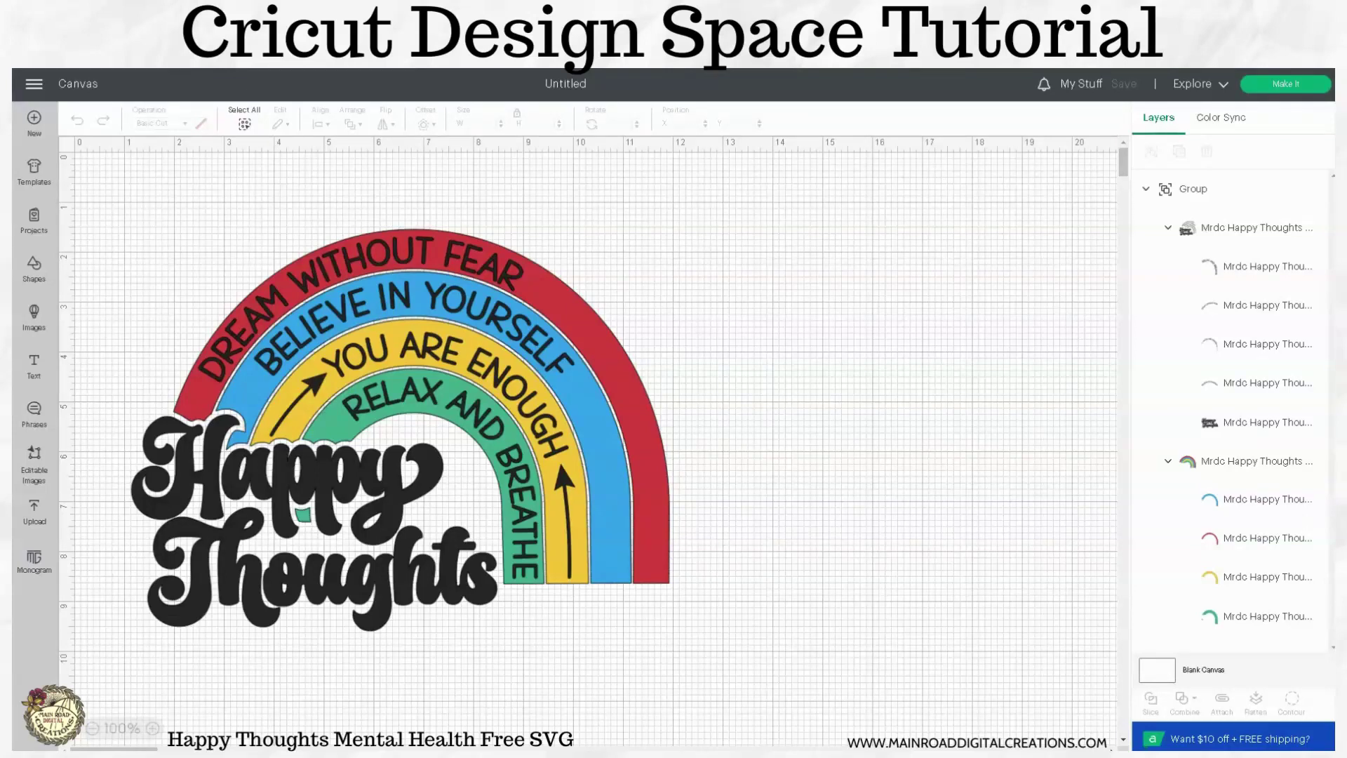
- Scale the whole rainbow design down to about 9.48 by 7.07 in and move it toward the middle of the canvas
click(590, 421)
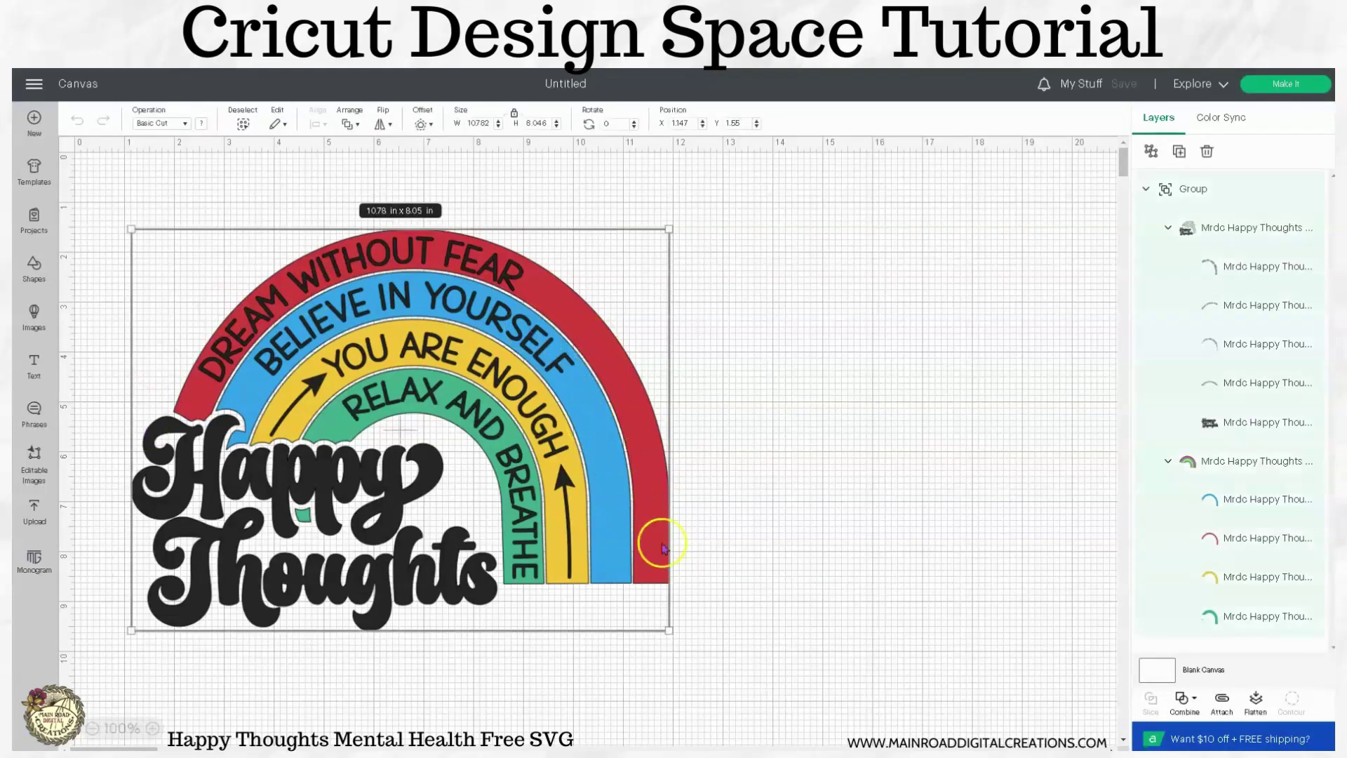
drag(666, 629, 604, 581)
drag(507, 485, 662, 473)
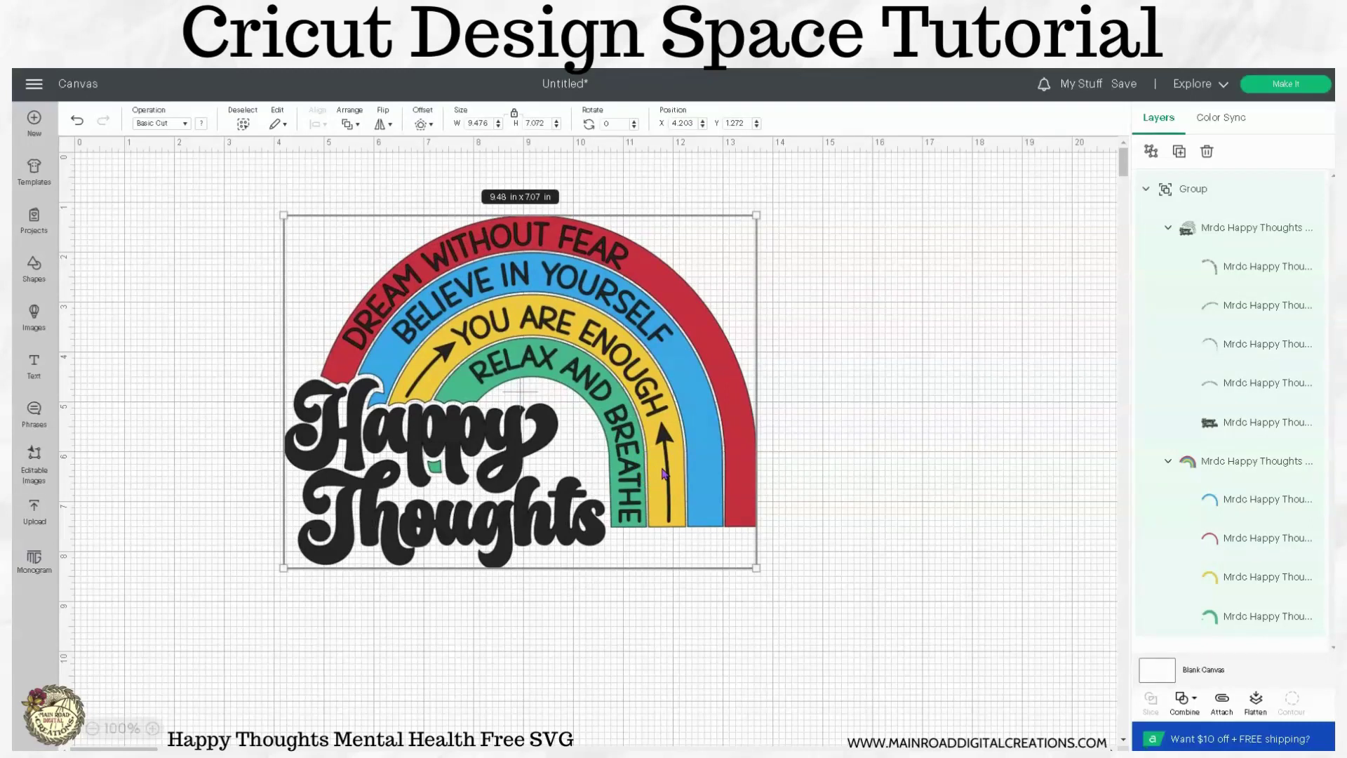
drag(722, 452, 738, 462)
- Ungroup the rainbow design so the black lettering and the coloured rainbow become separate groups
click(863, 505)
click(769, 498)
click(1144, 151)
click(891, 453)
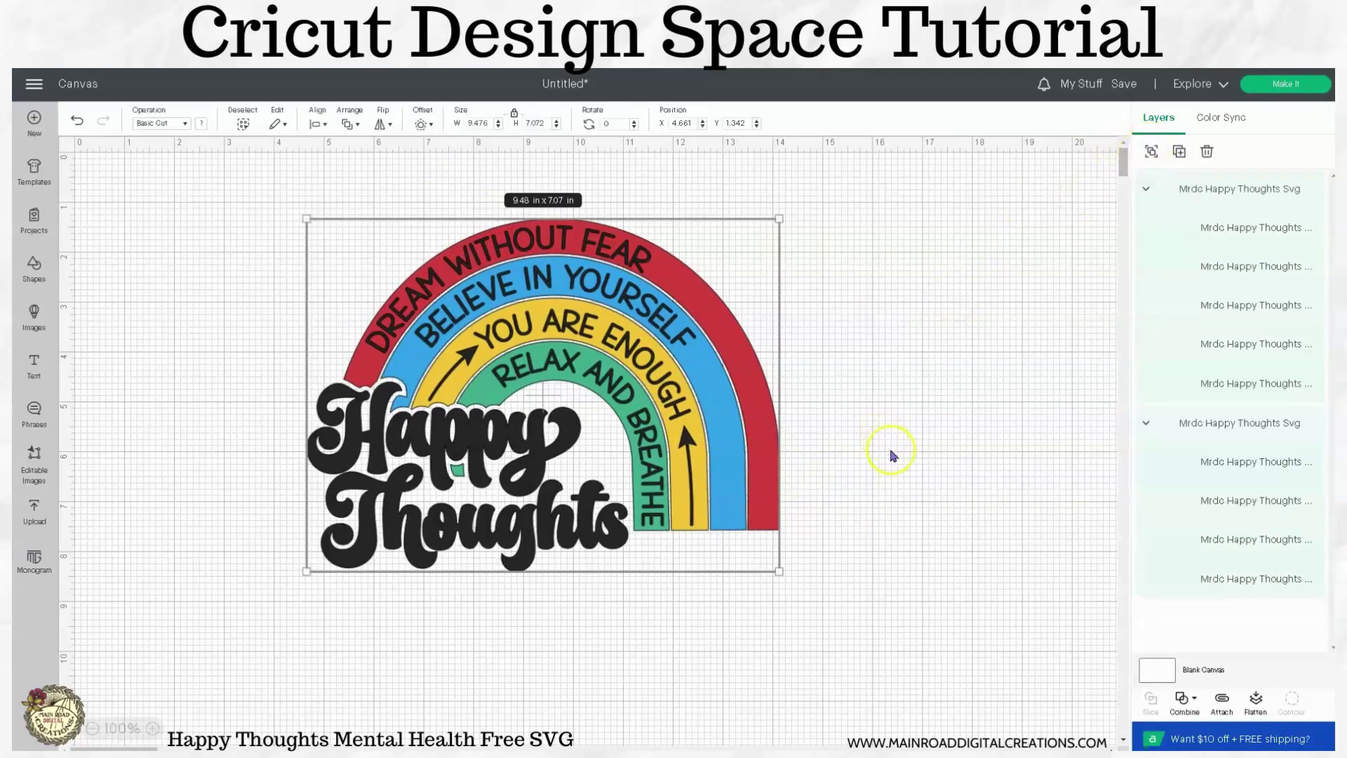
- Examine the individual blue, red, yellow and green arc layers of the rainbow
click(772, 468)
click(1191, 469)
click(1194, 503)
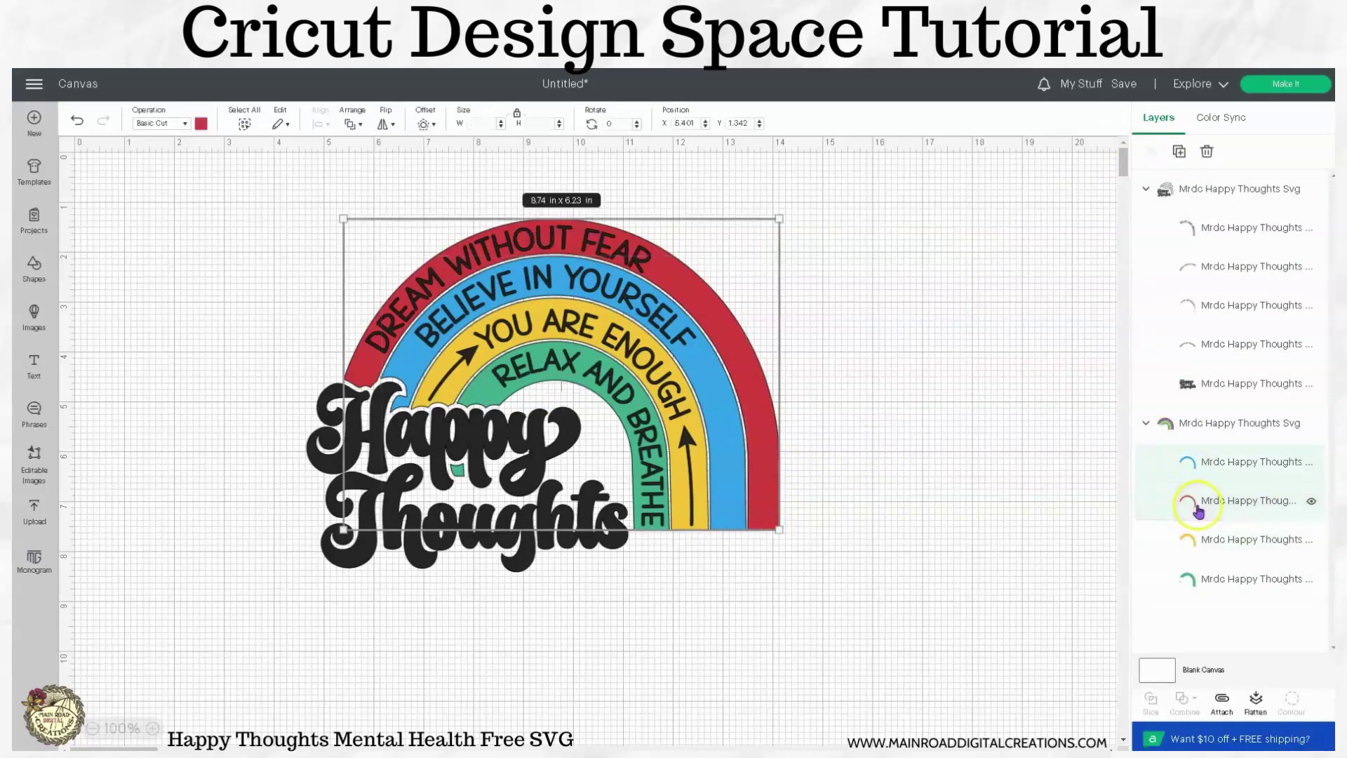
click(1197, 542)
click(1188, 588)
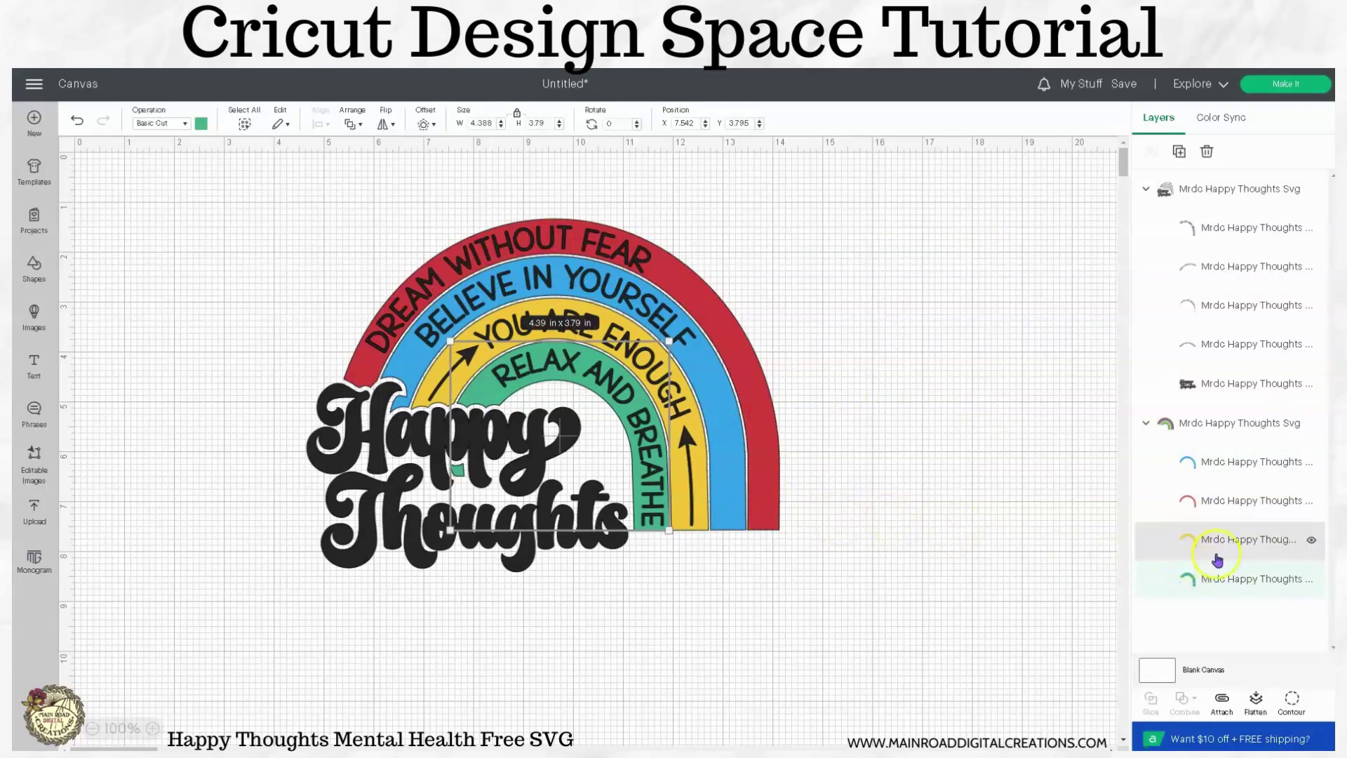
click(1191, 465)
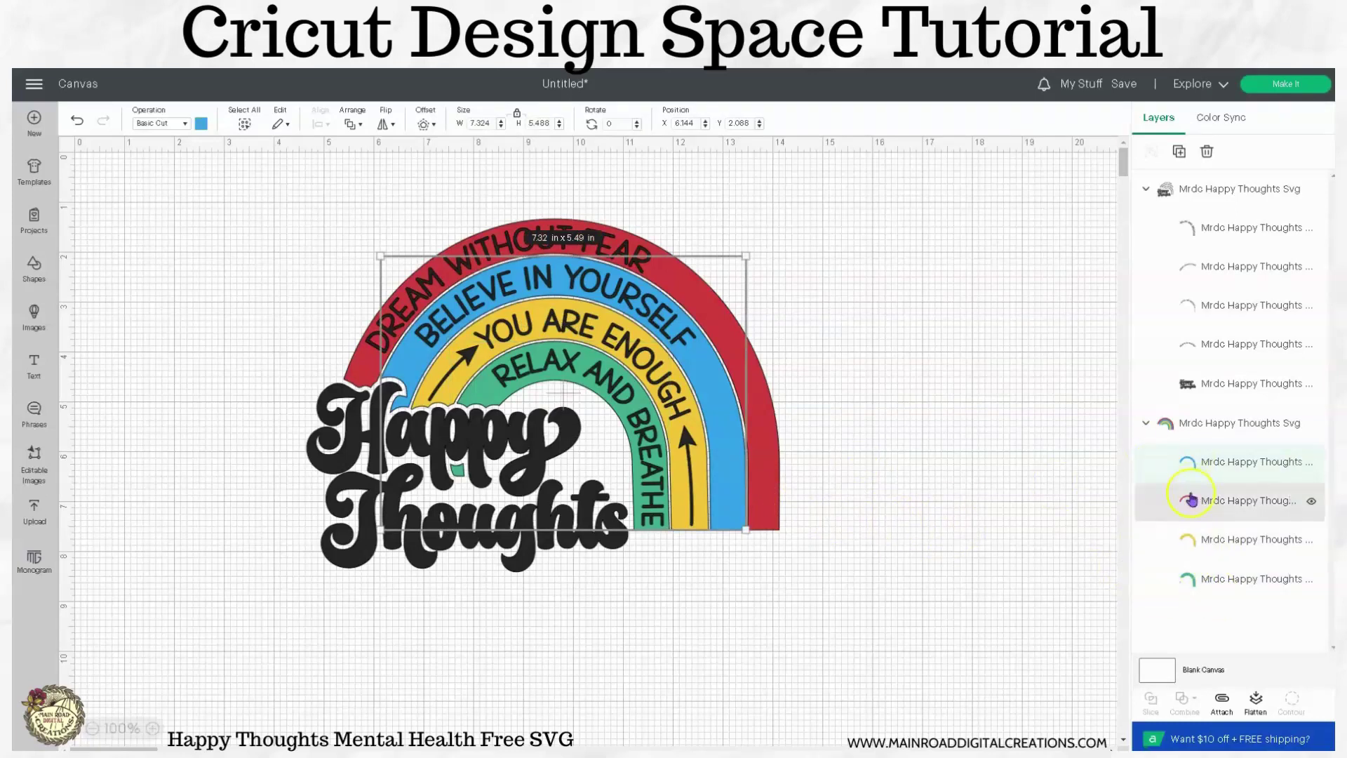
click(1003, 520)
- Examine the black lettering group and its separate phrase layers
click(602, 550)
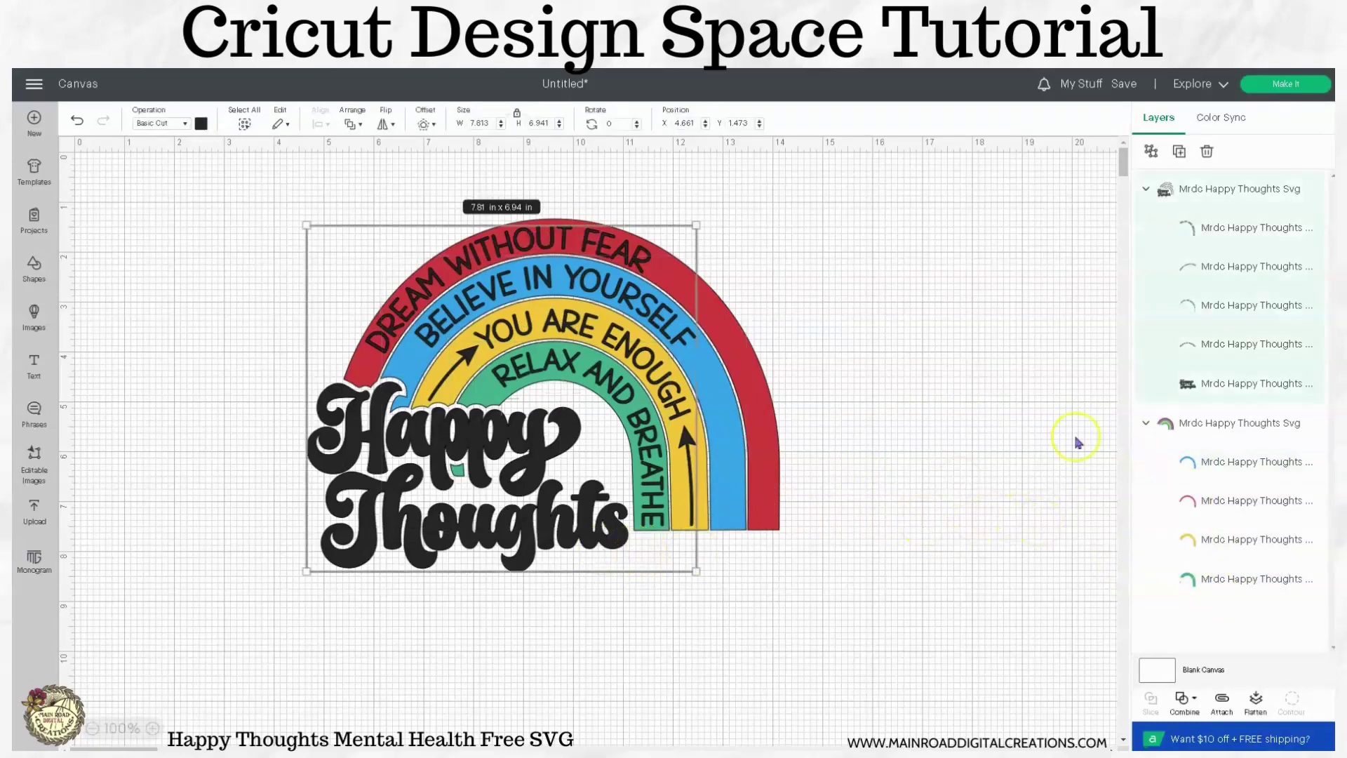
click(1192, 228)
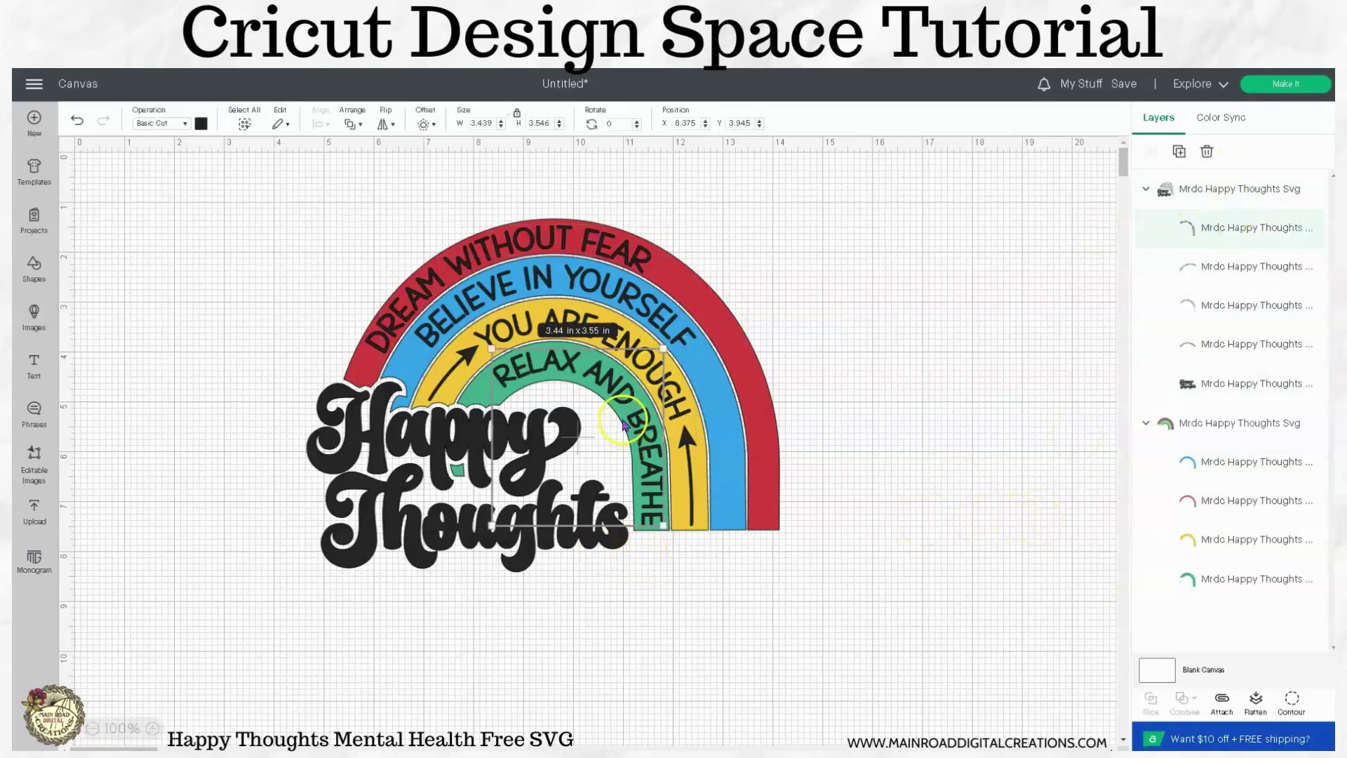
click(1202, 269)
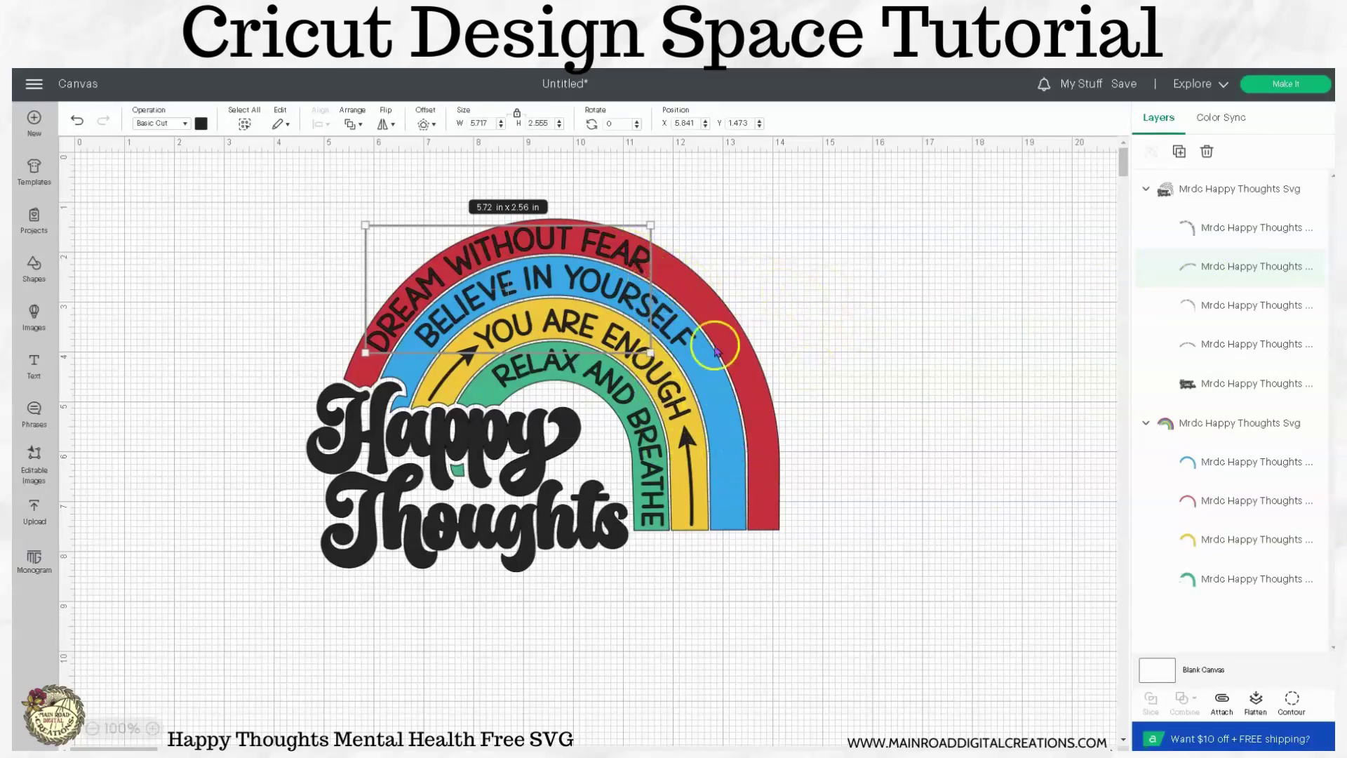
click(1014, 351)
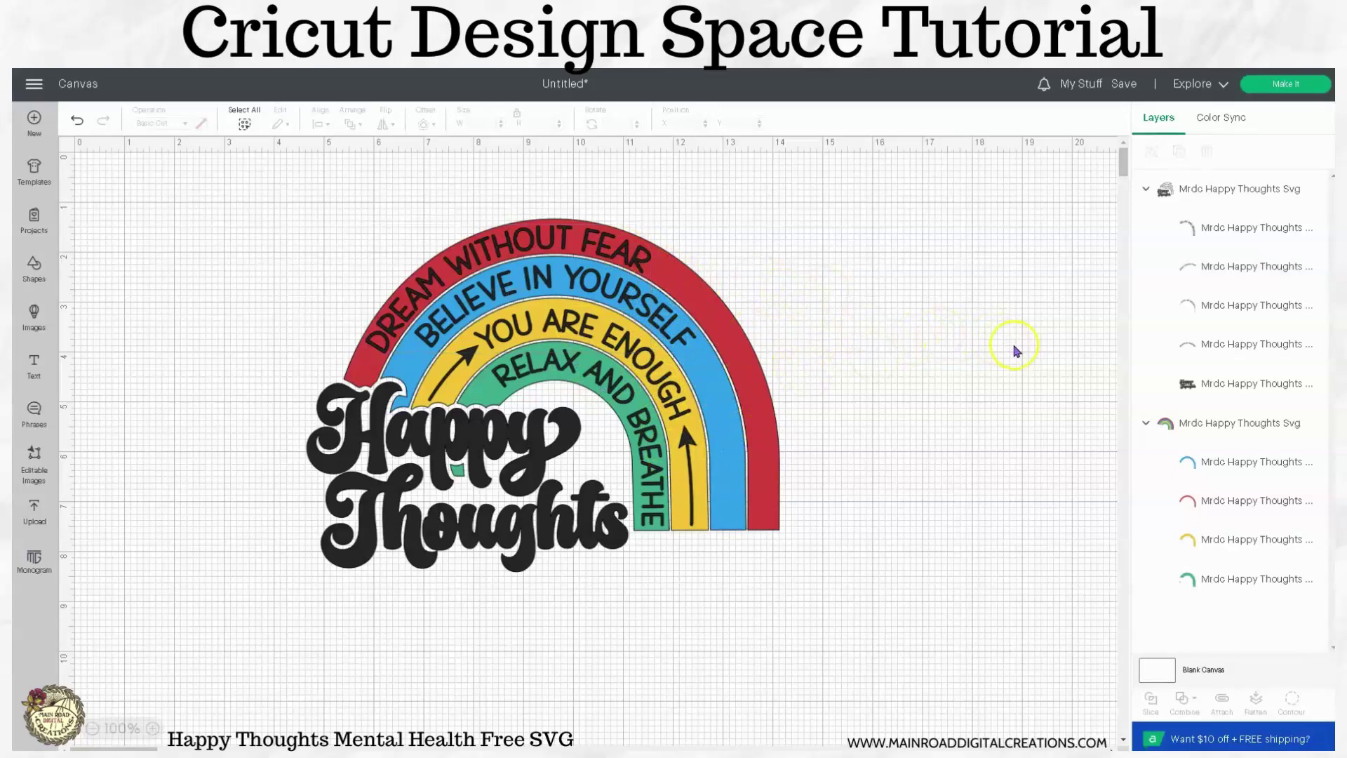
click(453, 521)
click(908, 456)
- Attach the black lettering layers to one another and detach them again
click(1256, 189)
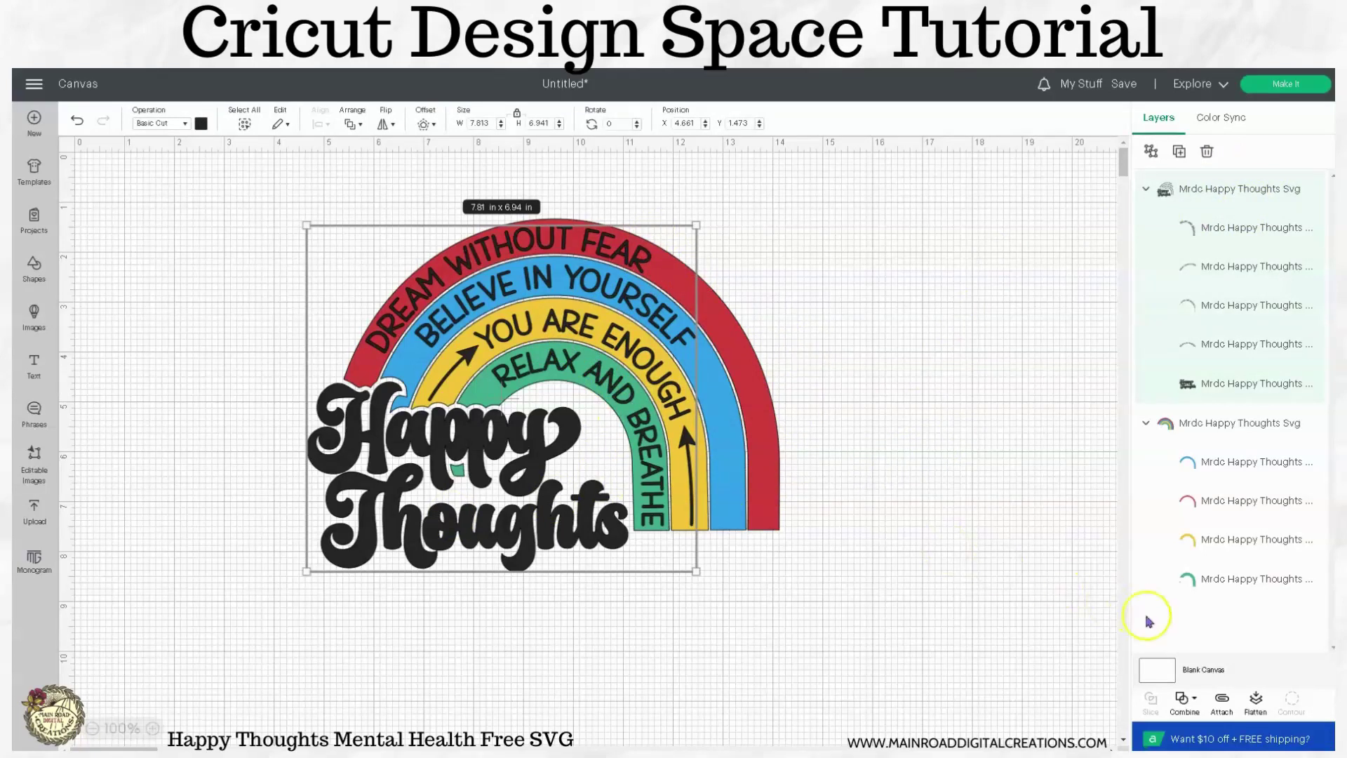
click(1220, 701)
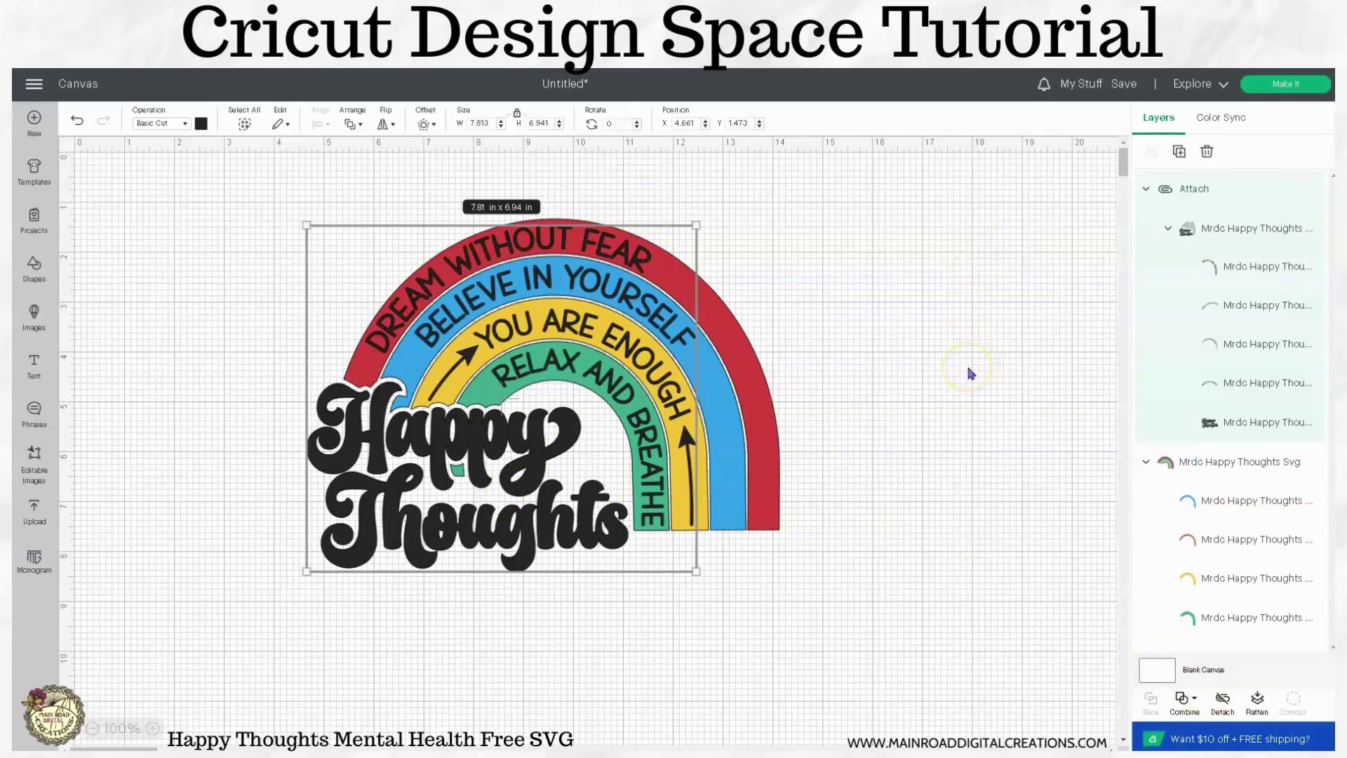
click(1223, 700)
- Try rearranging the unattached phrases and the Happy Thoughts lettering on the black mat in the cut preview
click(1295, 87)
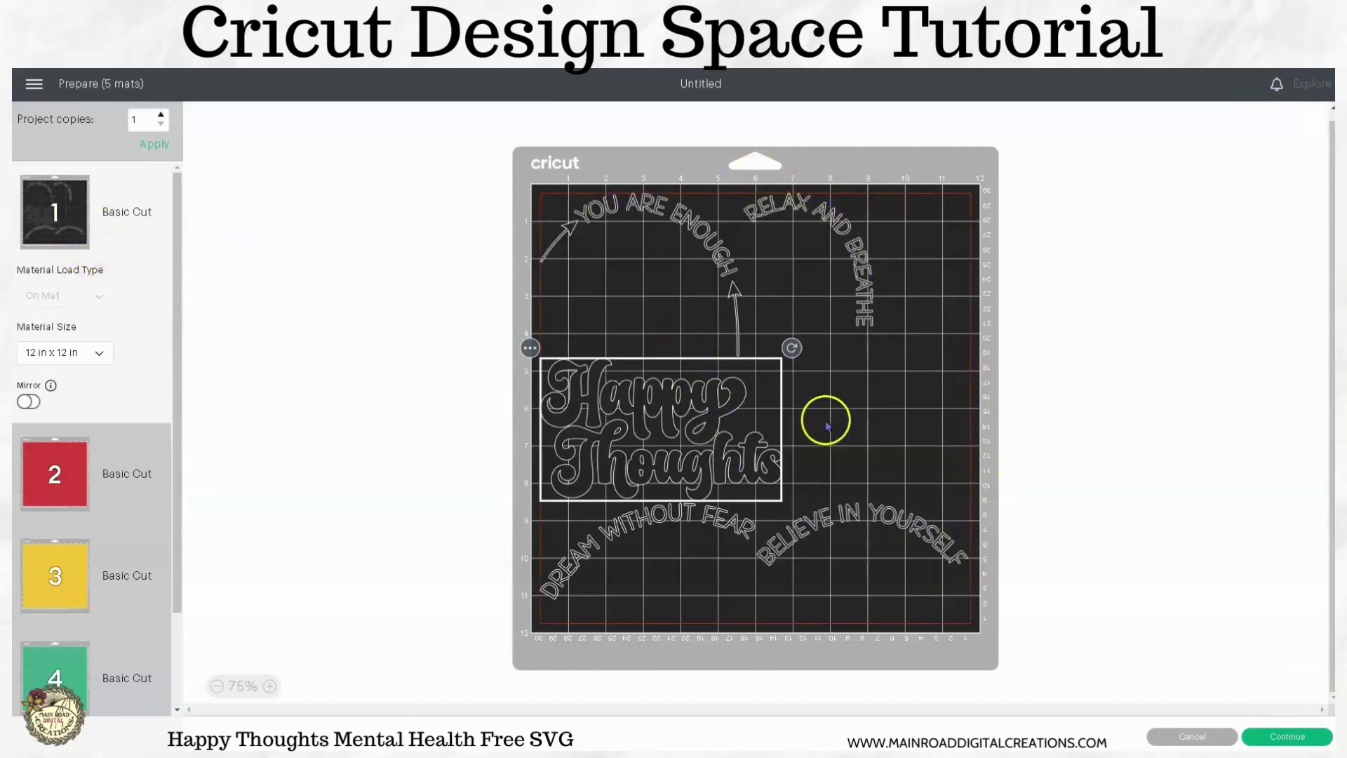
drag(704, 457, 692, 411)
click(770, 480)
drag(663, 519, 662, 472)
drag(716, 268, 783, 293)
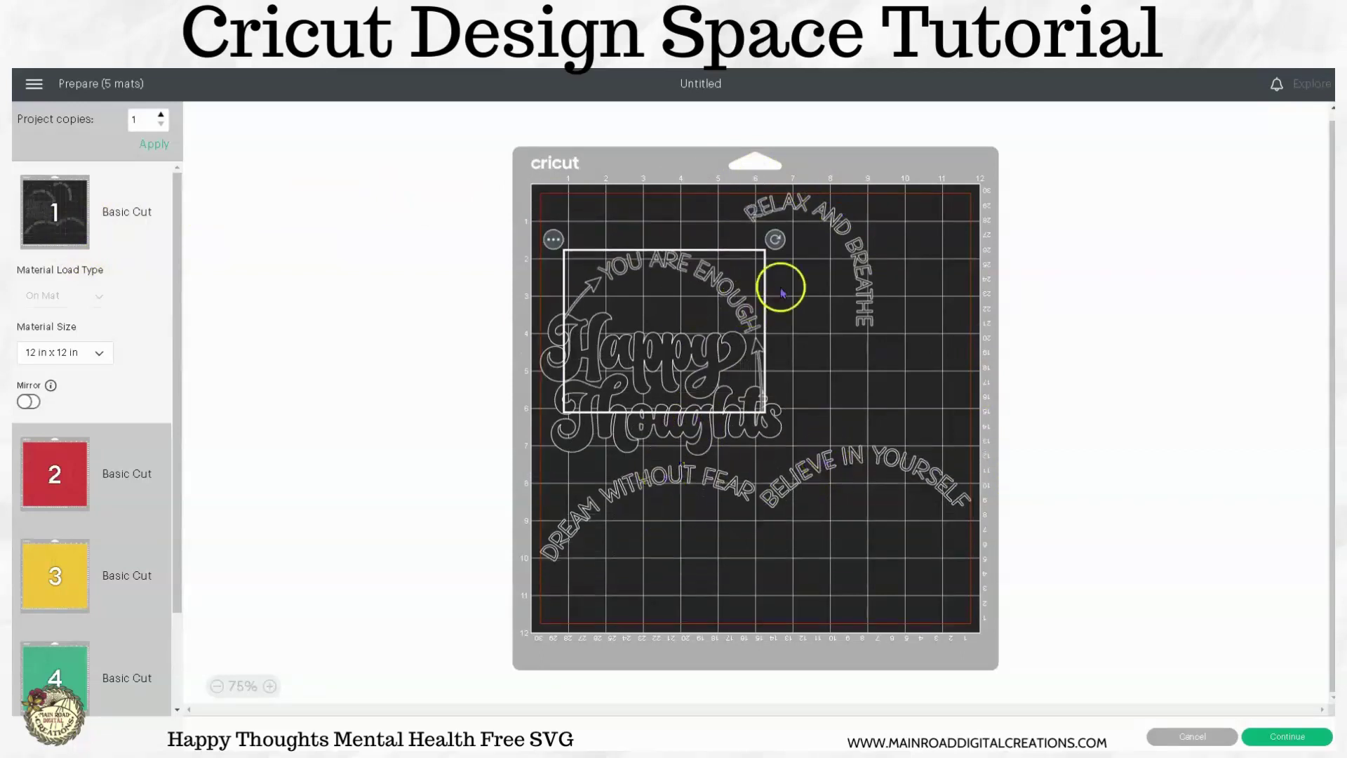
drag(860, 265, 884, 306)
click(731, 289)
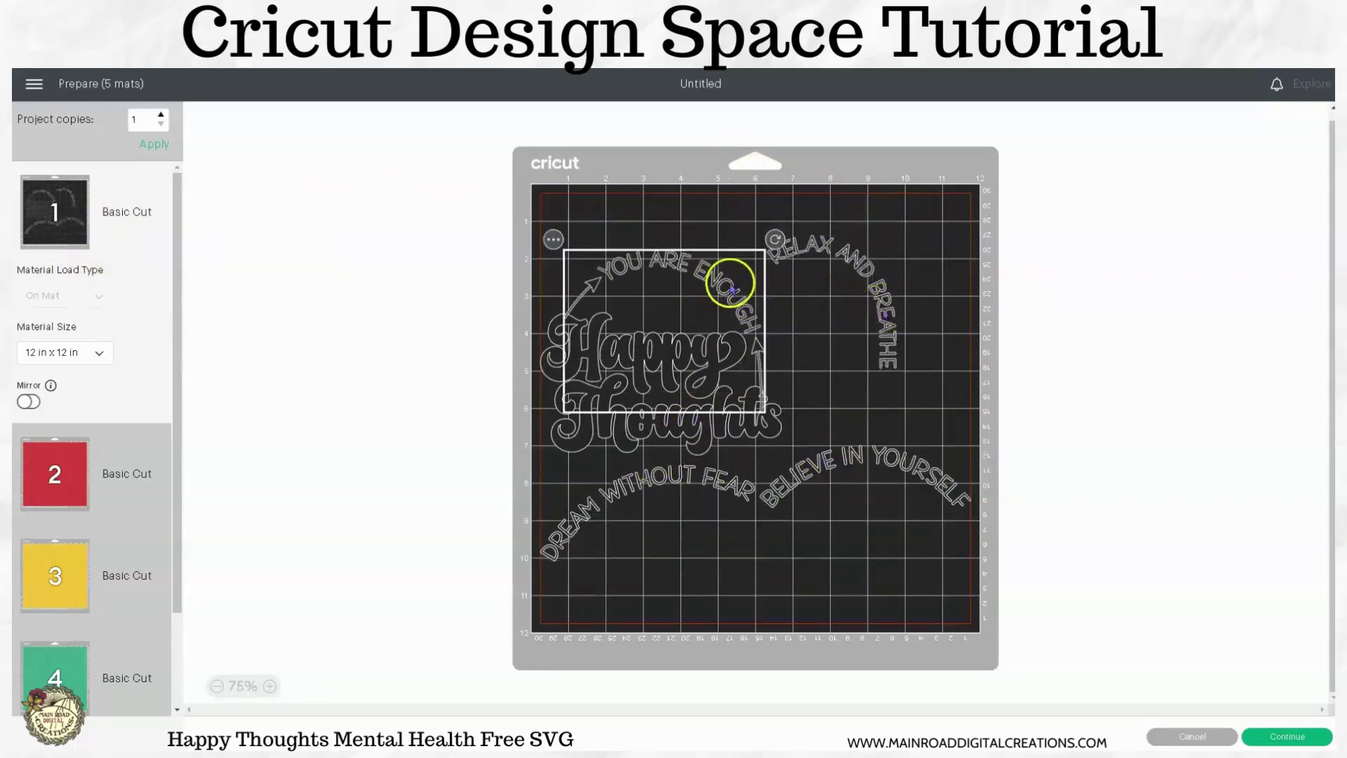
drag(731, 288, 748, 272)
click(678, 433)
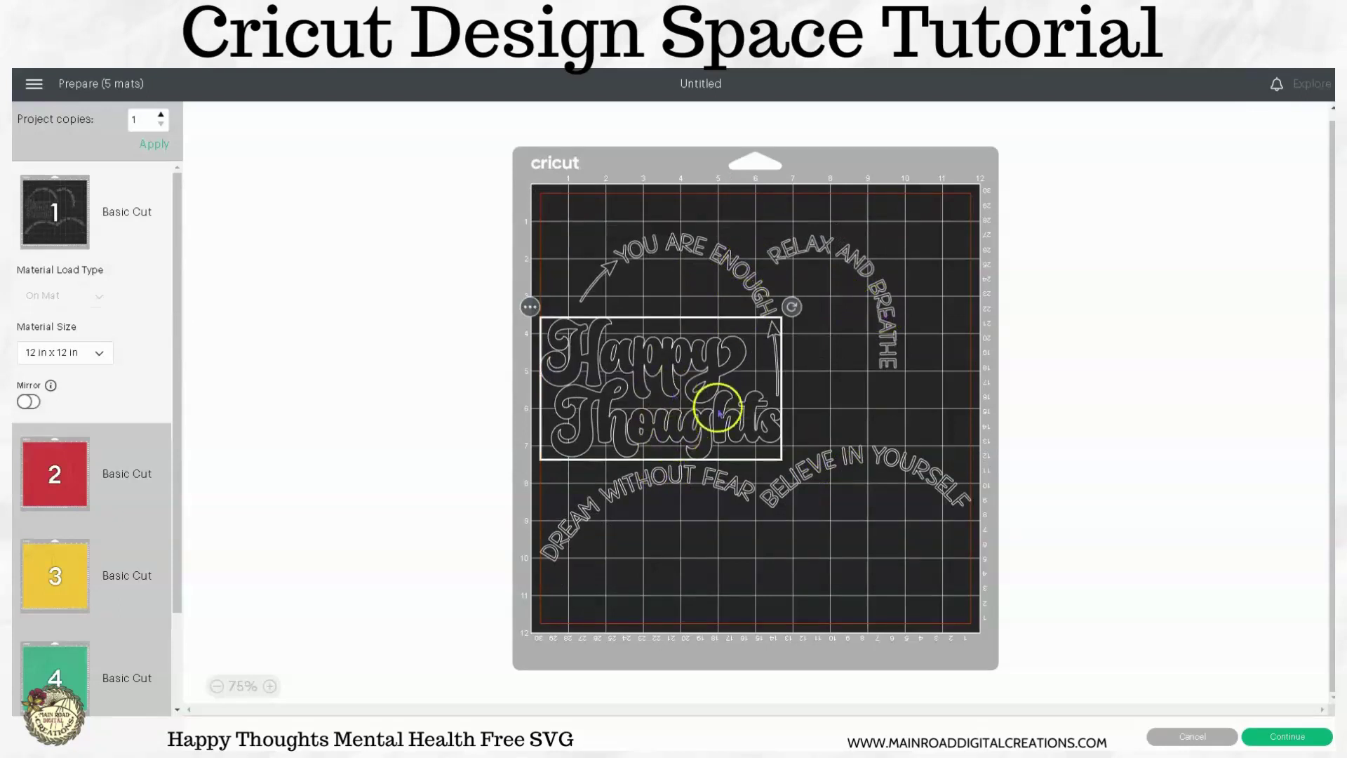
click(1208, 736)
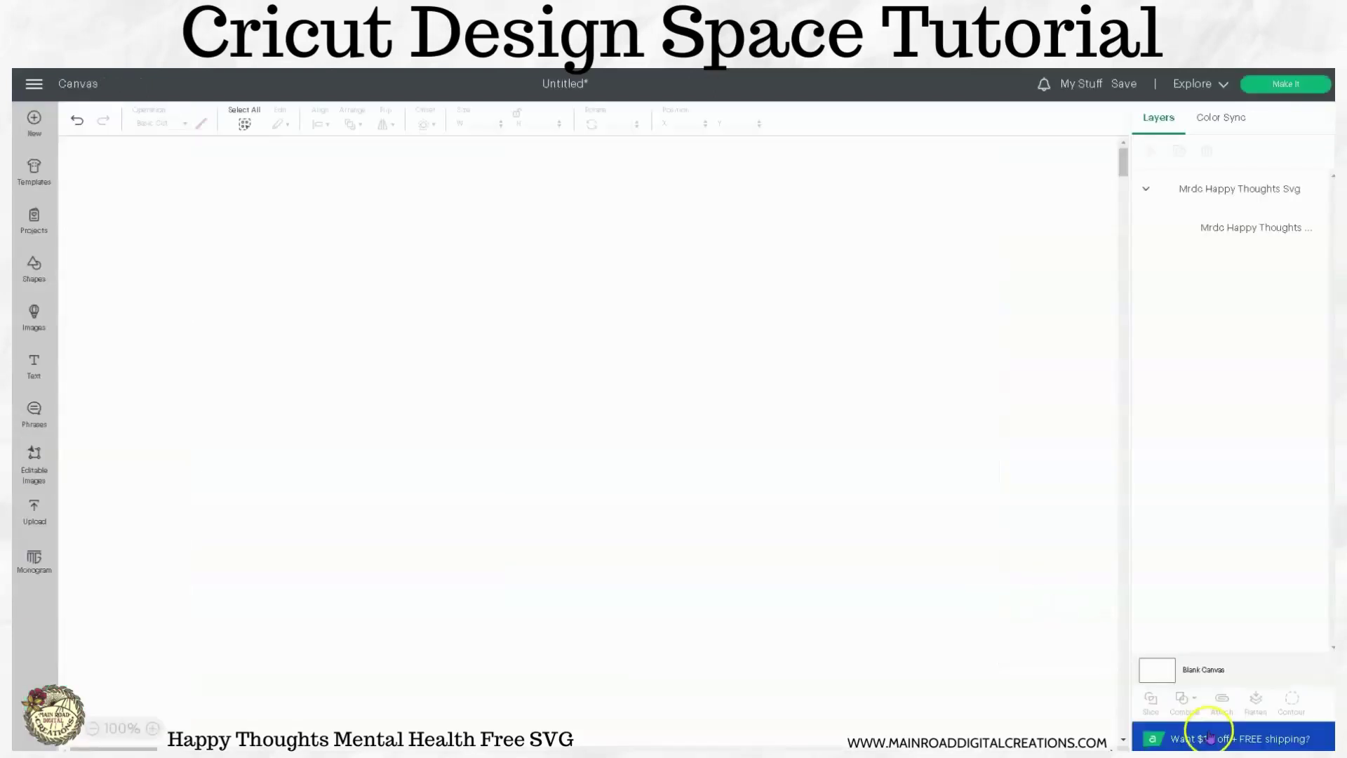
- Attach all layers of the black lettering group so they keep their arrangement for cutting
click(1197, 189)
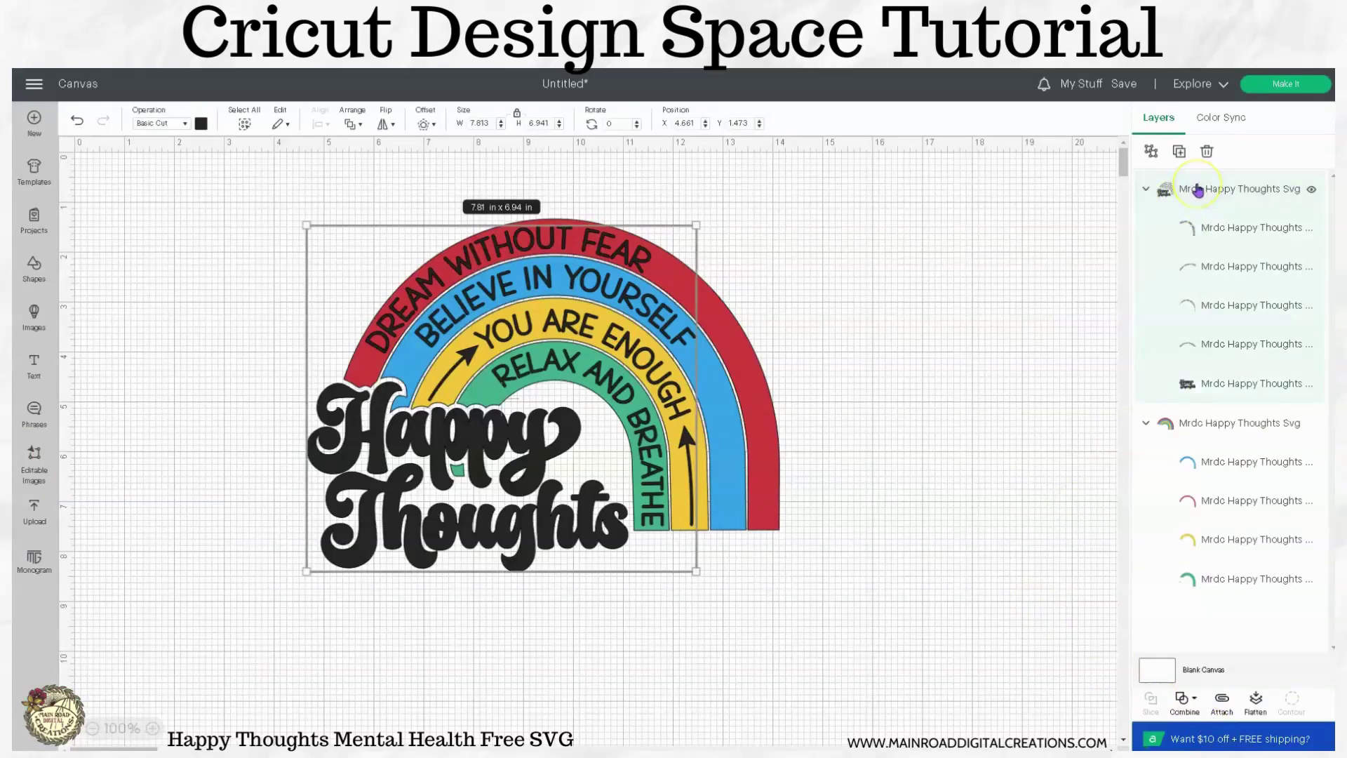
click(1220, 699)
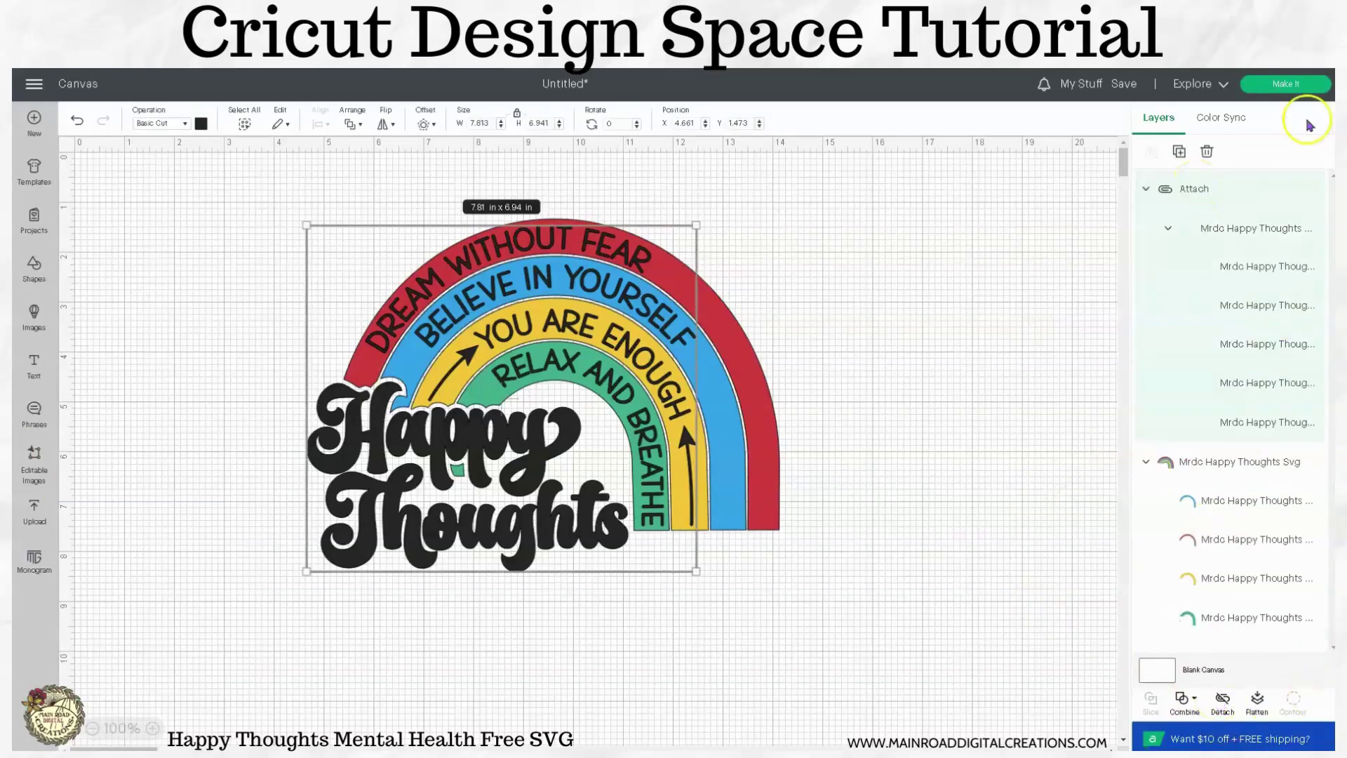
- Check the attached lettering's layout on the black mat in the cut preview, moving it as one piece
click(1296, 83)
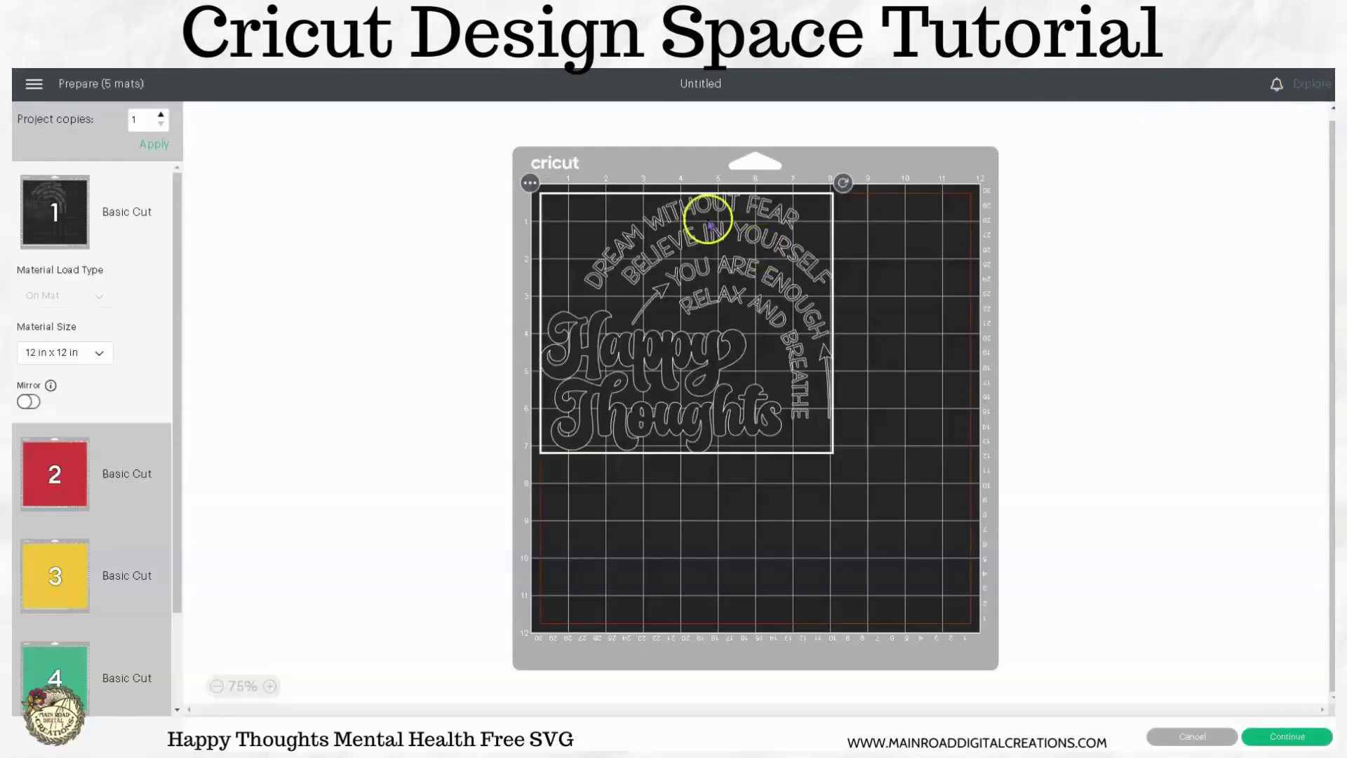
drag(698, 217, 728, 313)
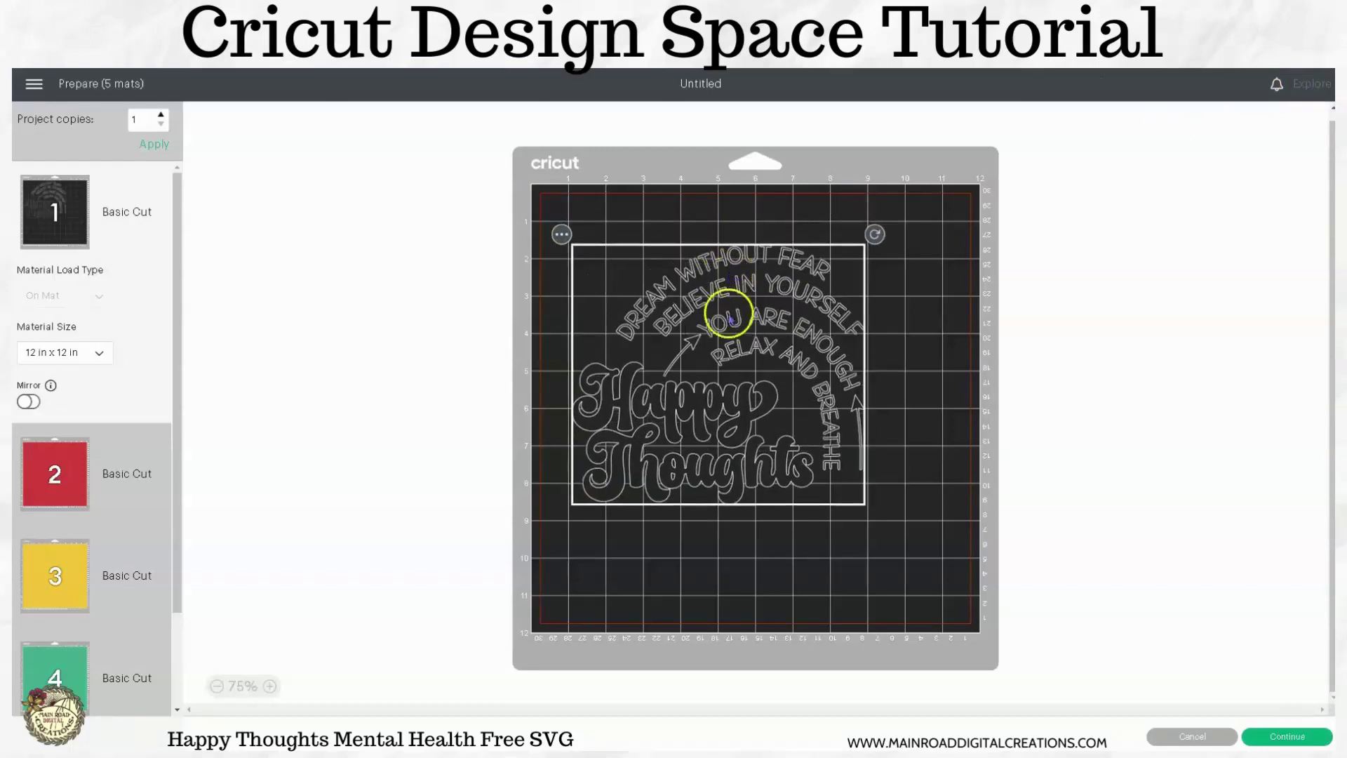
click(905, 479)
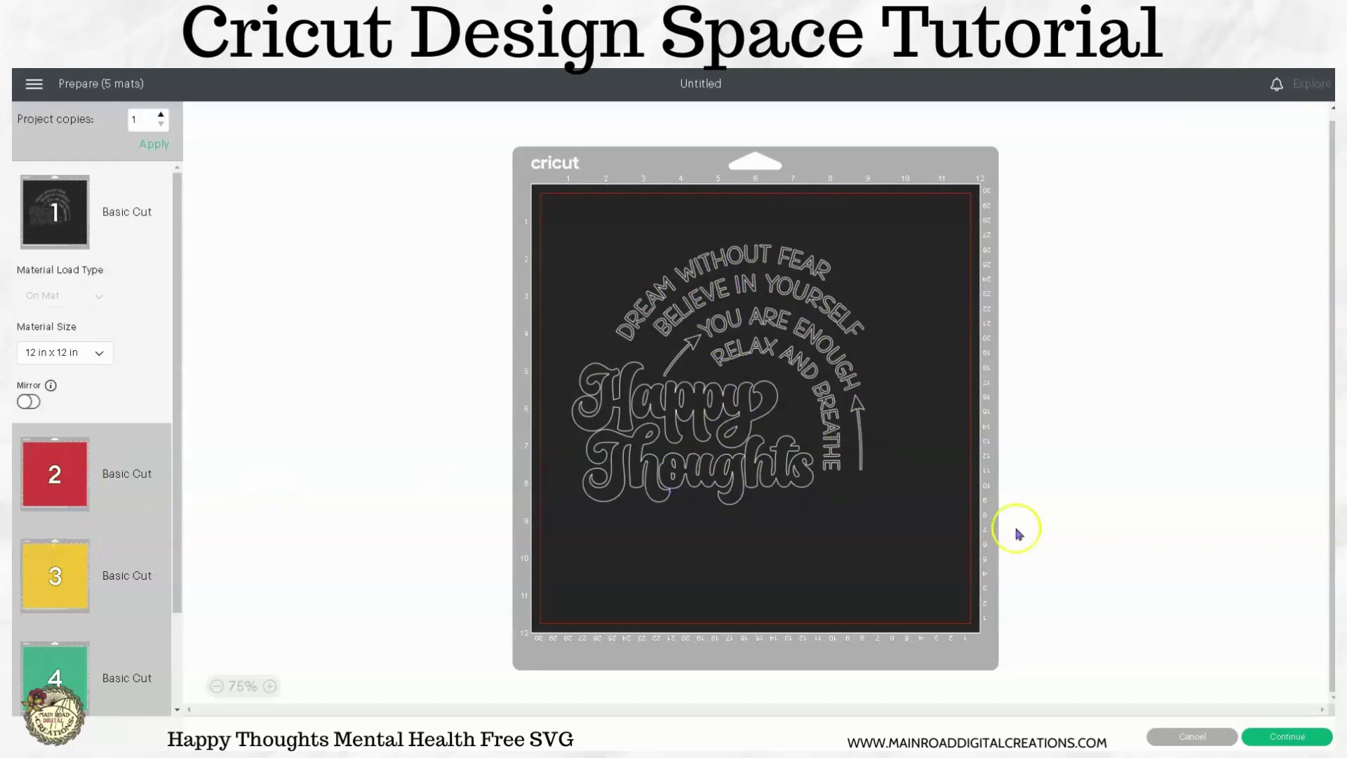
click(1193, 737)
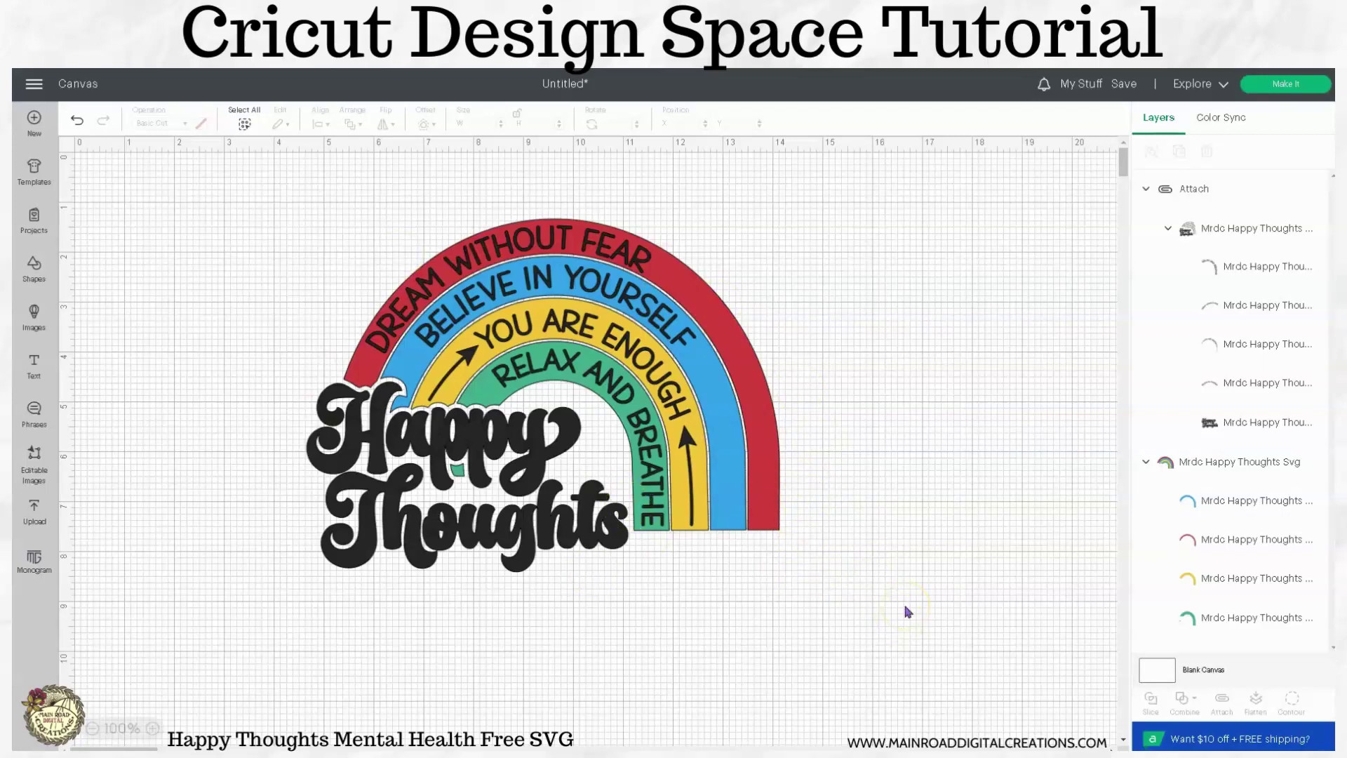
- Group the attached lettering with the rainbow, and resize and reposition the group at about 9.63 by 7.19 in
drag(787, 608, 297, 209)
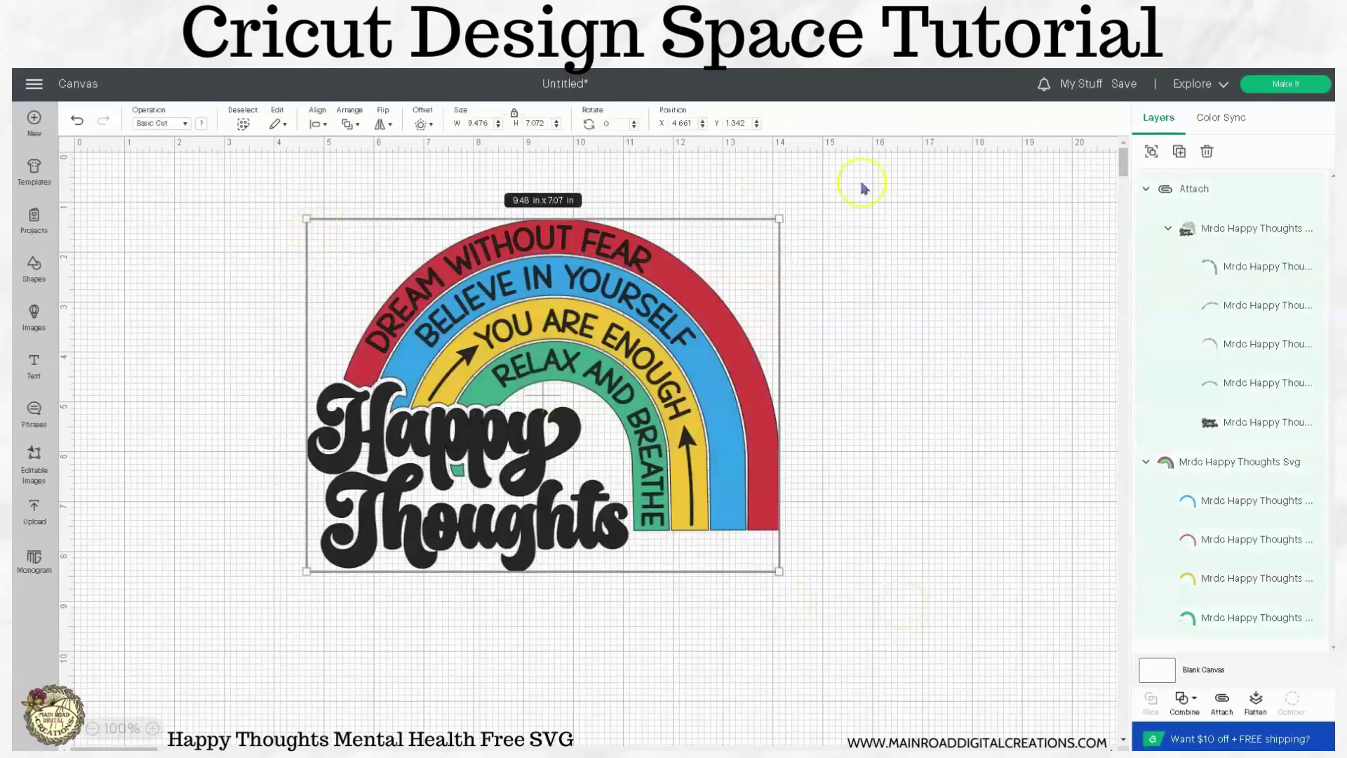
click(1150, 152)
drag(777, 570, 649, 474)
drag(597, 358, 748, 381)
drag(810, 497, 941, 602)
drag(863, 460, 810, 449)
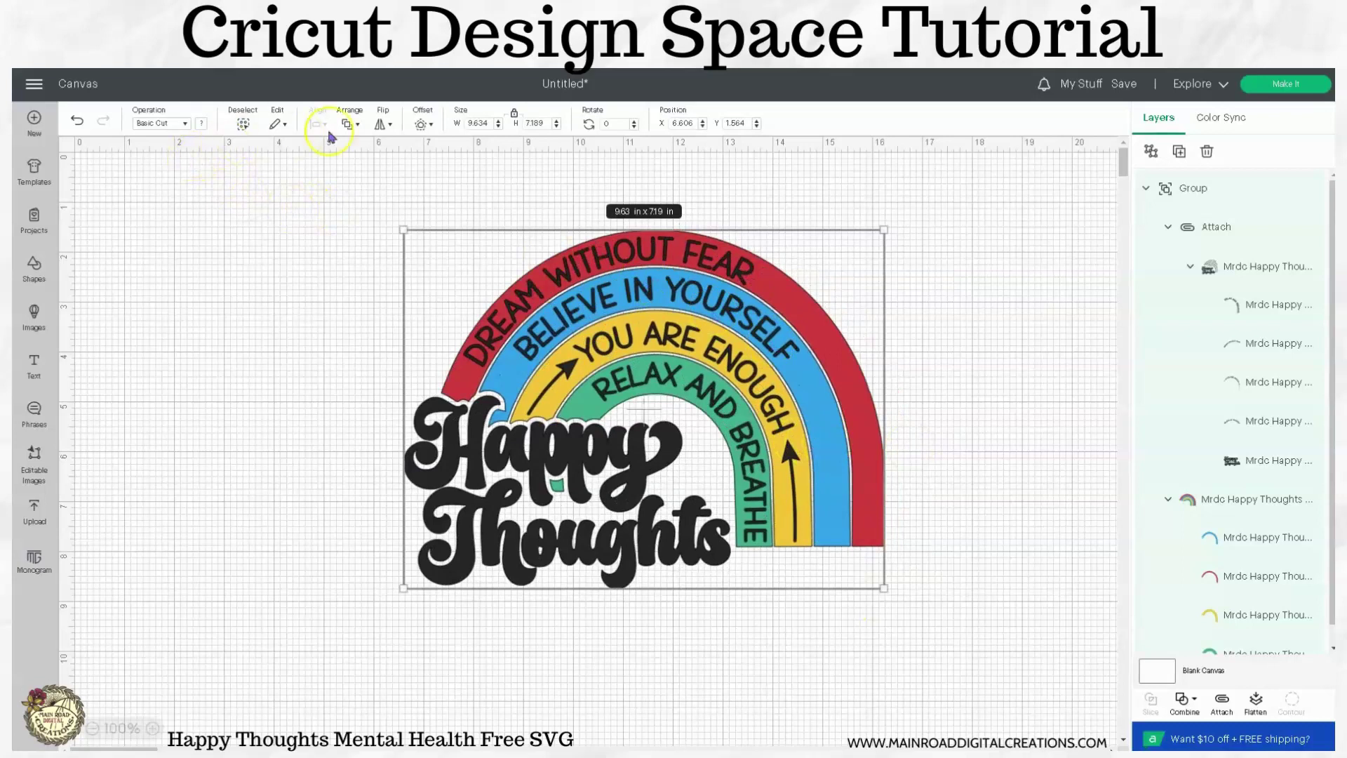
- Add a 0.25 in welded offset with rounded corners around the grouped design
click(421, 126)
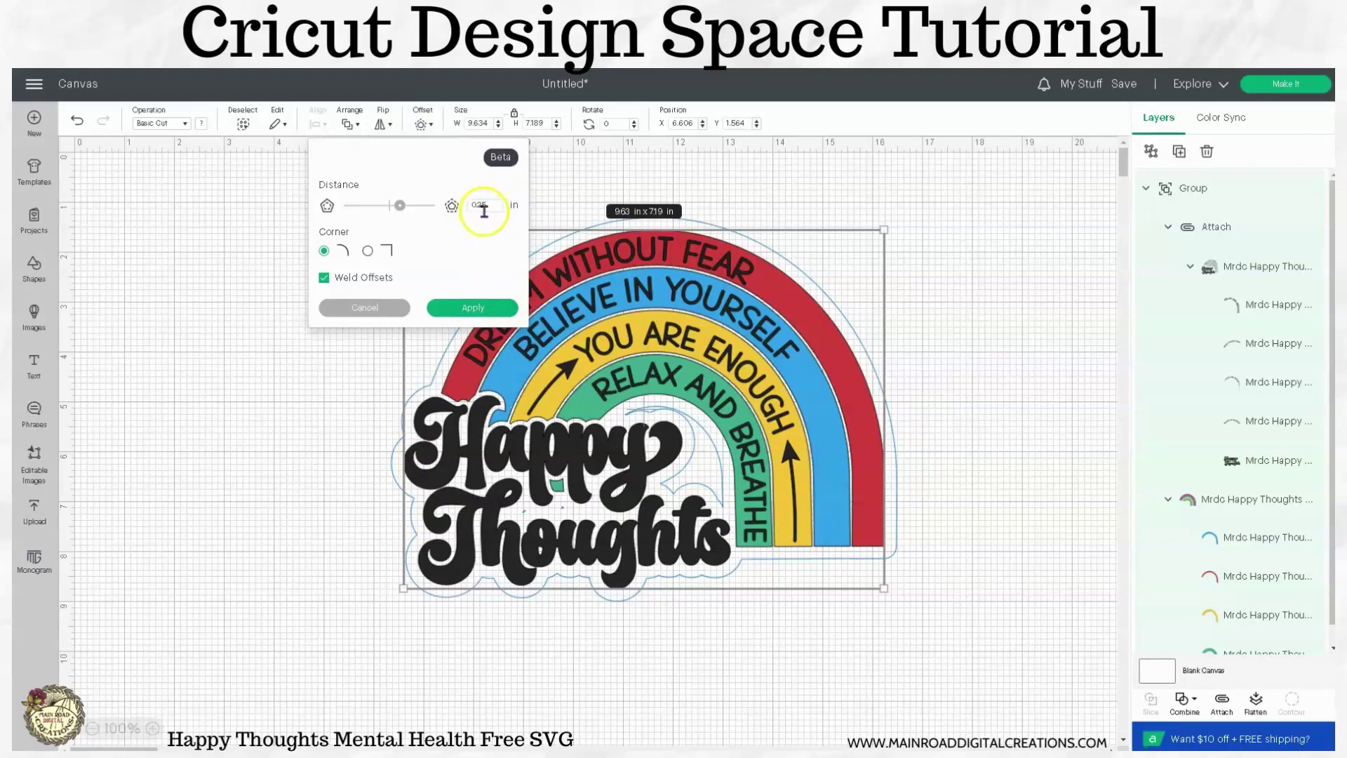
click(466, 305)
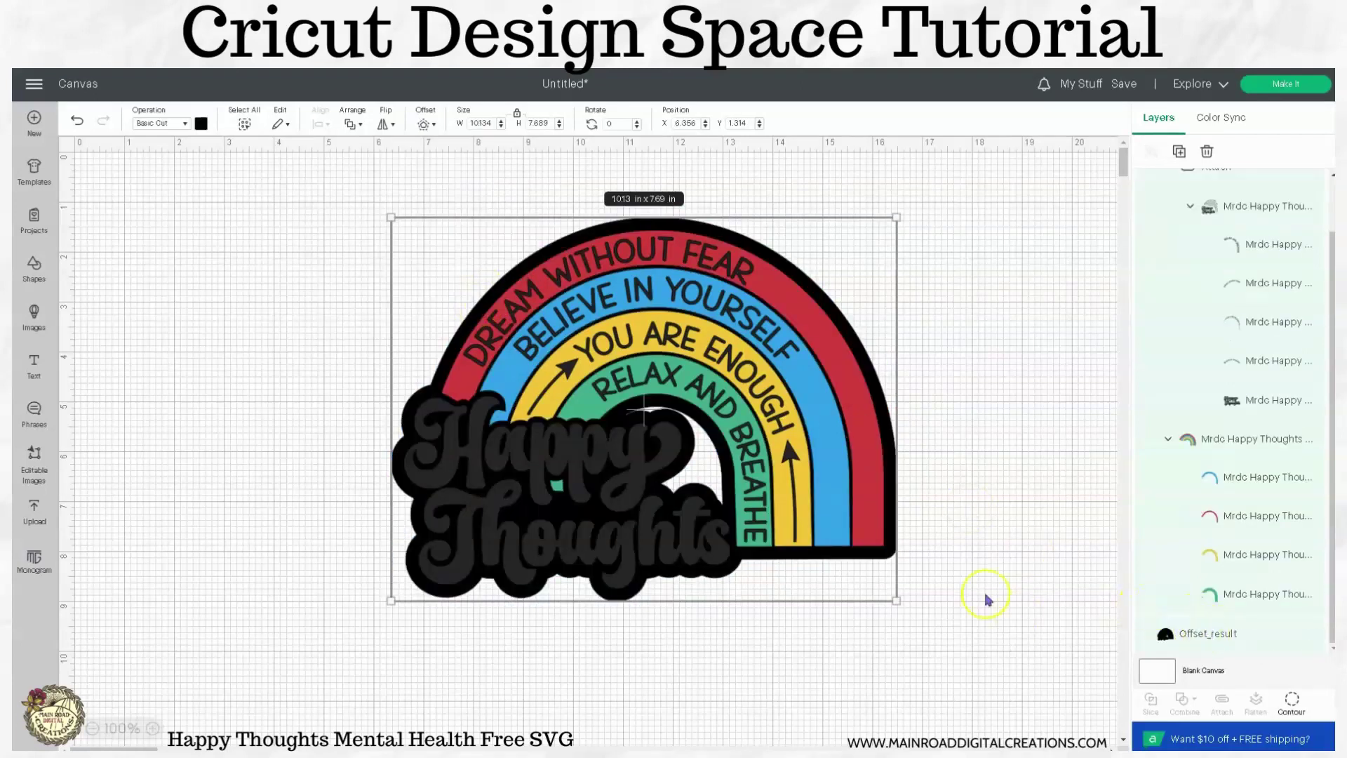
- Move the black offset shape aside and hide all of its inner contours to make it solid
drag(814, 520, 610, 511)
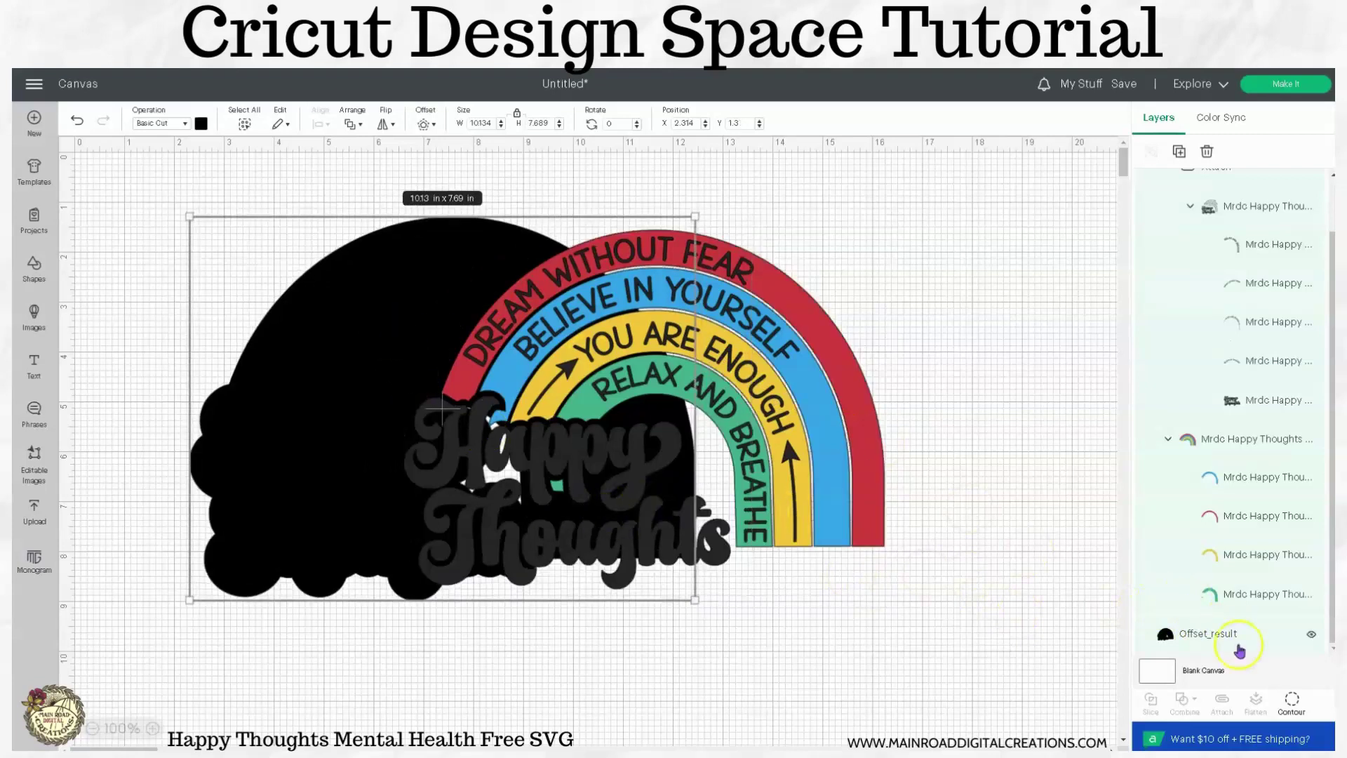
click(1291, 700)
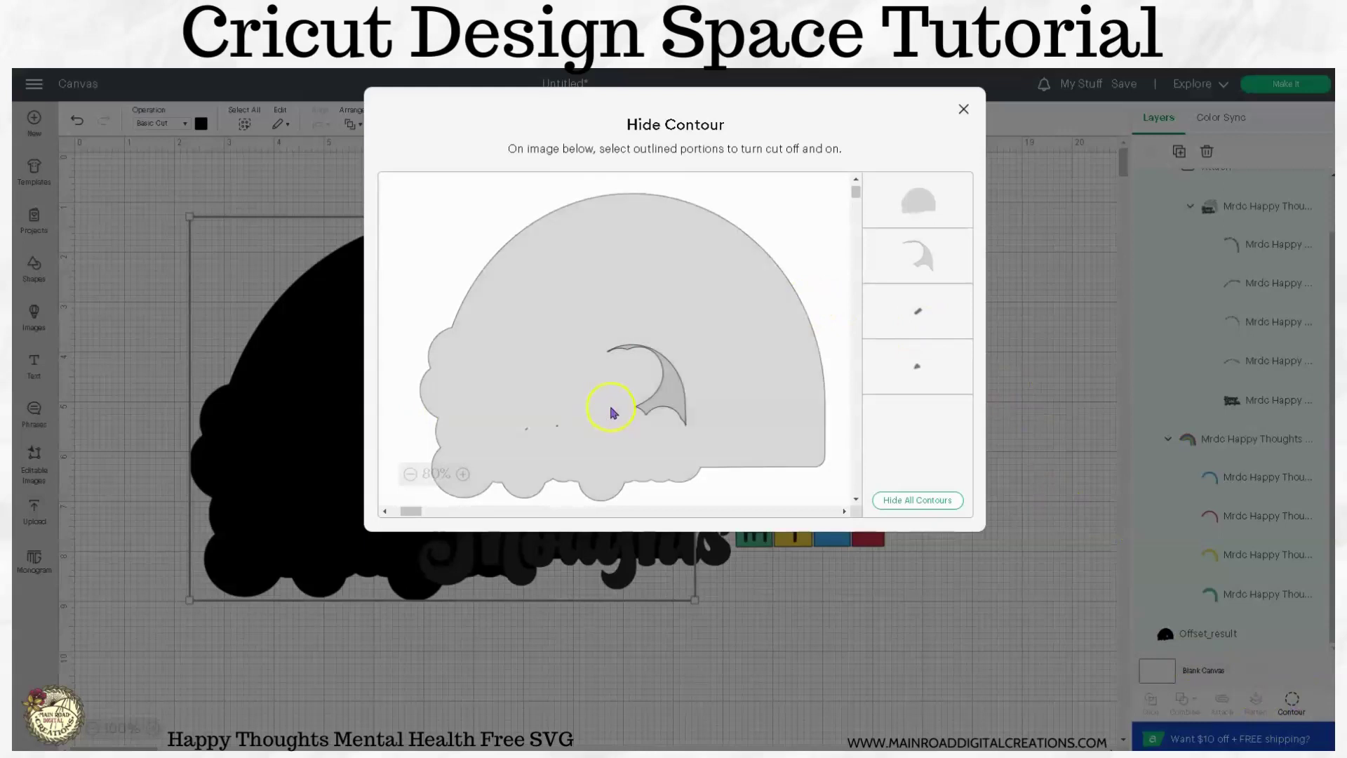
click(926, 502)
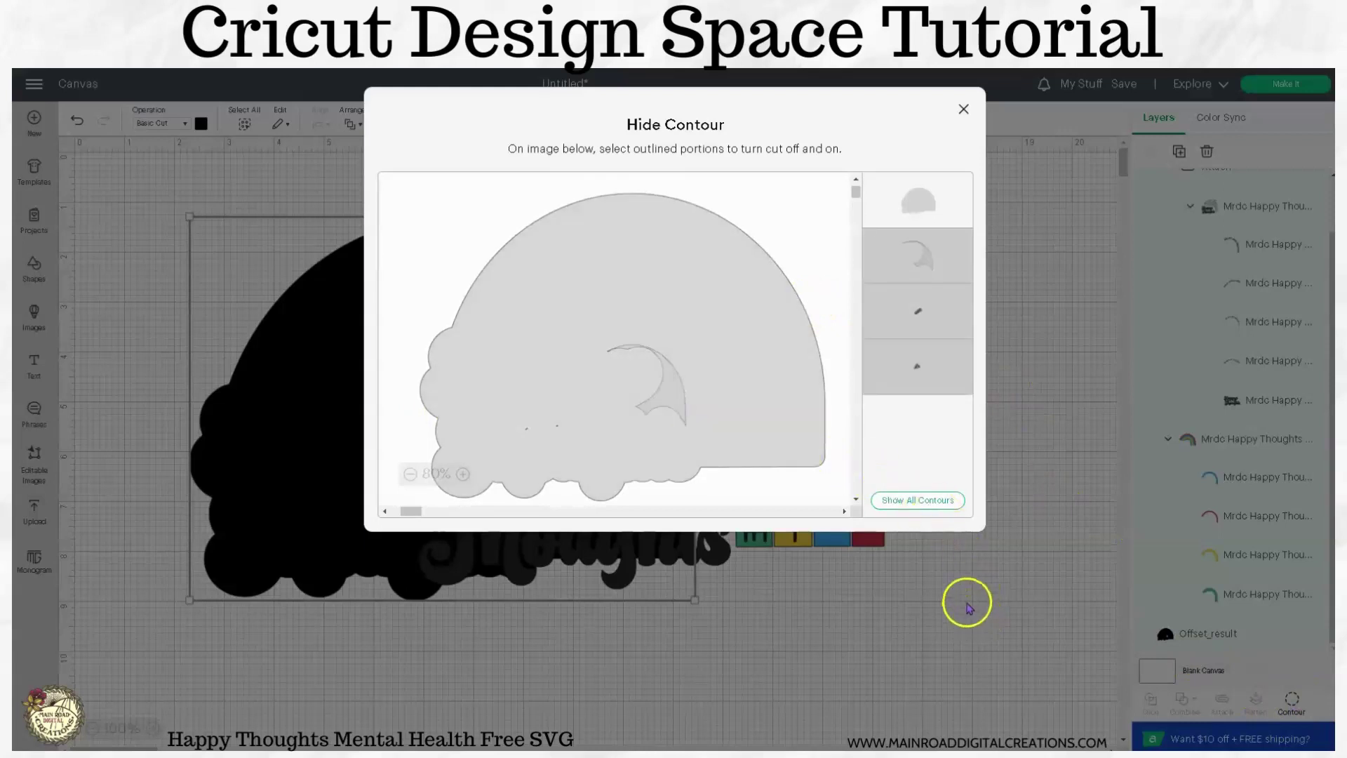
click(998, 608)
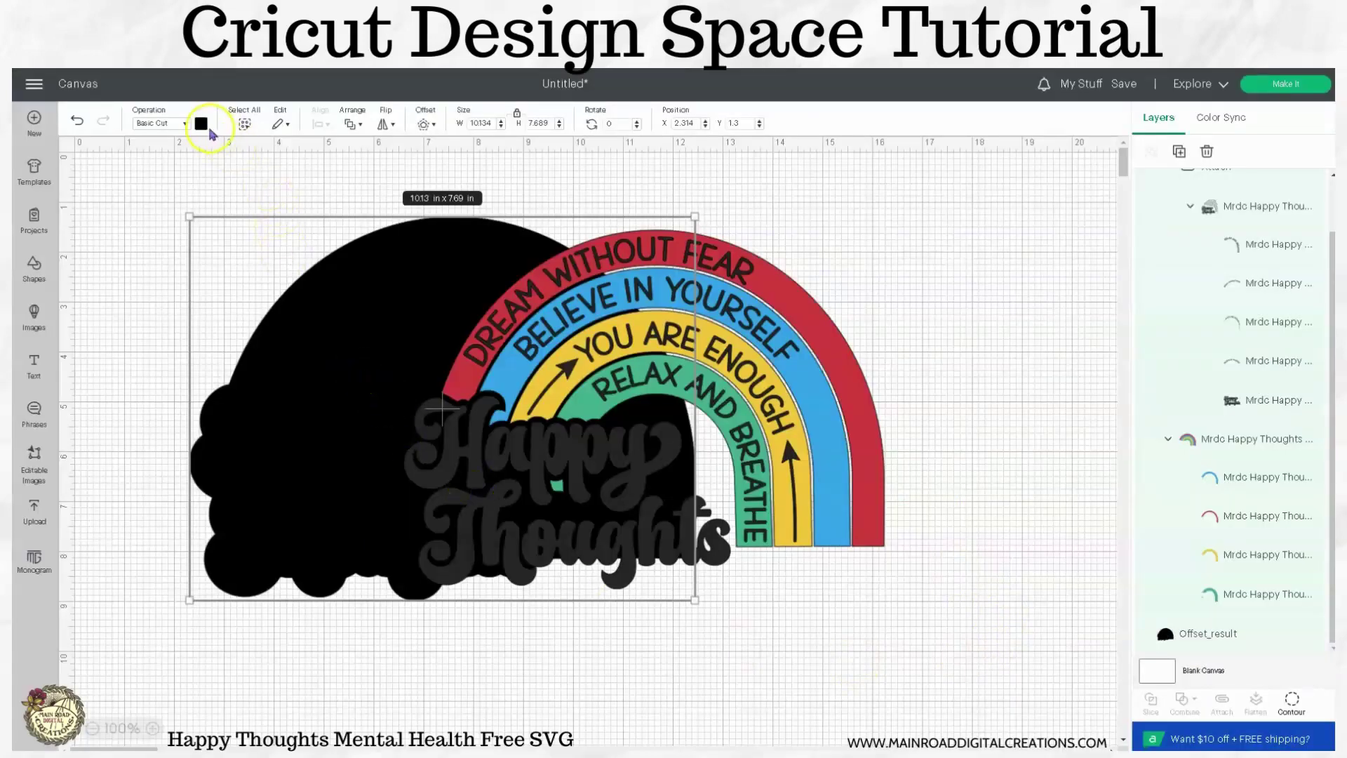
- Change the offset shape's colour to white and move it back behind the rainbow design
click(202, 125)
click(211, 253)
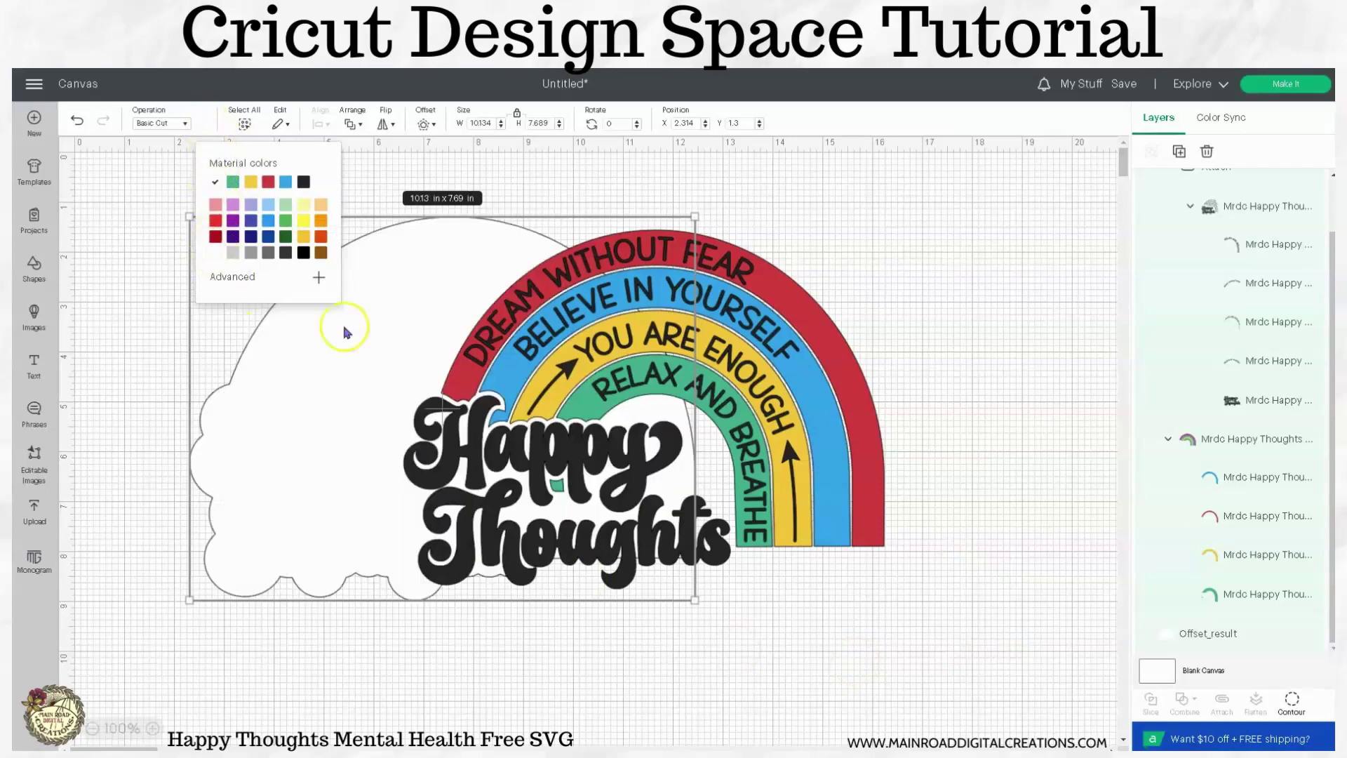
drag(273, 442, 447, 447)
- Centre the rainbow design and the white offset on each other
drag(976, 667, 451, 211)
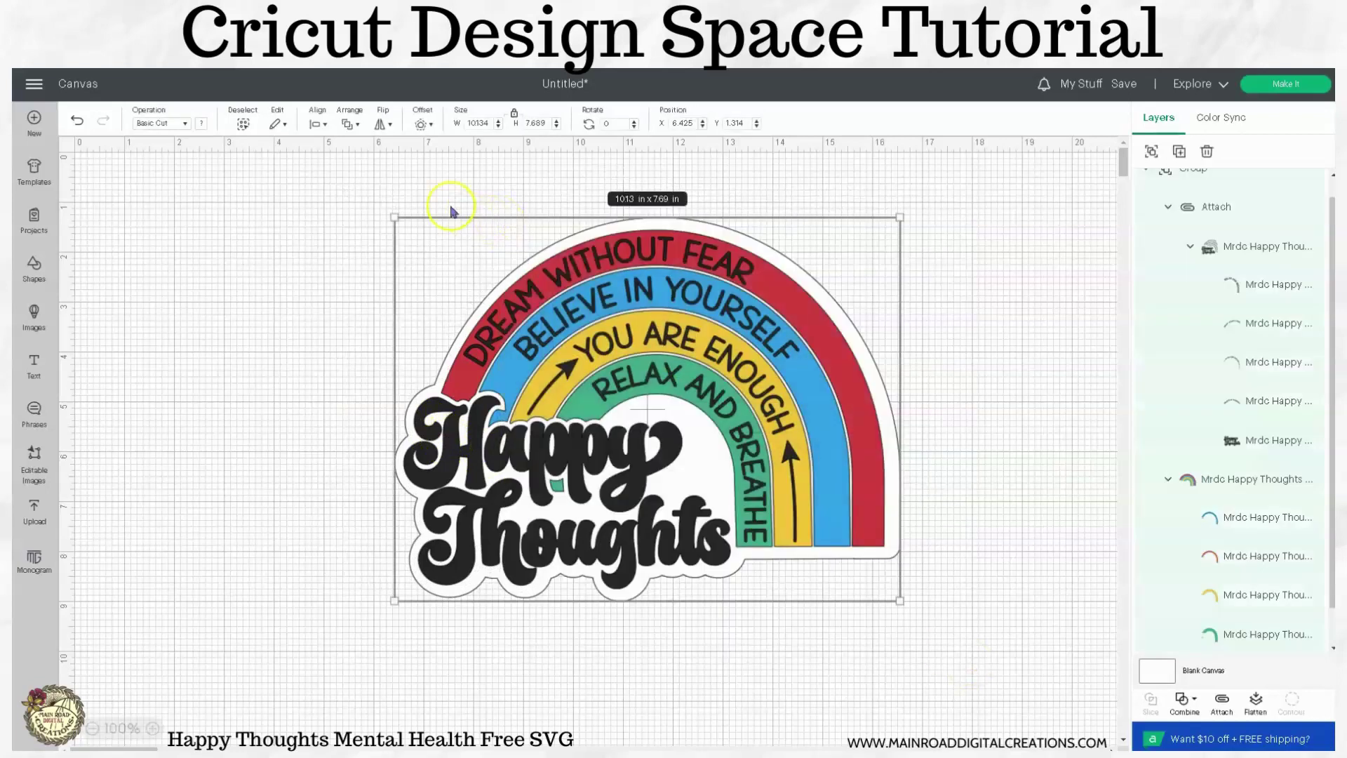
click(317, 126)
click(359, 268)
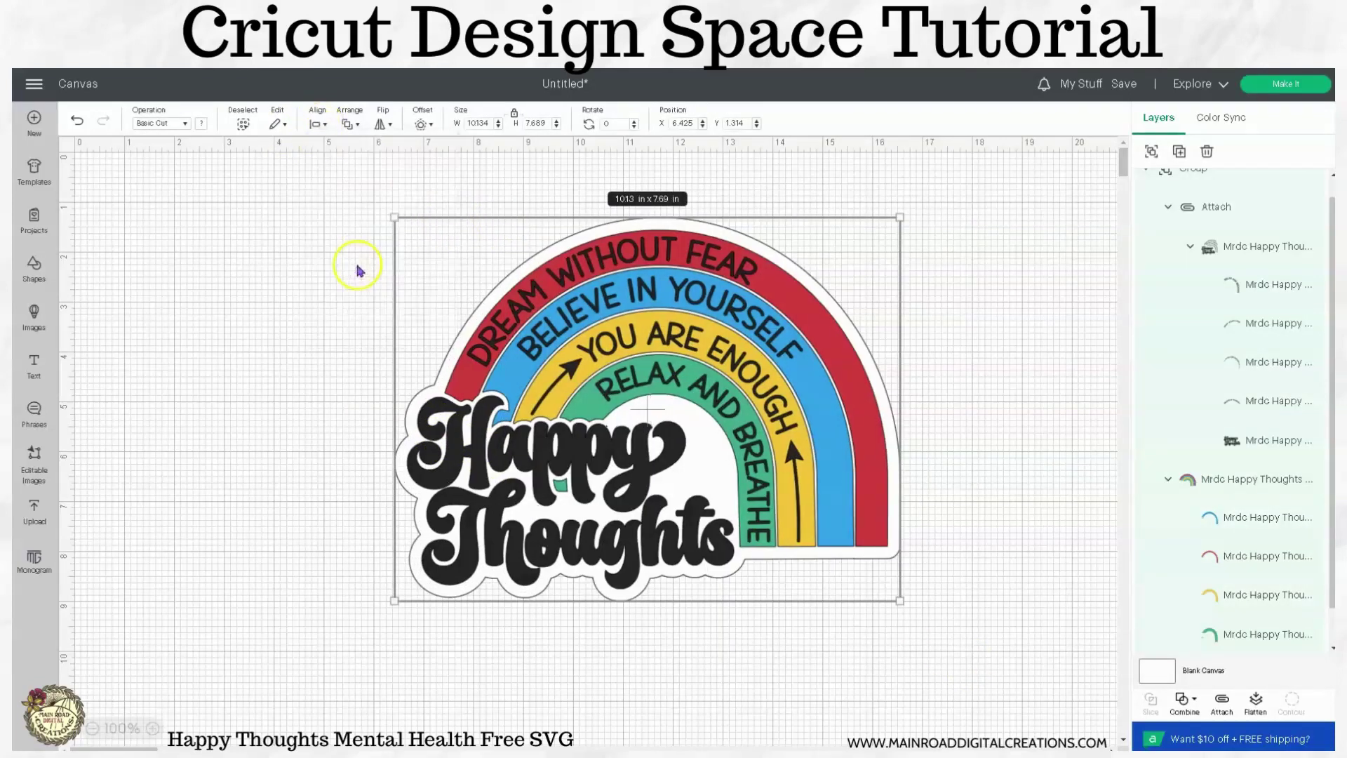
click(972, 506)
- Flatten the rainbow design and its white offset into a single Print Then Cut image
drag(956, 590, 513, 239)
click(1255, 704)
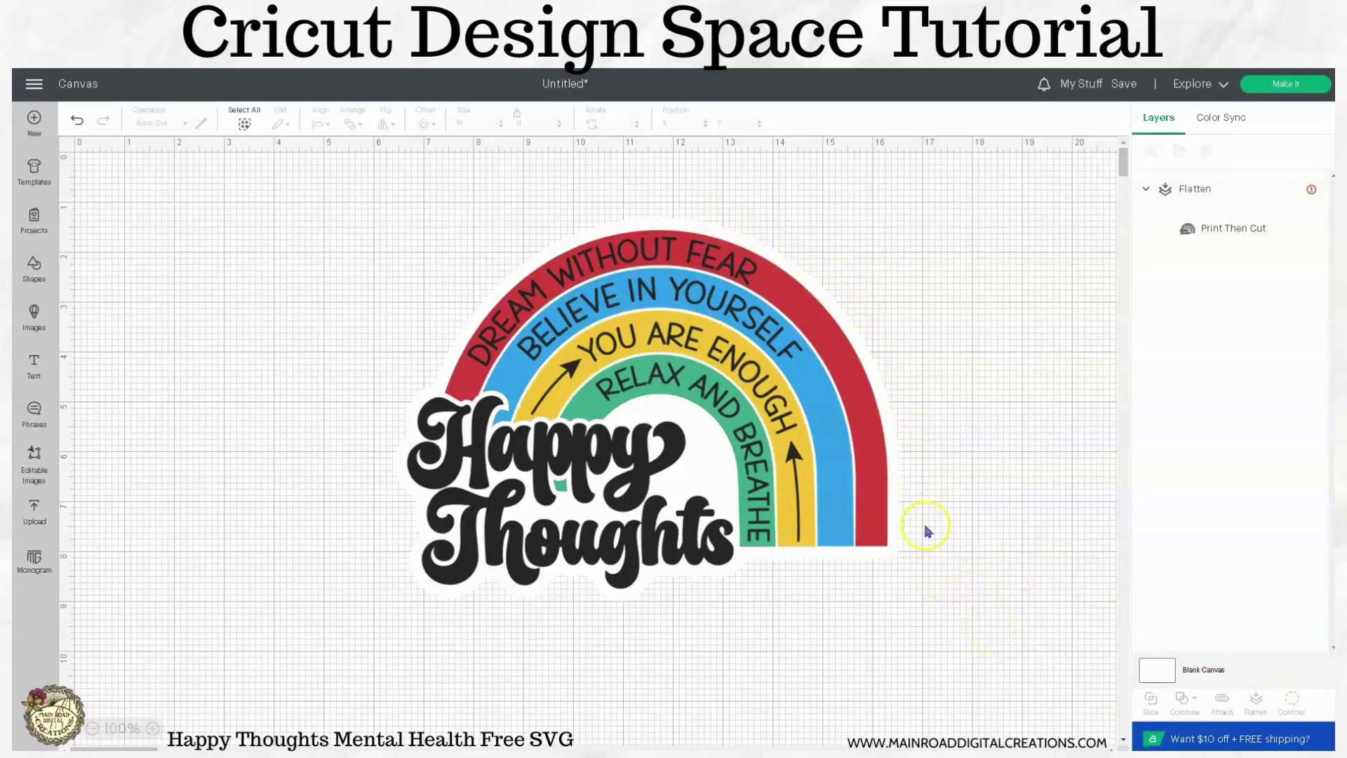
- Insert a square shape over the sticker and send it behind the flattened design
click(40, 250)
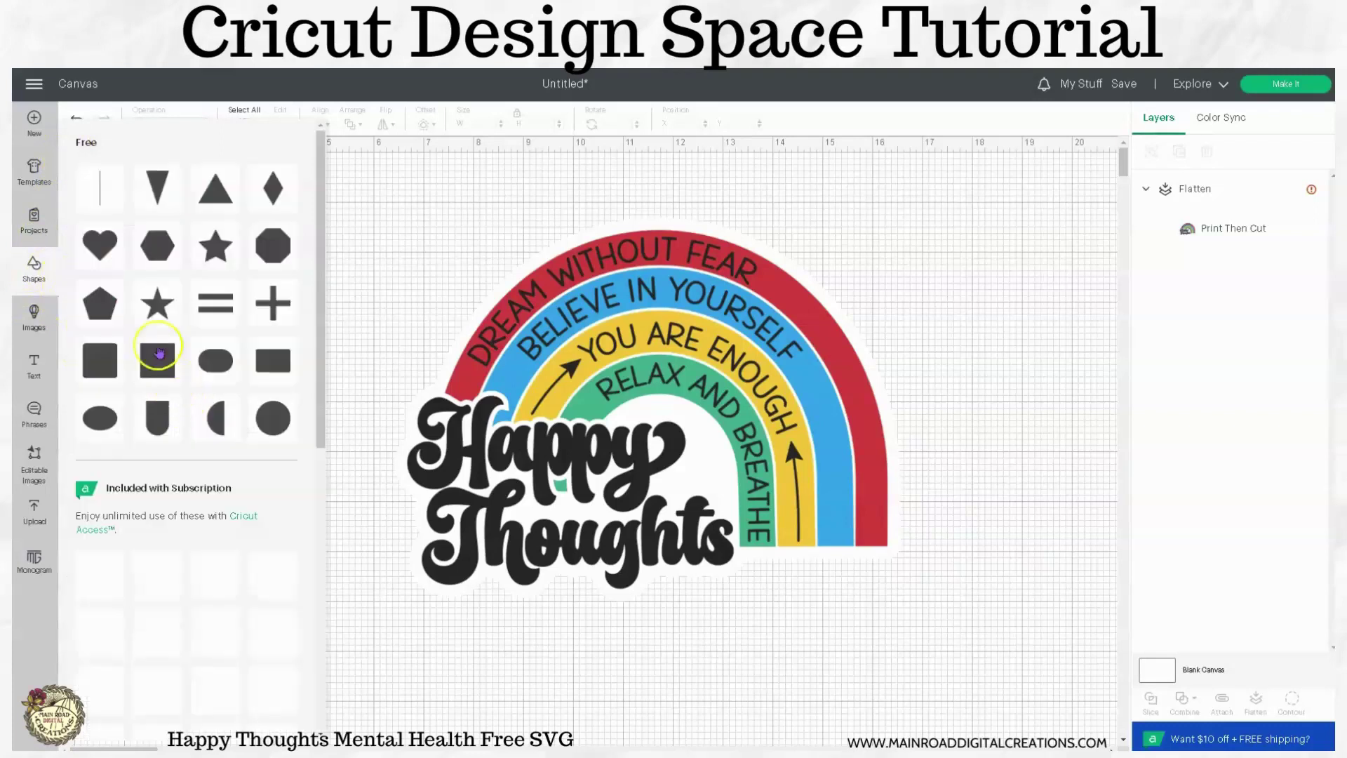
click(159, 353)
drag(199, 277, 470, 520)
drag(328, 325, 635, 308)
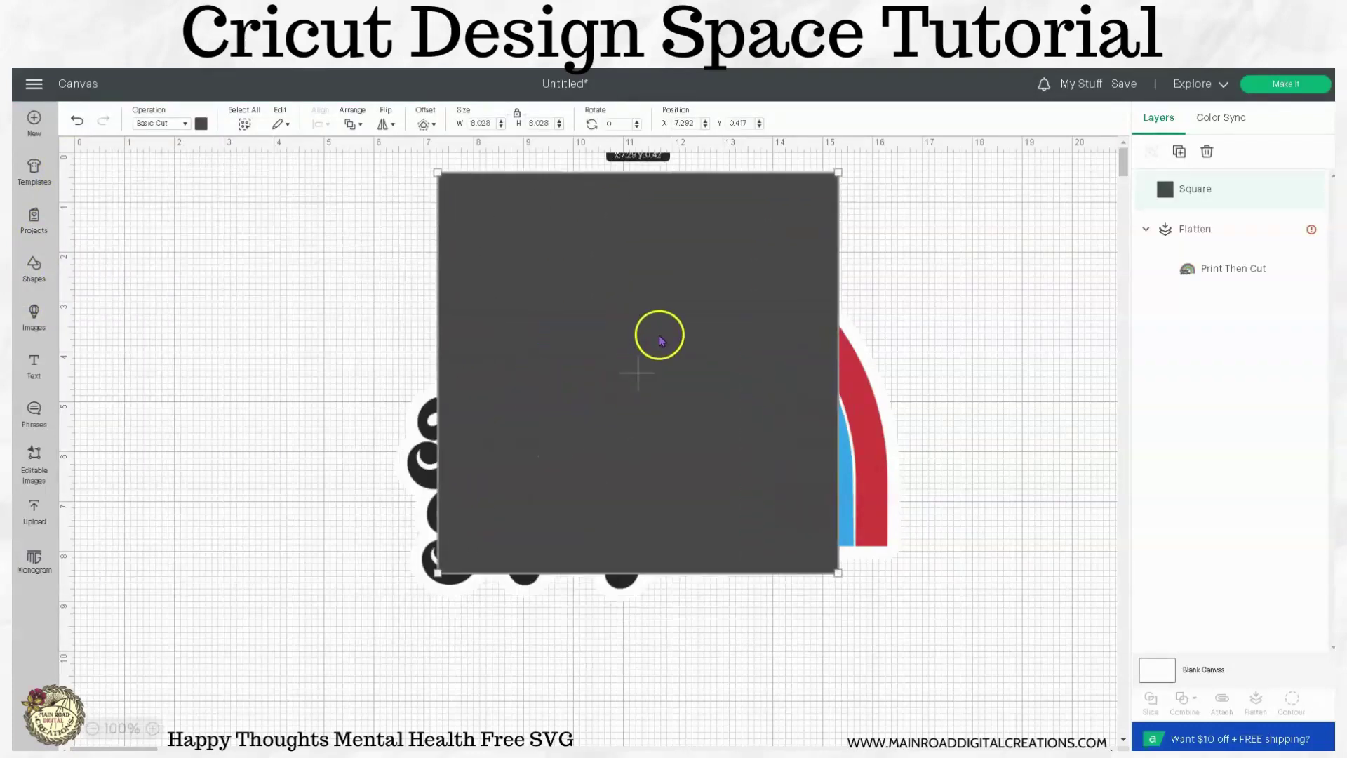
right_click(659, 341)
click(723, 553)
- Enlarge the dark square to about 10.97 in, shift it partly behind the sticker to check the white border, and delete it
drag(838, 574, 932, 667)
drag(436, 172, 385, 151)
drag(895, 561, 617, 621)
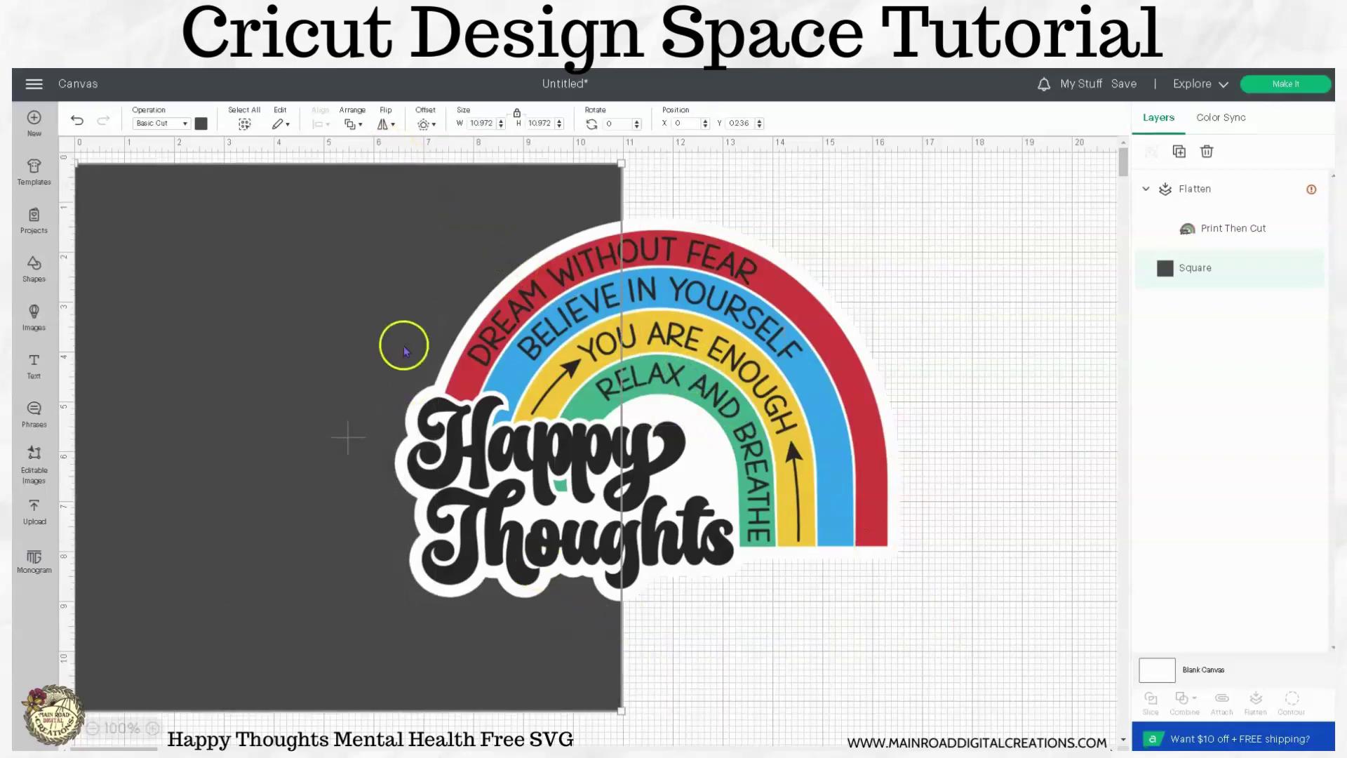
click(1206, 152)
- Resize the flattened sticker to about 4.72 in wide and move it to the upper-left area of the canvas
click(849, 393)
drag(881, 585, 637, 401)
drag(570, 323, 385, 279)
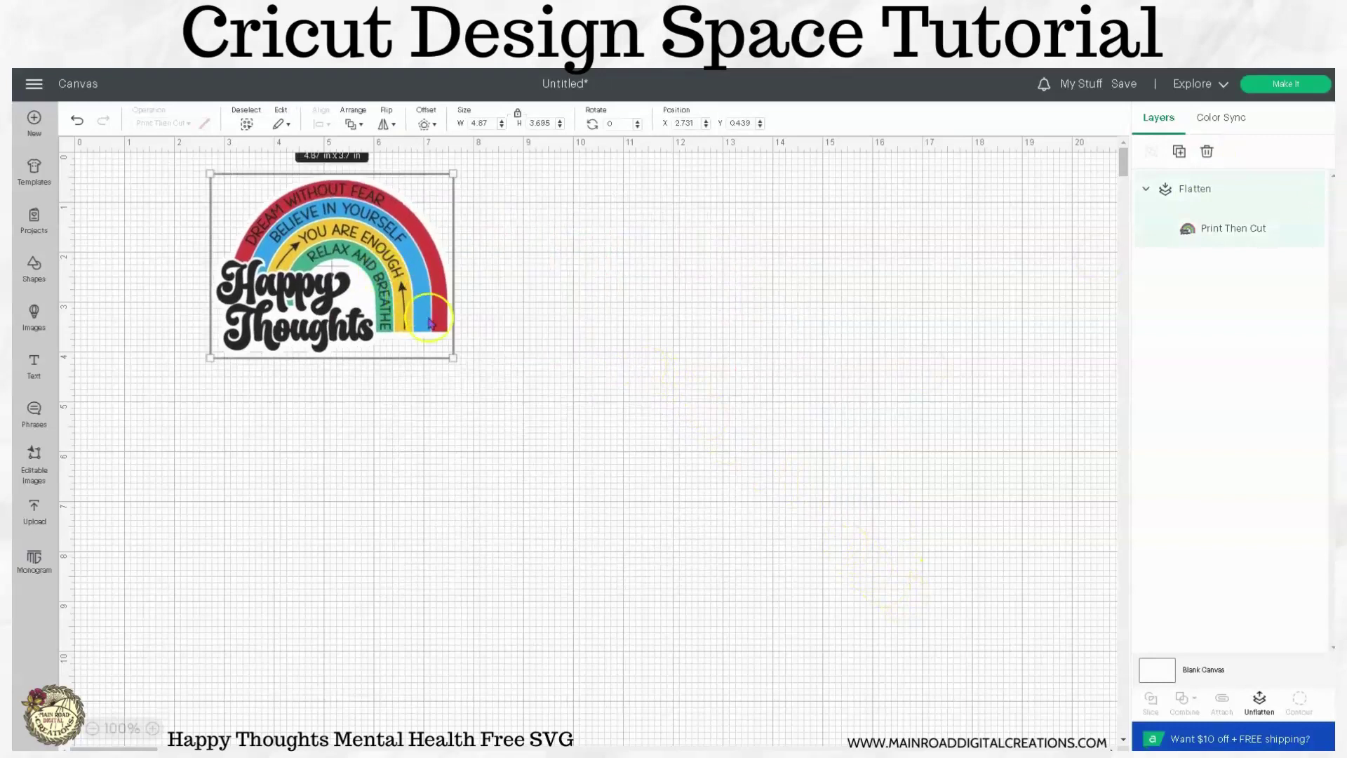
drag(453, 363, 445, 356)
drag(379, 280, 442, 310)
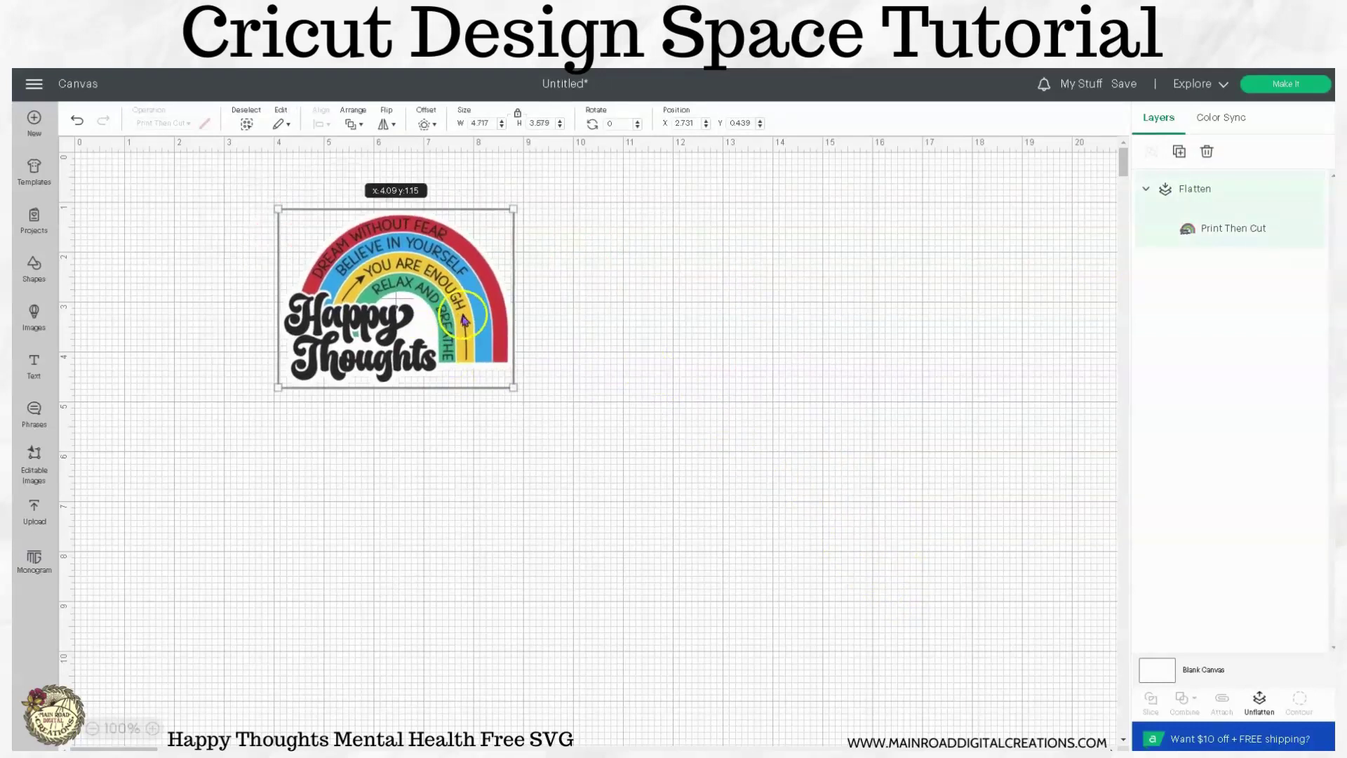
- Duplicate the sticker to the right of the original and unflatten the copy
click(1180, 151)
drag(184, 288, 802, 339)
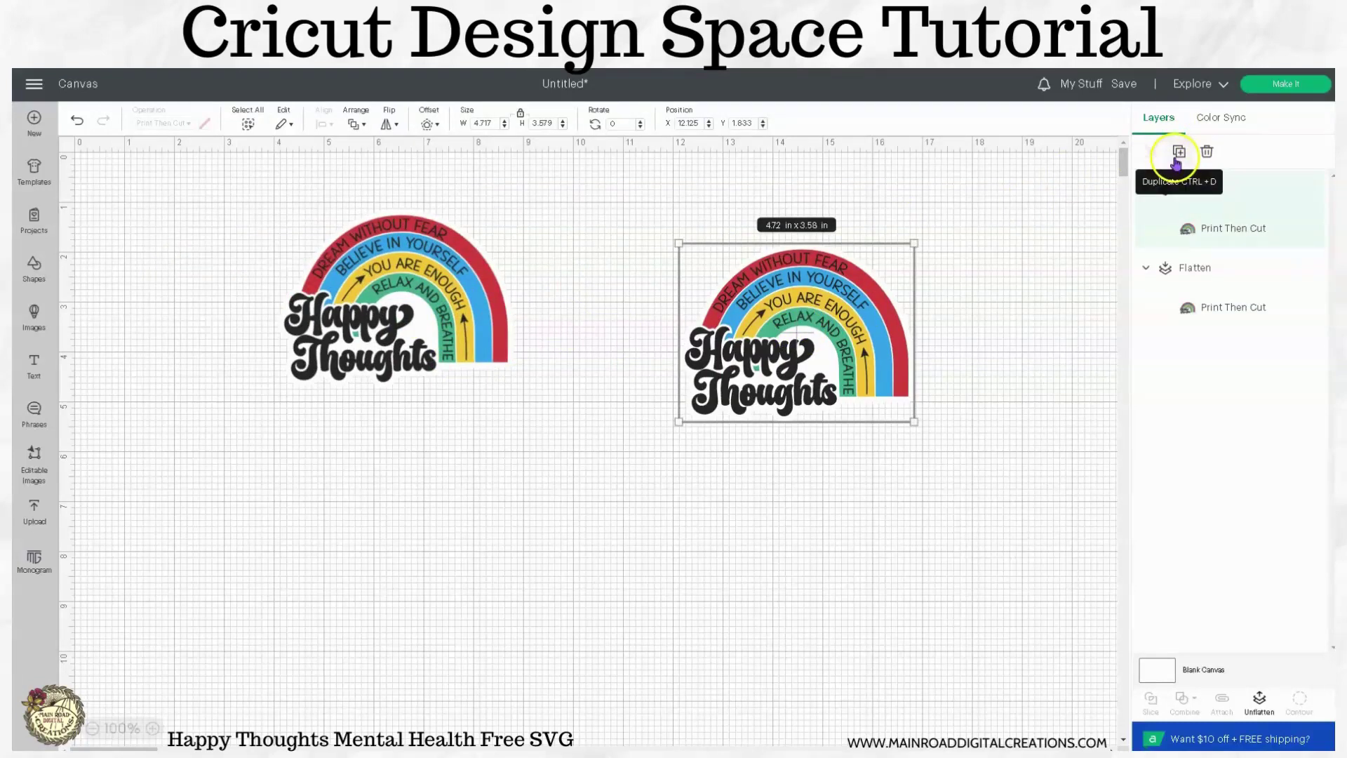
click(1260, 700)
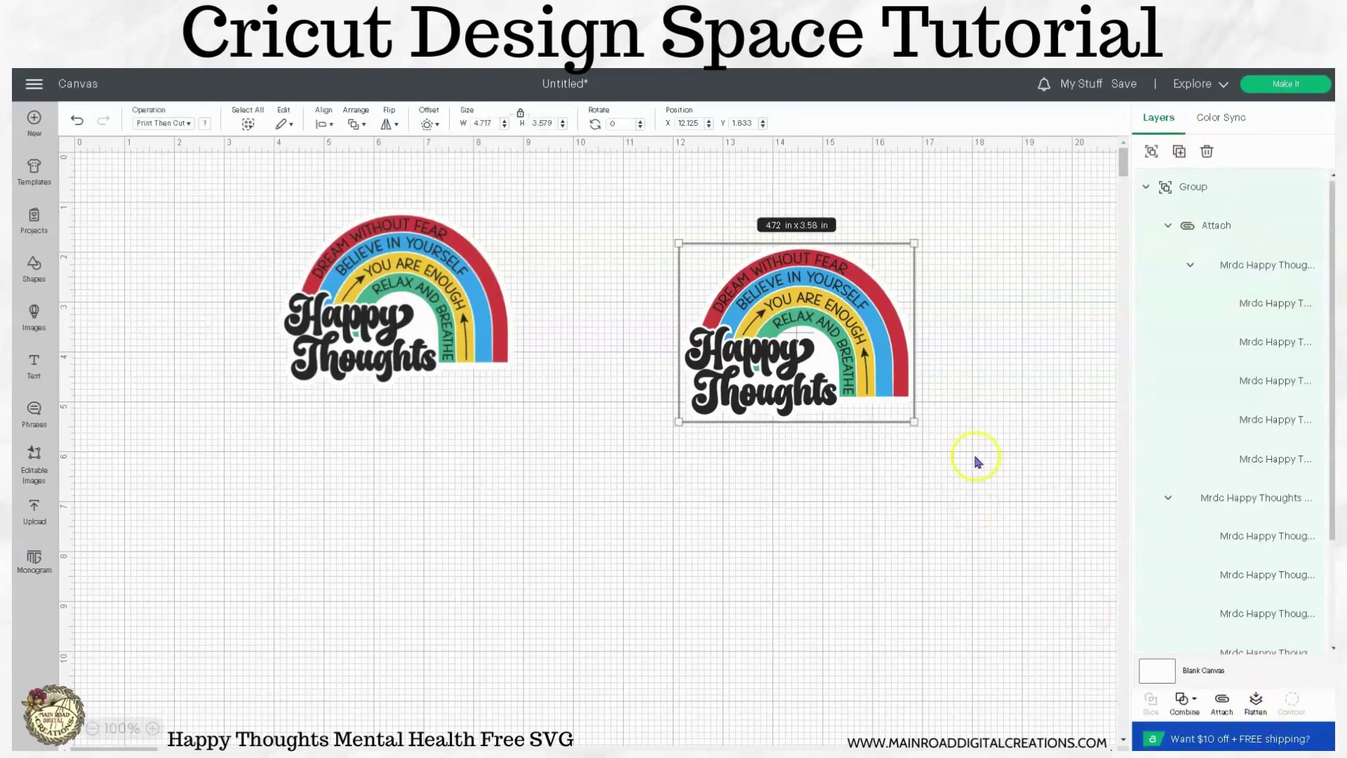
- Enlarge the unflattened copy to about 7.19 in wide and remove its white offset shape
drag(915, 422, 509, 644)
click(1046, 483)
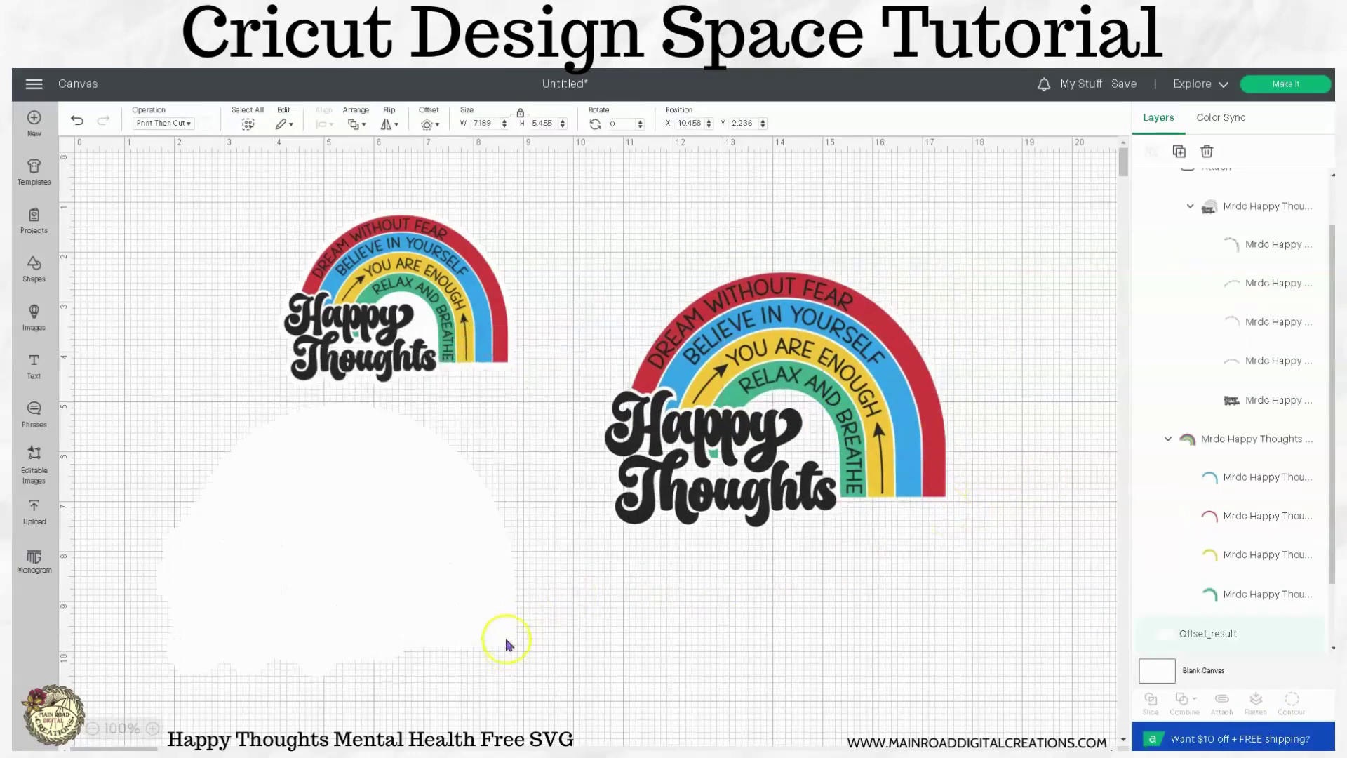
click(1207, 150)
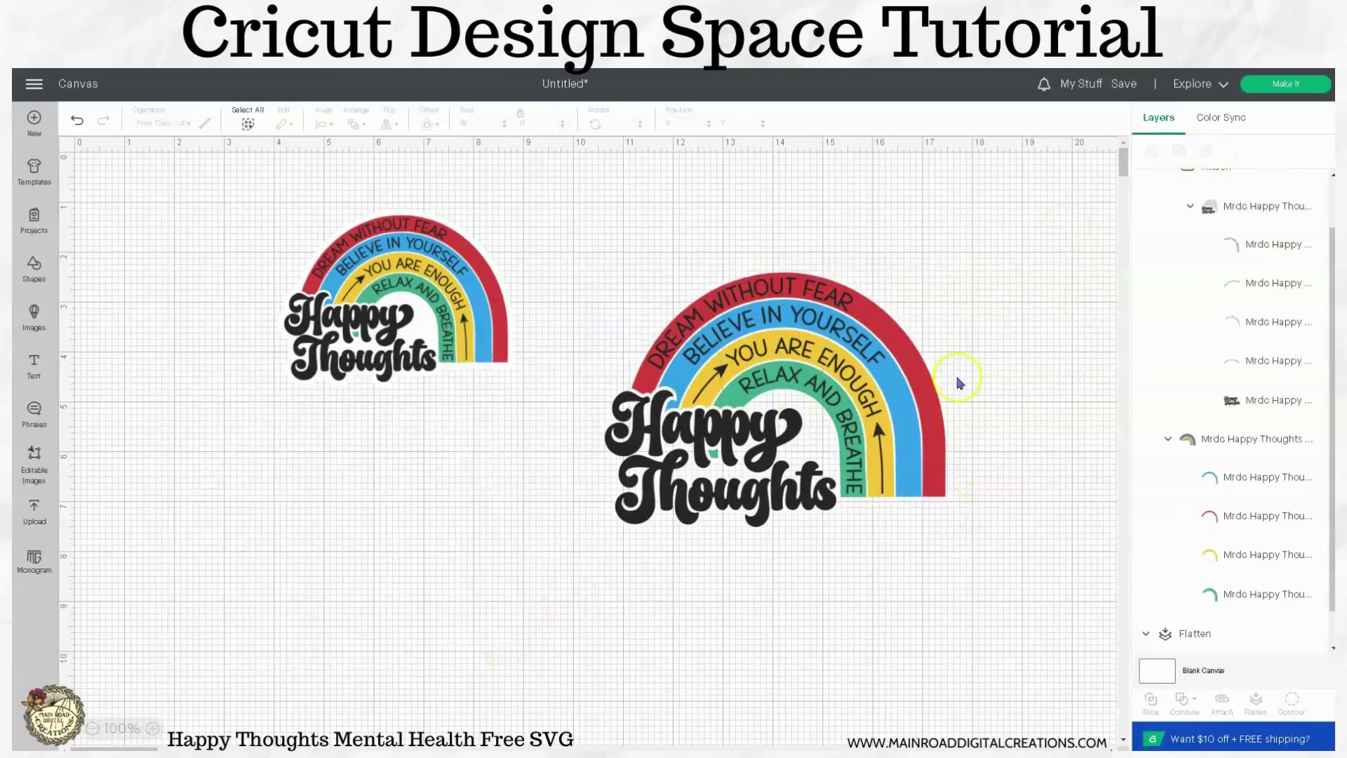
- Ungroup the enlarged copy and detach its lettering, splitting it into separate layers
click(928, 435)
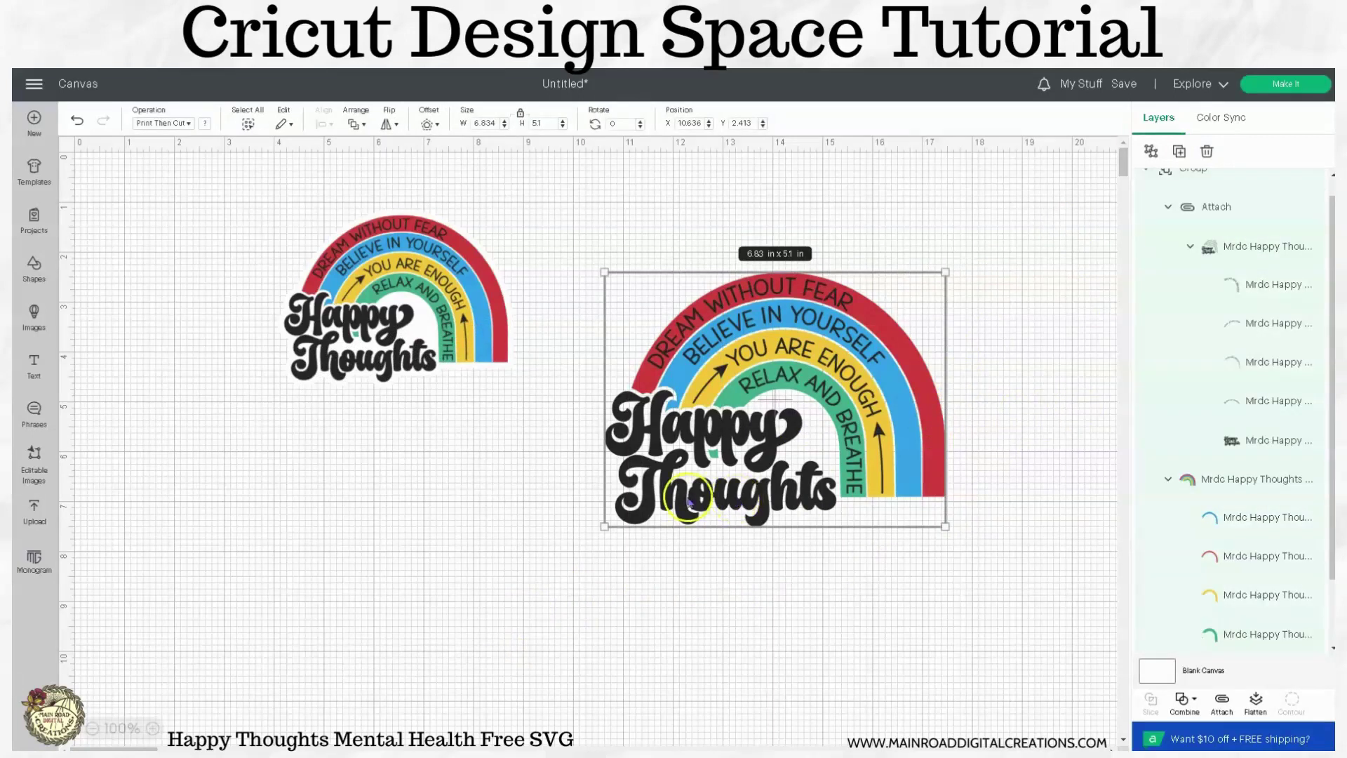
click(1151, 151)
click(1032, 301)
click(758, 474)
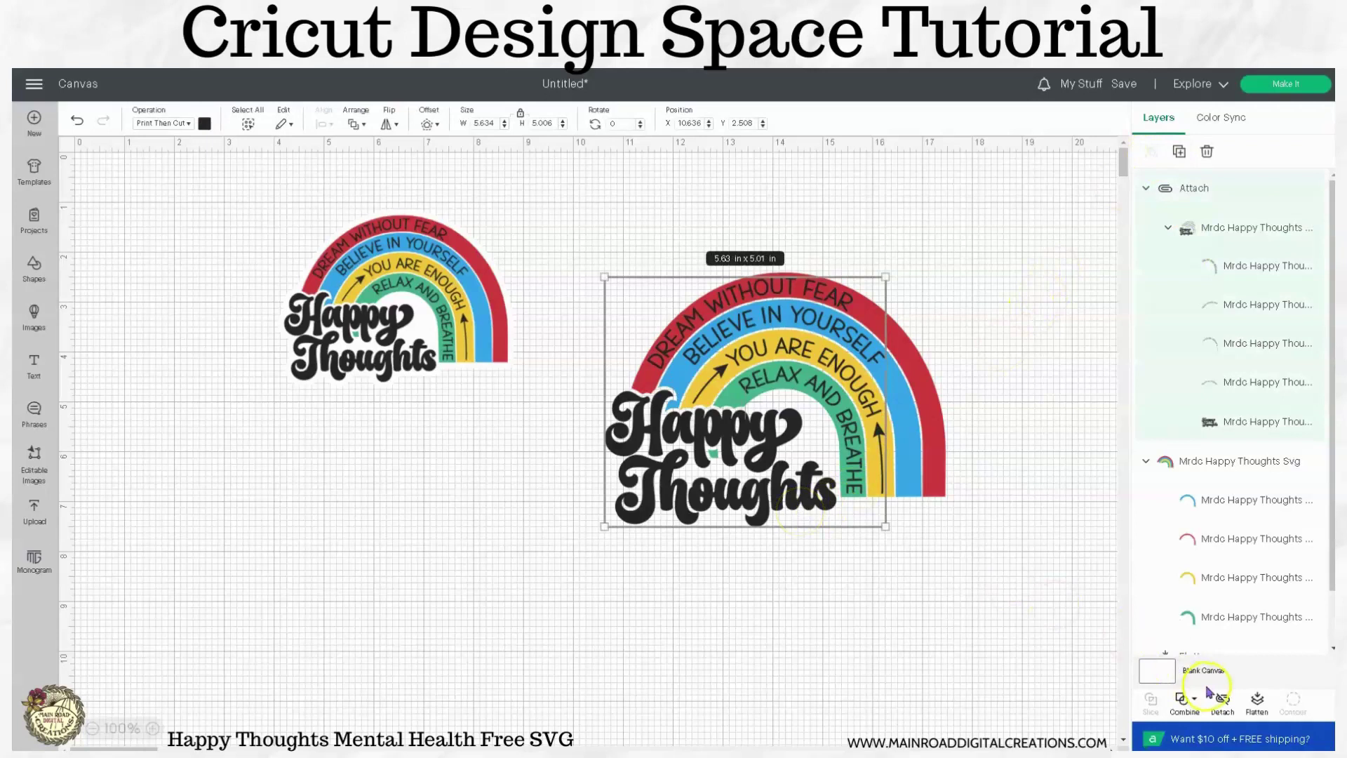
click(1222, 700)
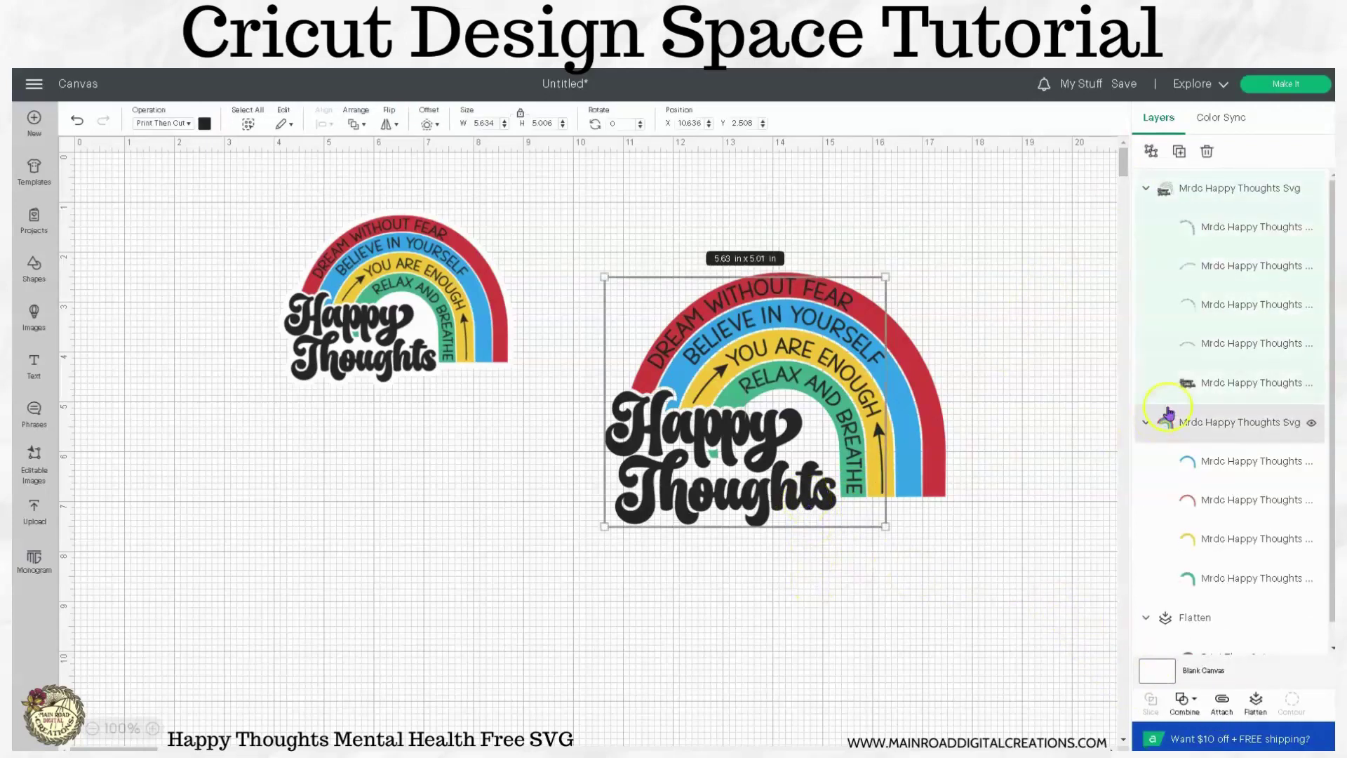
click(1152, 151)
click(1018, 278)
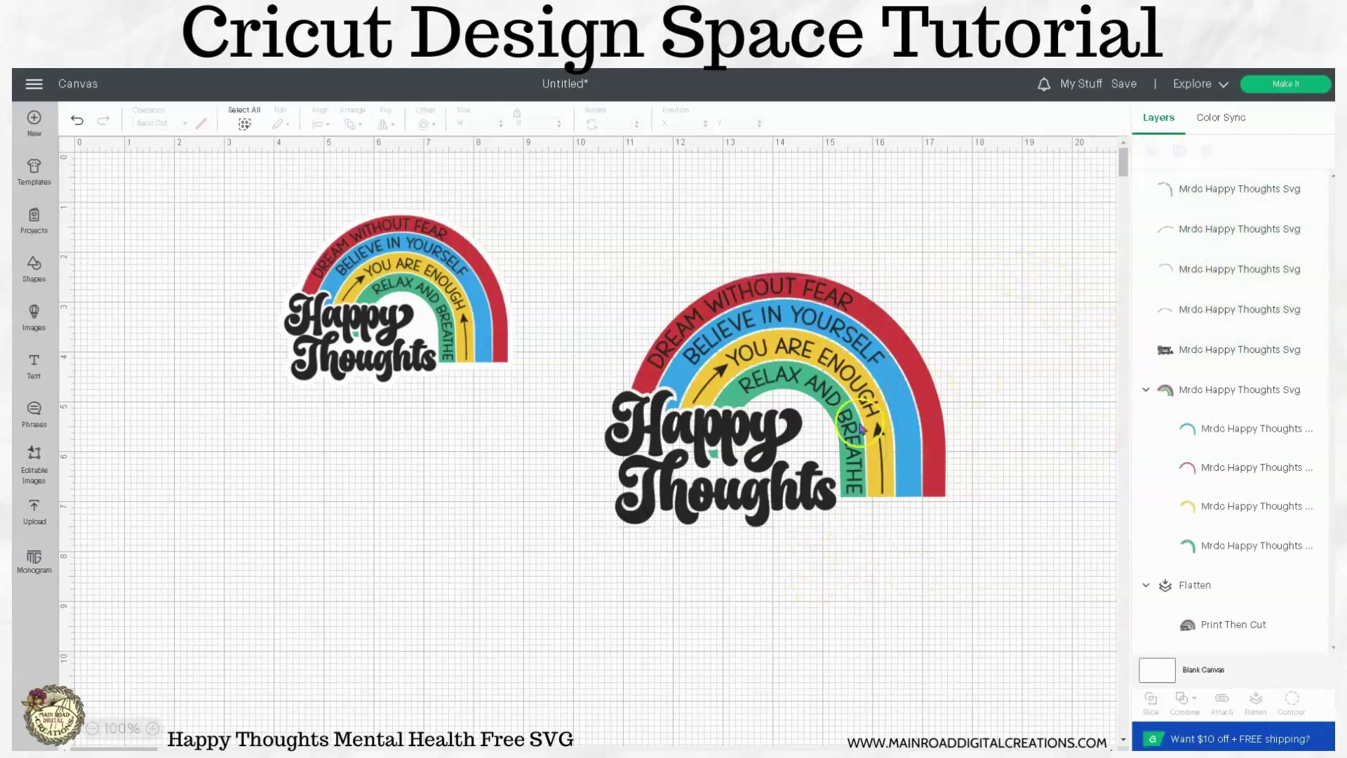
- Change the large "Happy Thoughts" lettering on the copy to white
click(779, 484)
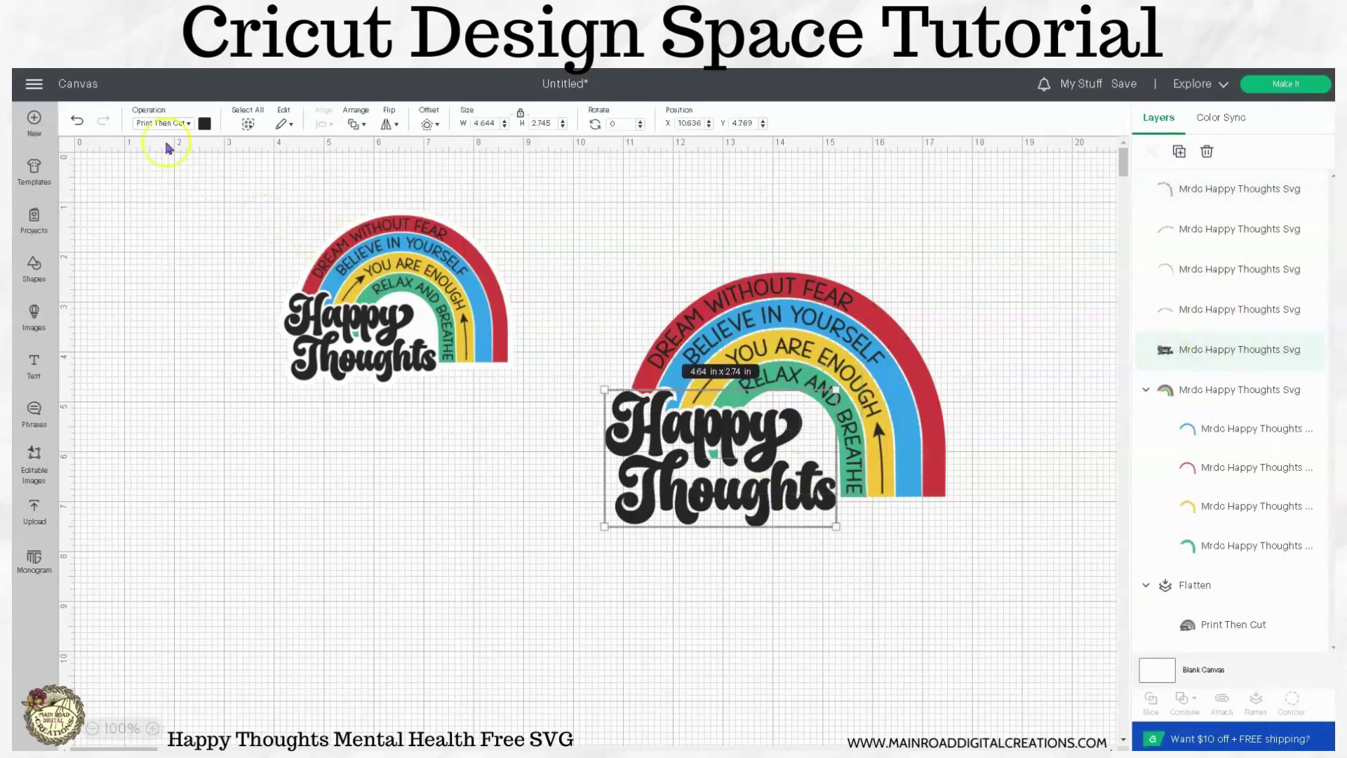
click(205, 124)
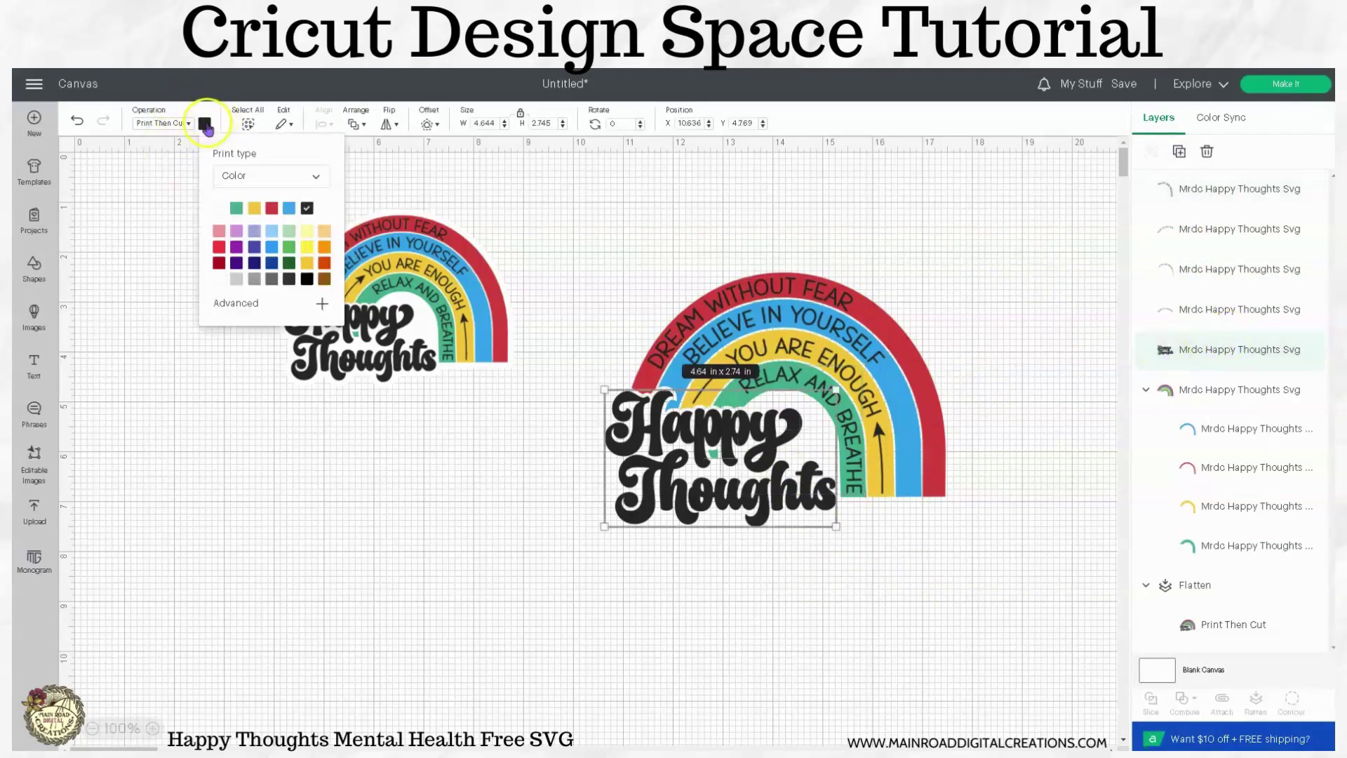
click(218, 208)
click(948, 535)
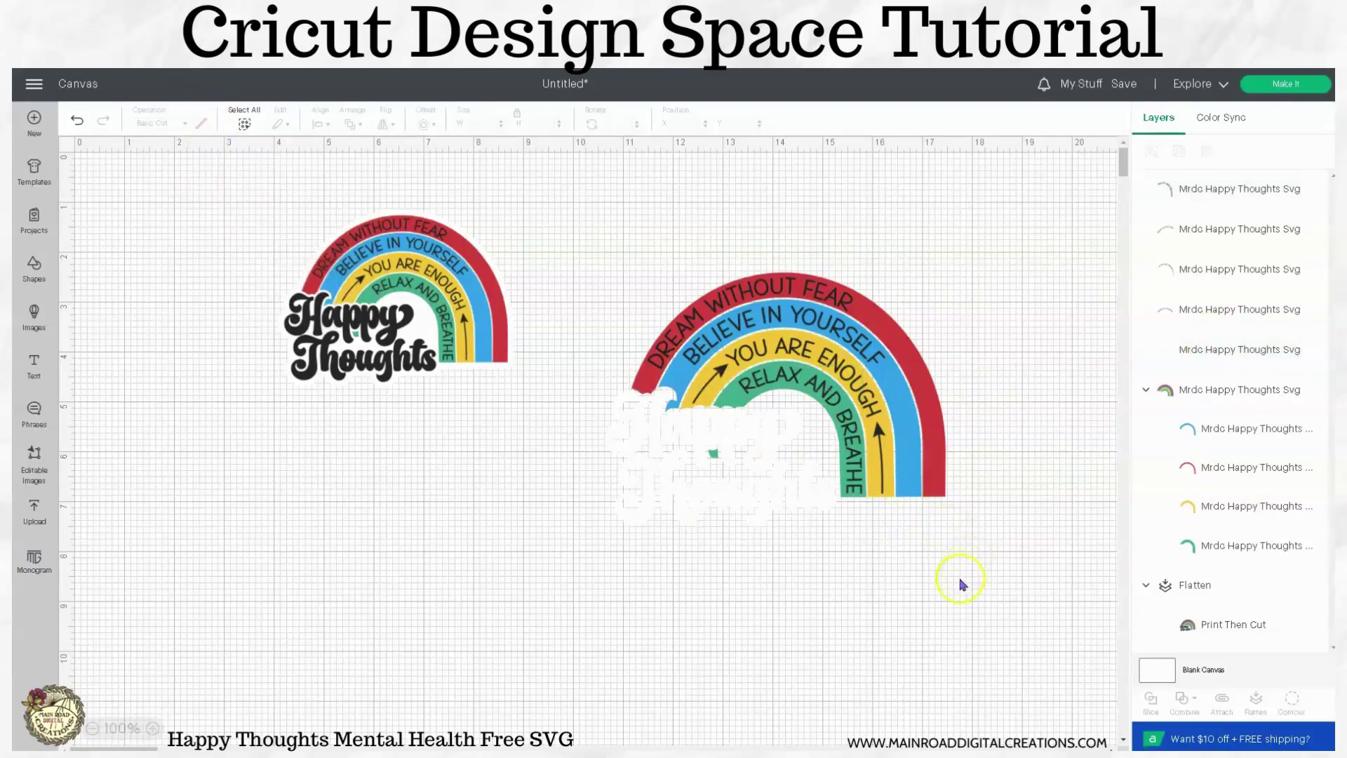
- Hide the canvas grid and change the canvas background colour to light grey
click(70, 149)
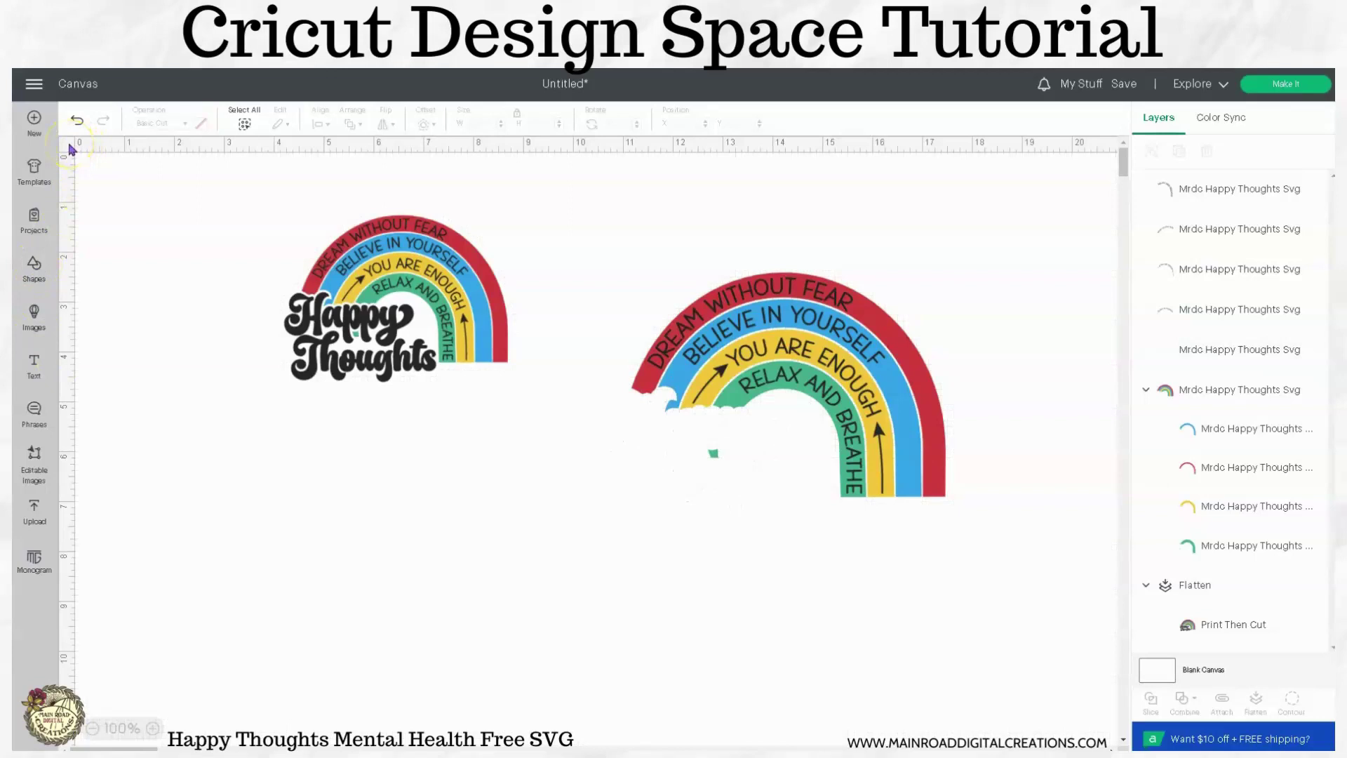
click(1159, 670)
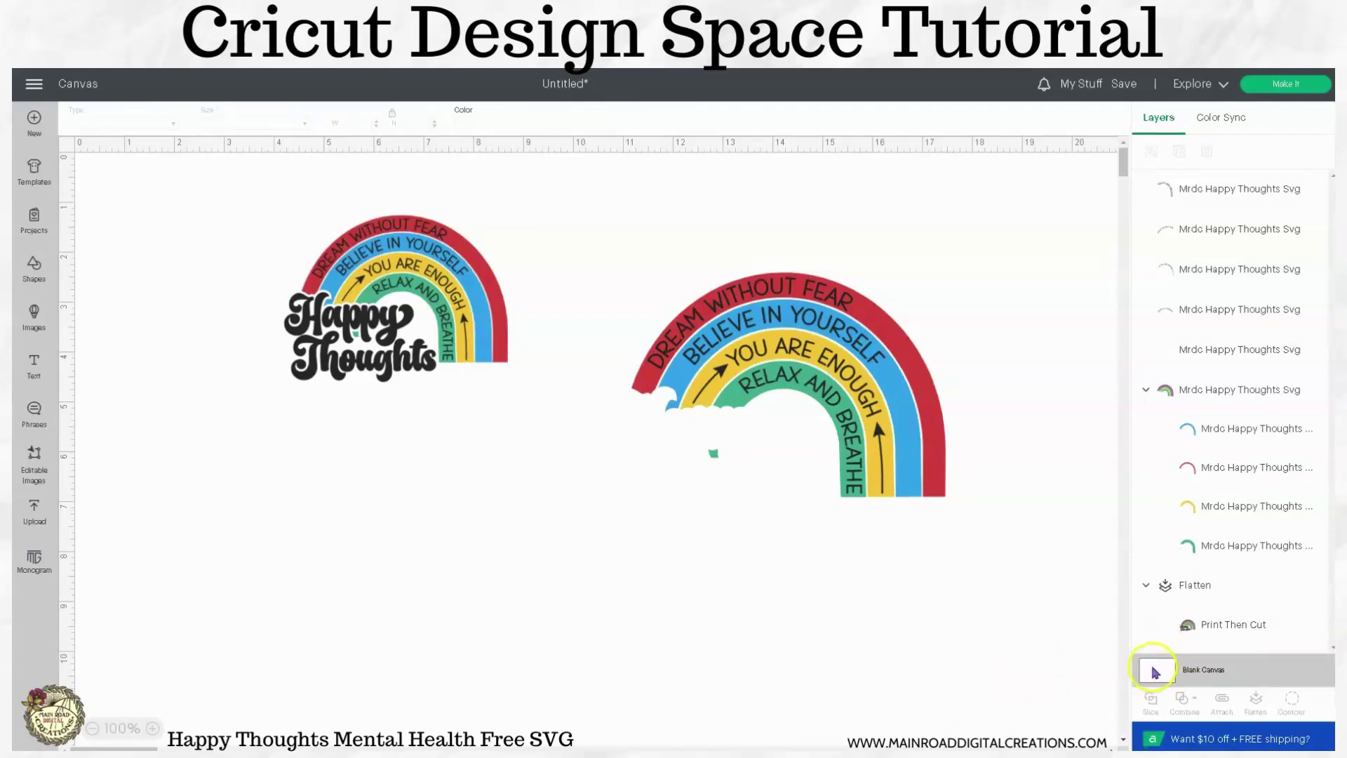
click(466, 133)
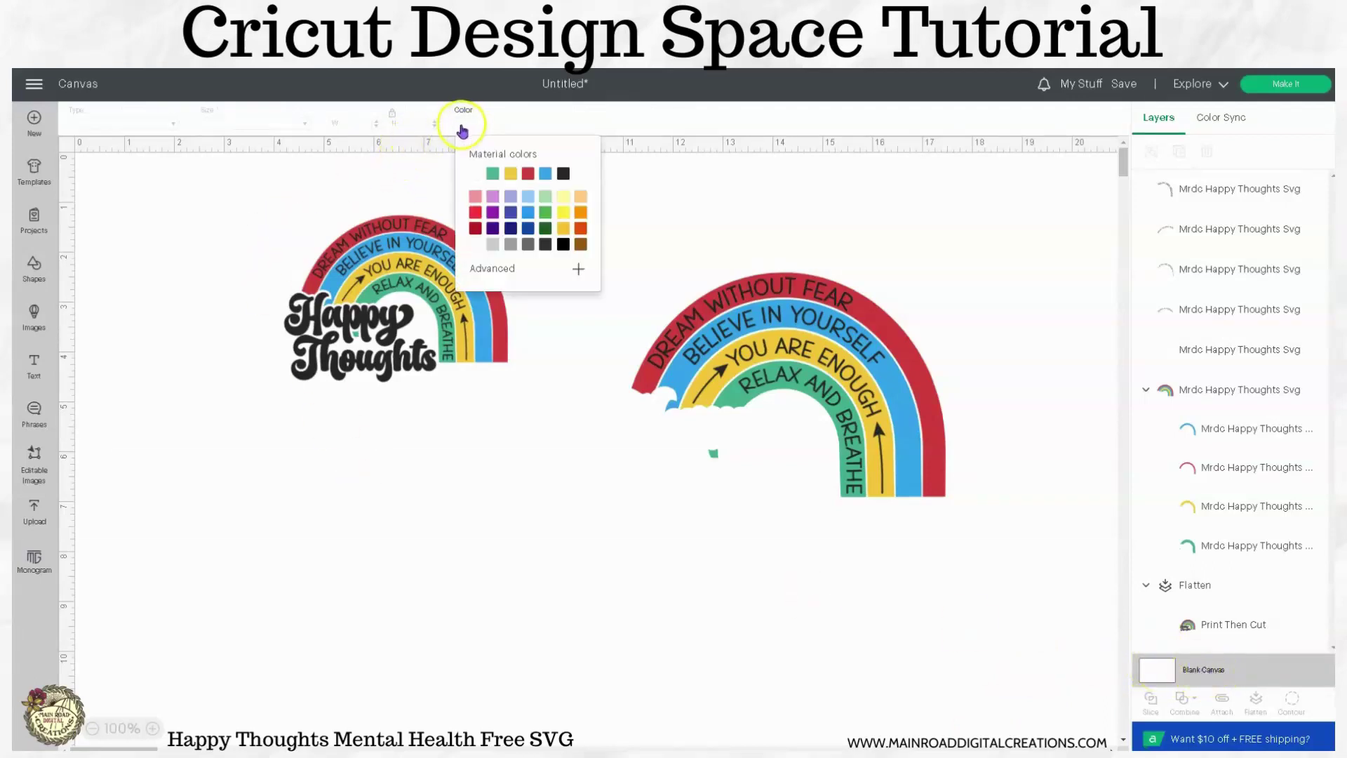
click(493, 245)
click(948, 617)
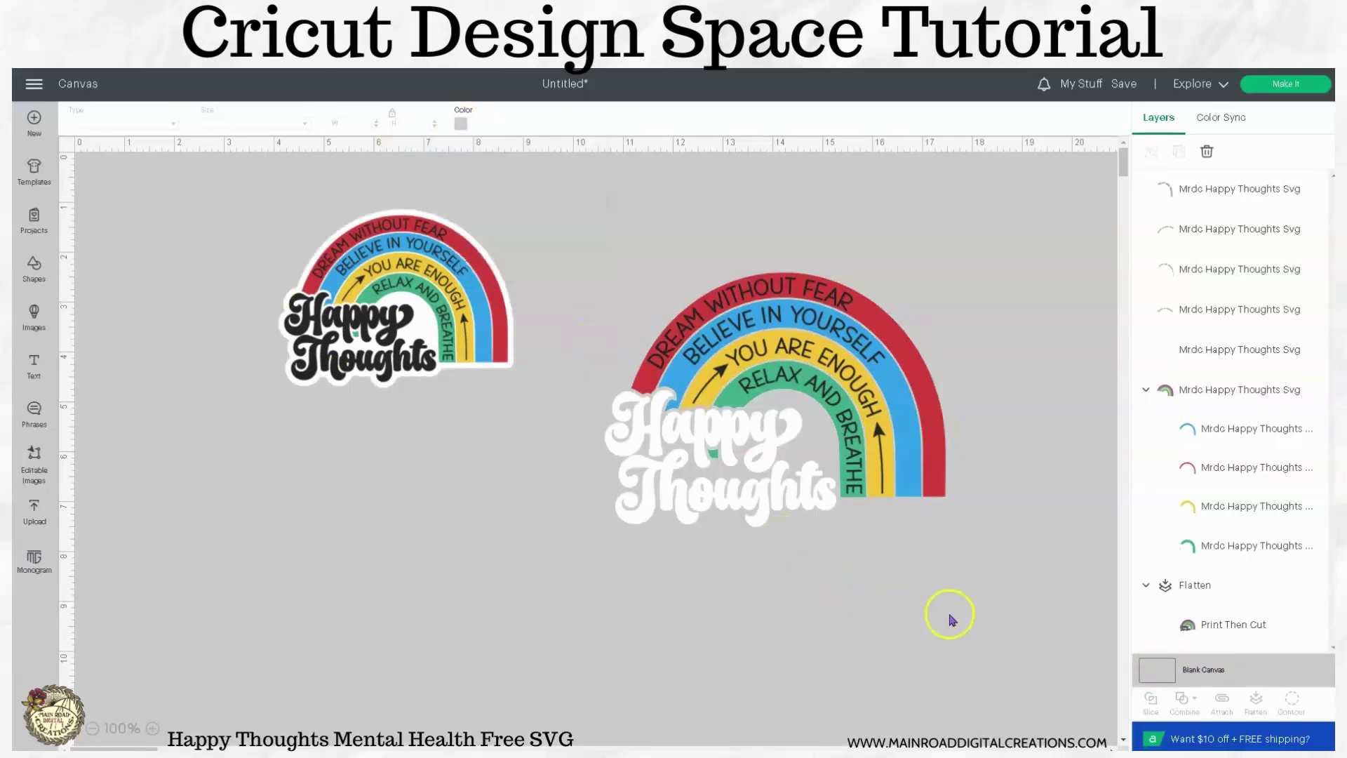
- Ungroup the copy's four rainbow bands into separate layers
click(935, 492)
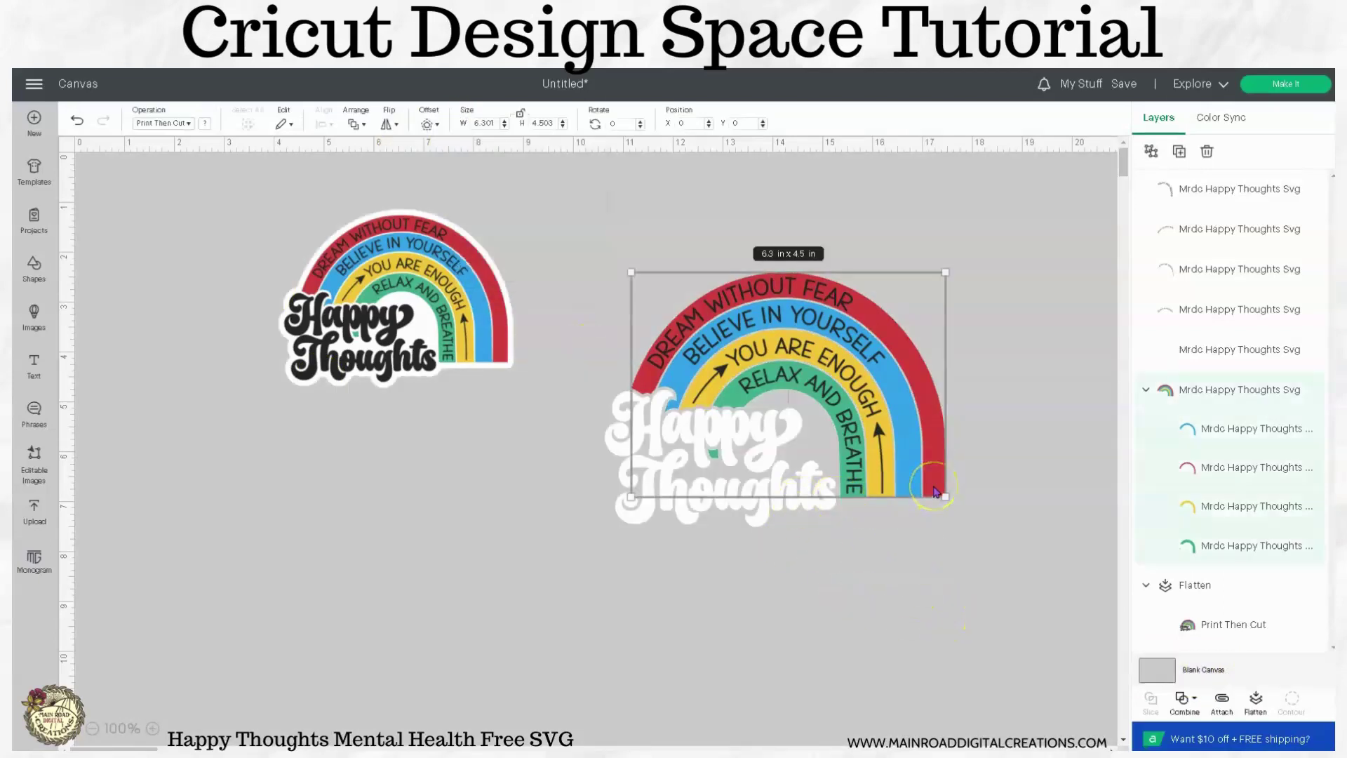
click(1151, 151)
click(1022, 358)
- Recolour the copy's blue rainbow band light blue and its red band light pink
click(1152, 384)
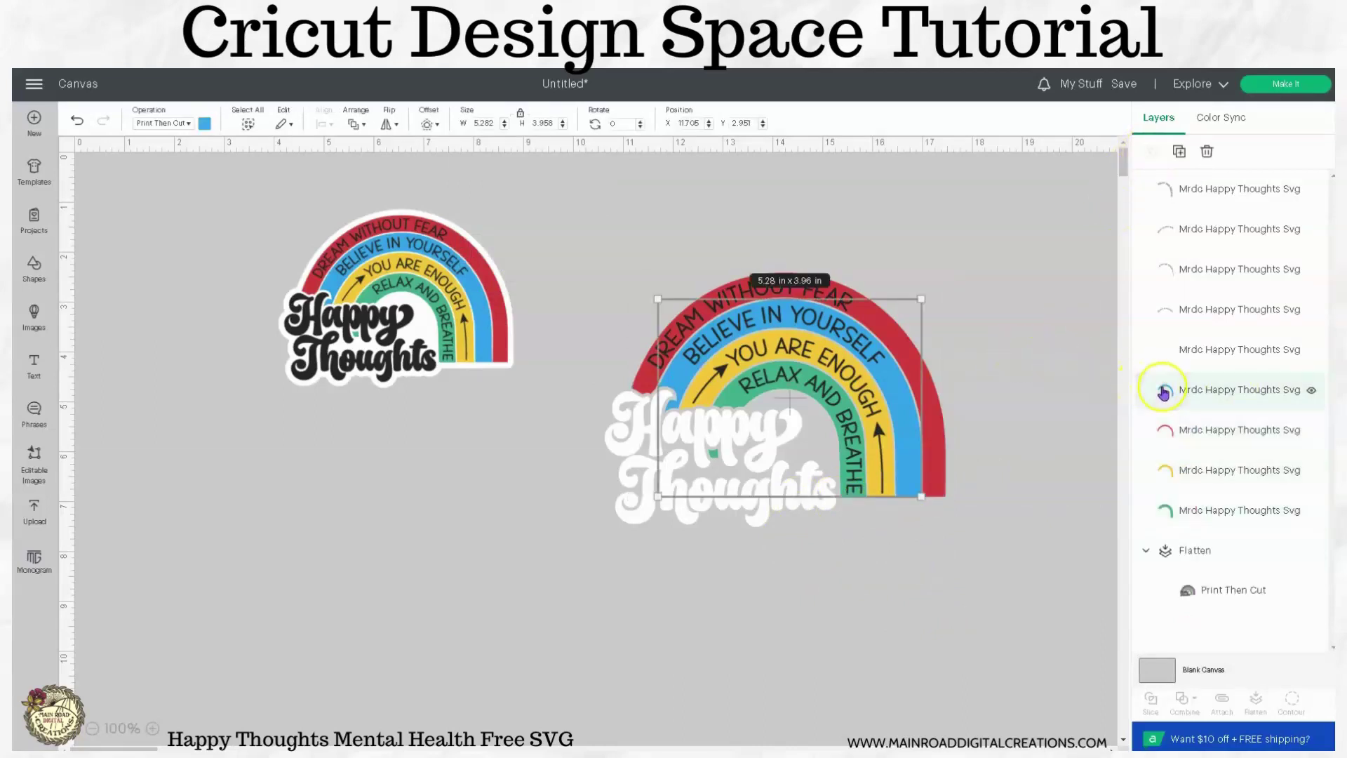
click(204, 125)
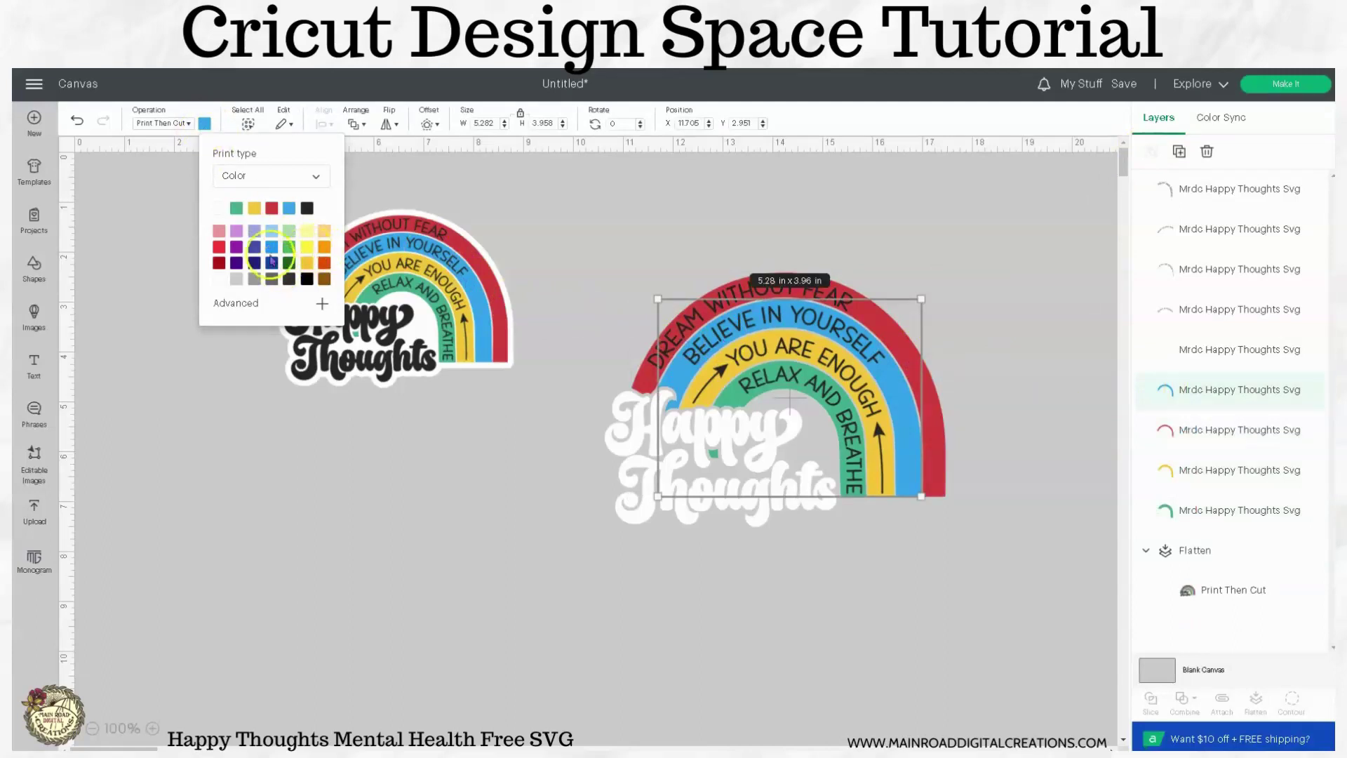
click(271, 231)
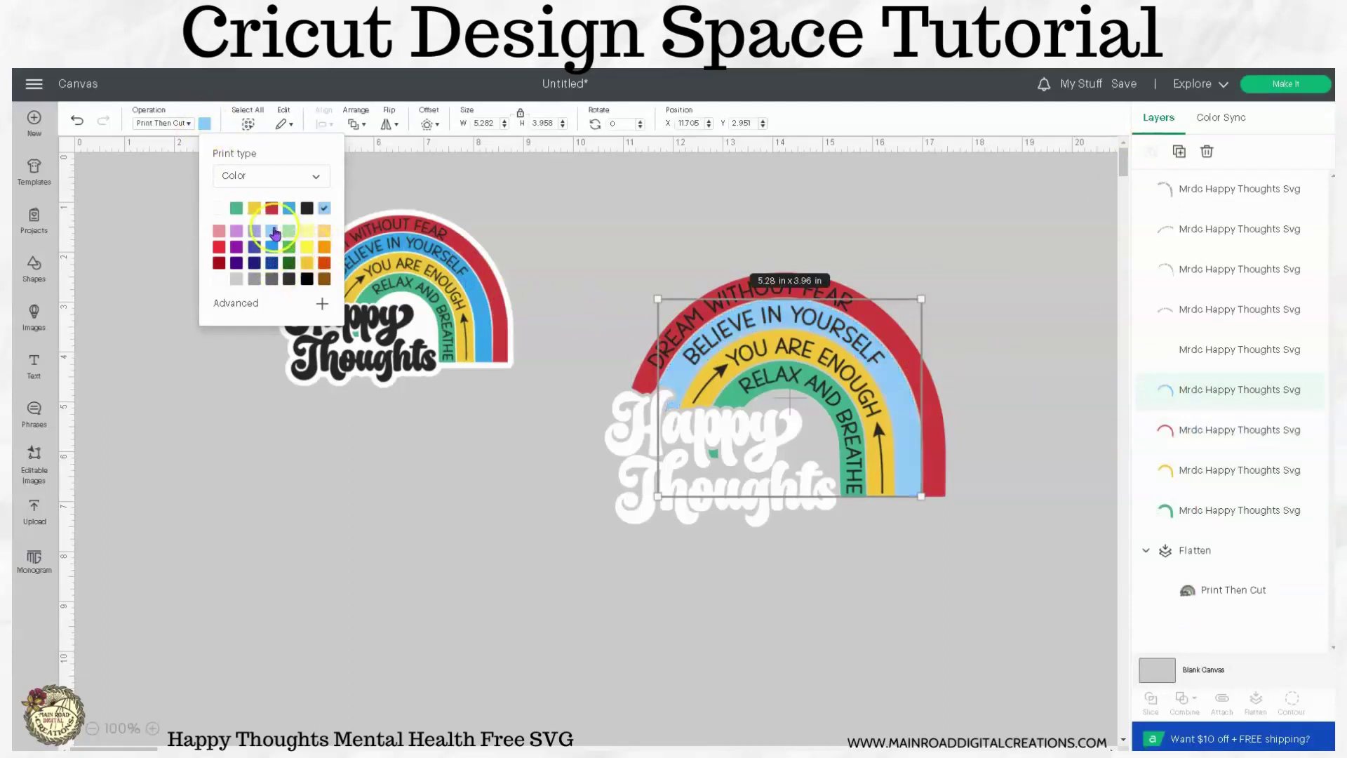
click(1179, 446)
click(204, 126)
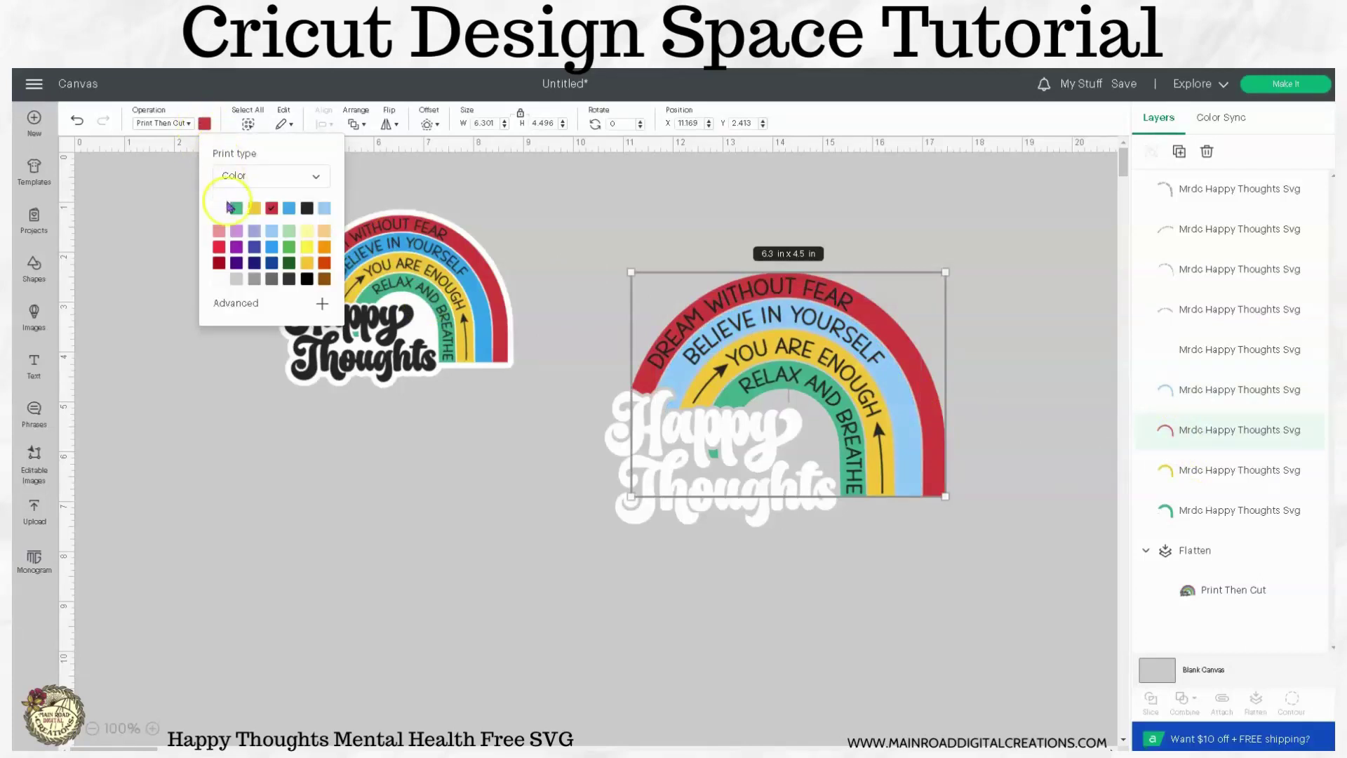
click(218, 234)
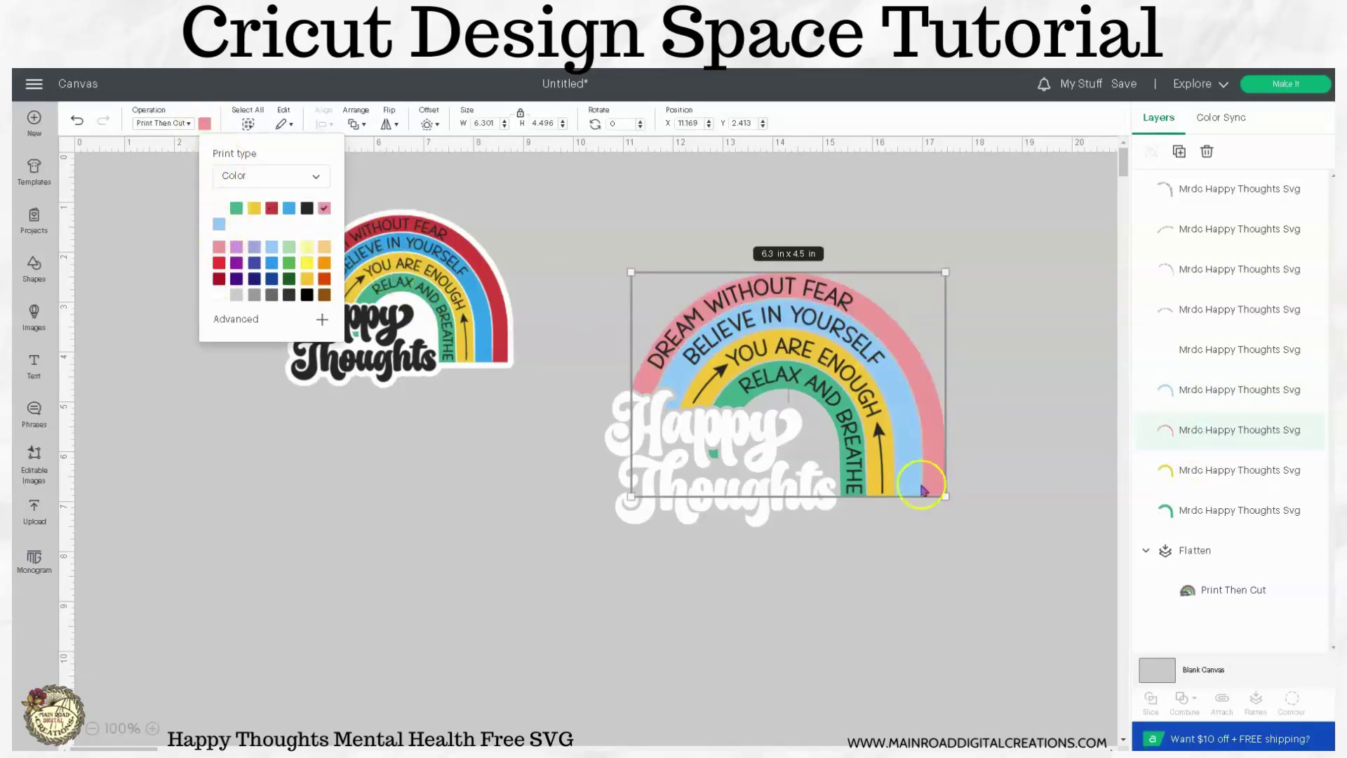
- Recolour the copy's golden rainbow band bright yellow and its green band light green
click(1217, 470)
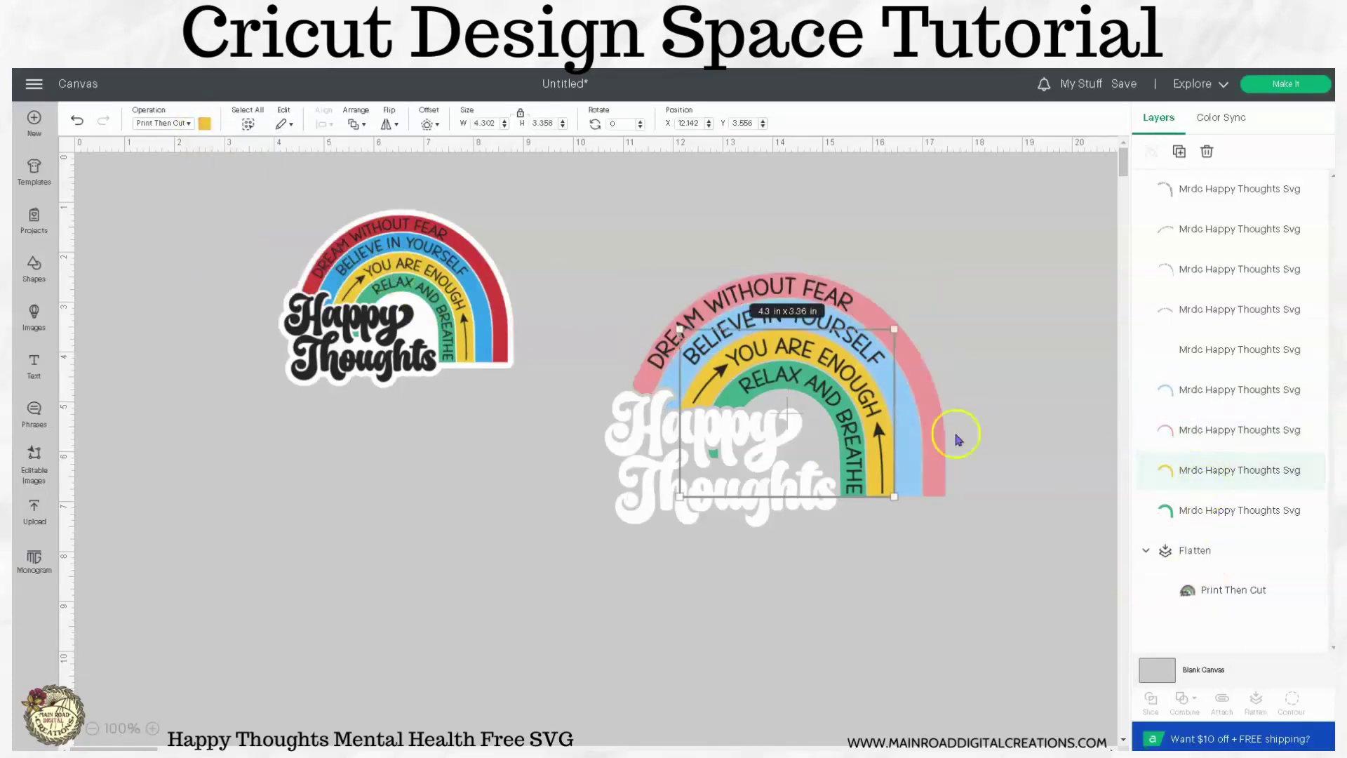
click(205, 127)
click(307, 265)
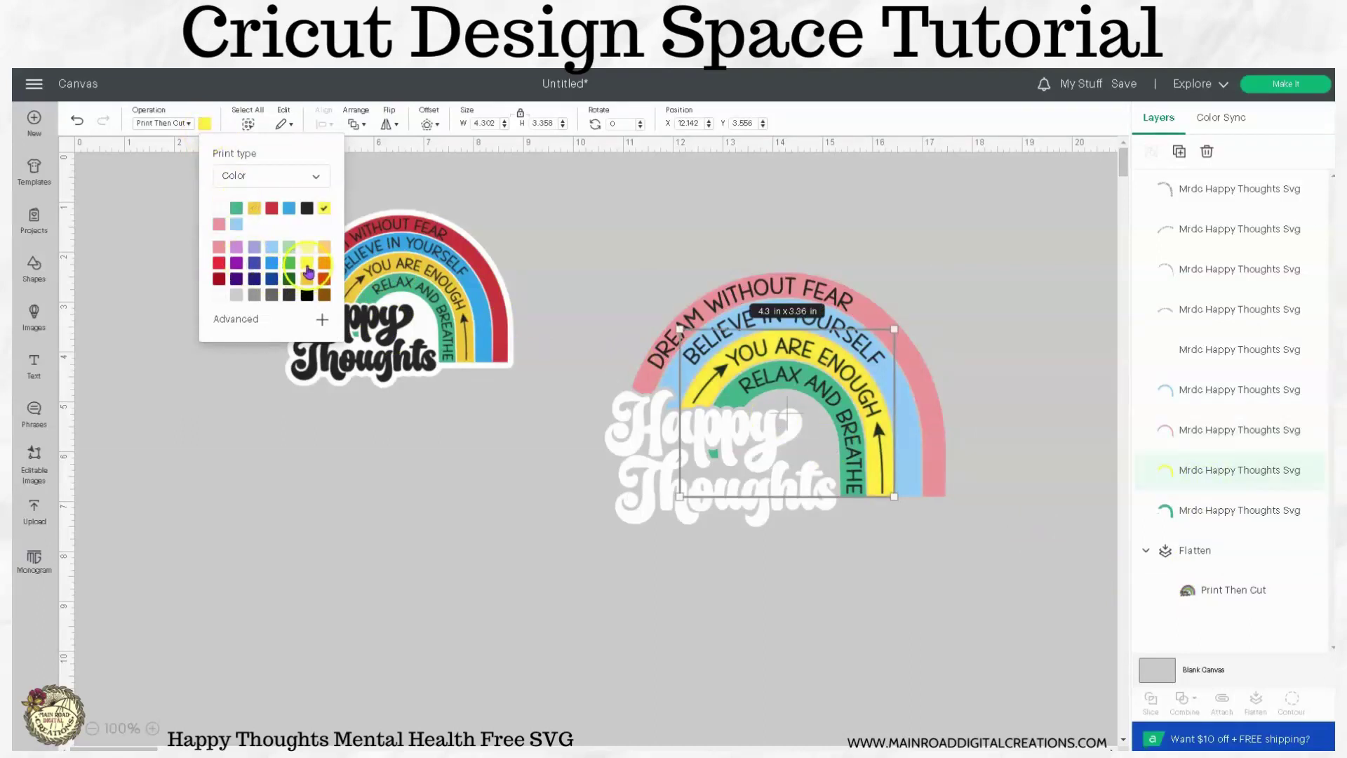
click(1179, 511)
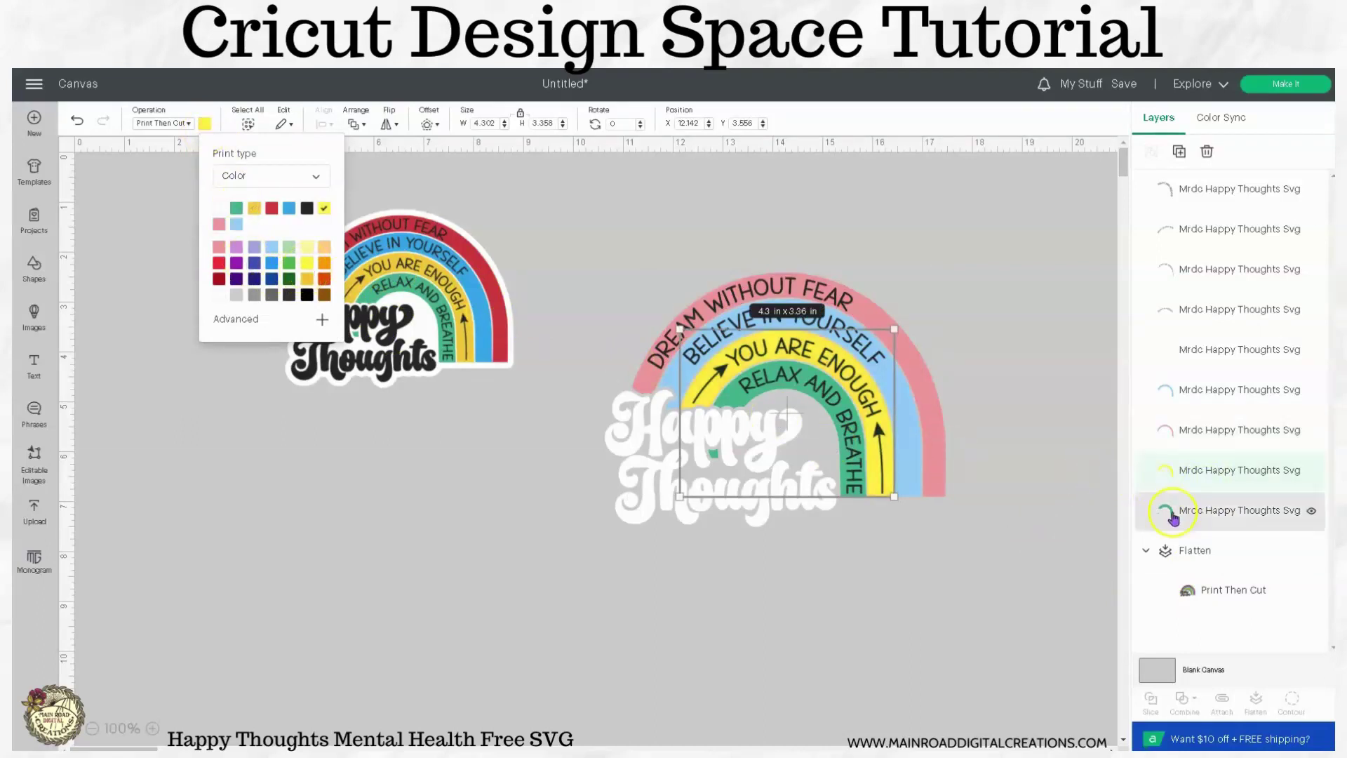
click(206, 126)
click(289, 248)
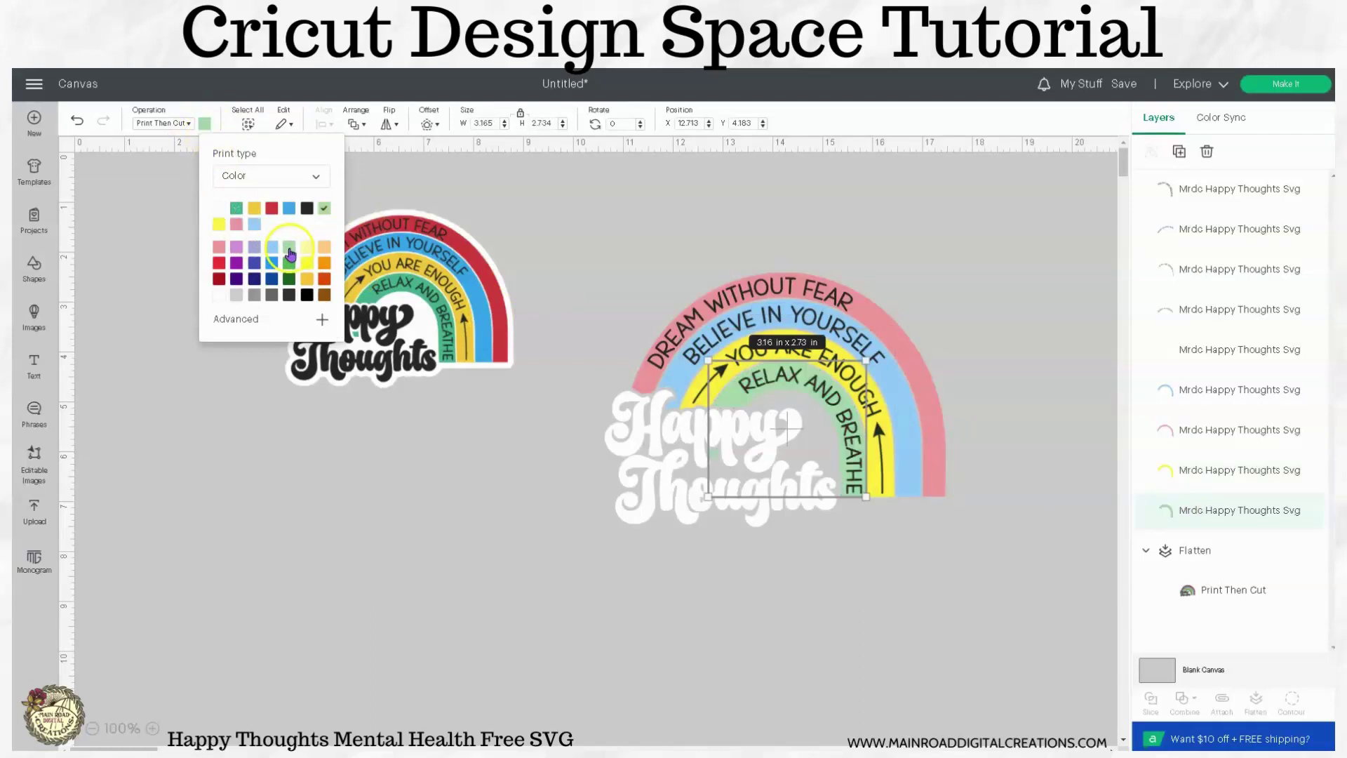
click(960, 585)
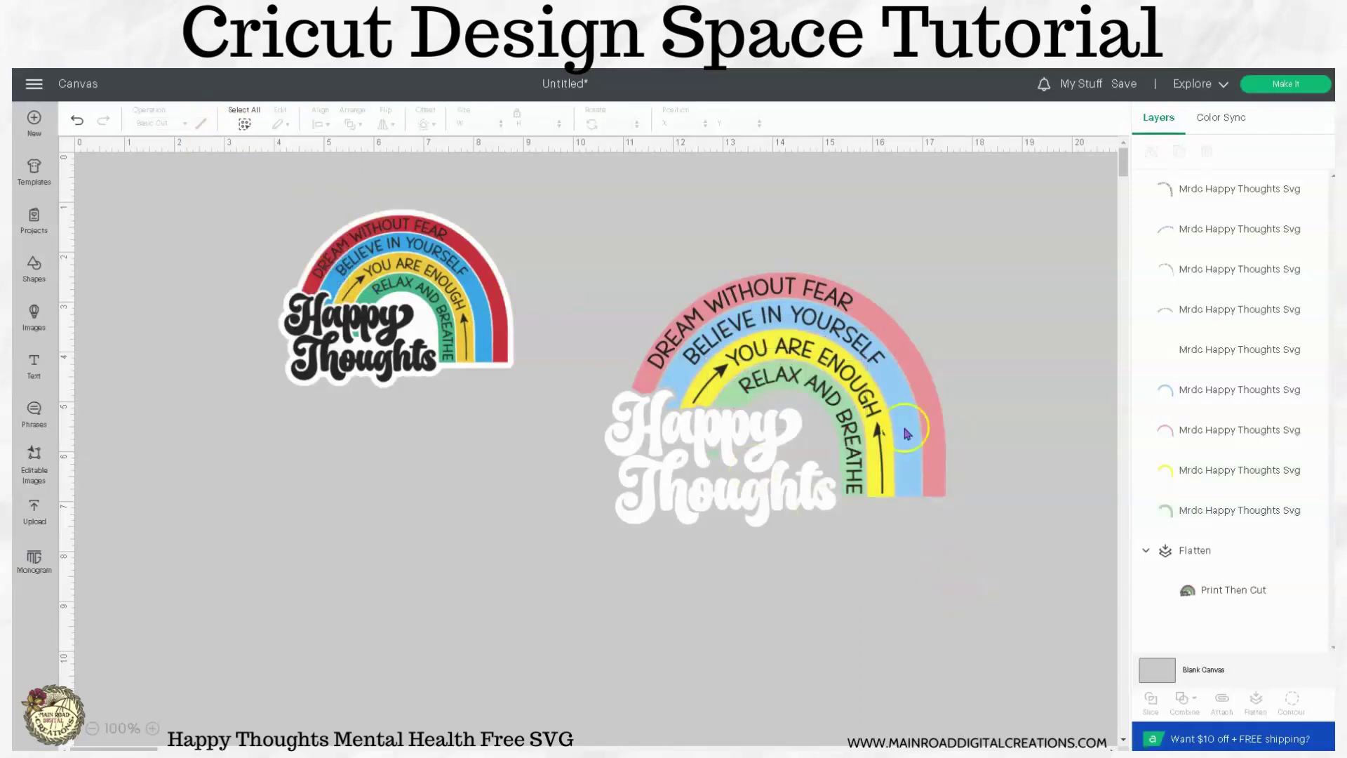
- Recolour the copy's four black lettering layers along the rainbow bands white
click(784, 295)
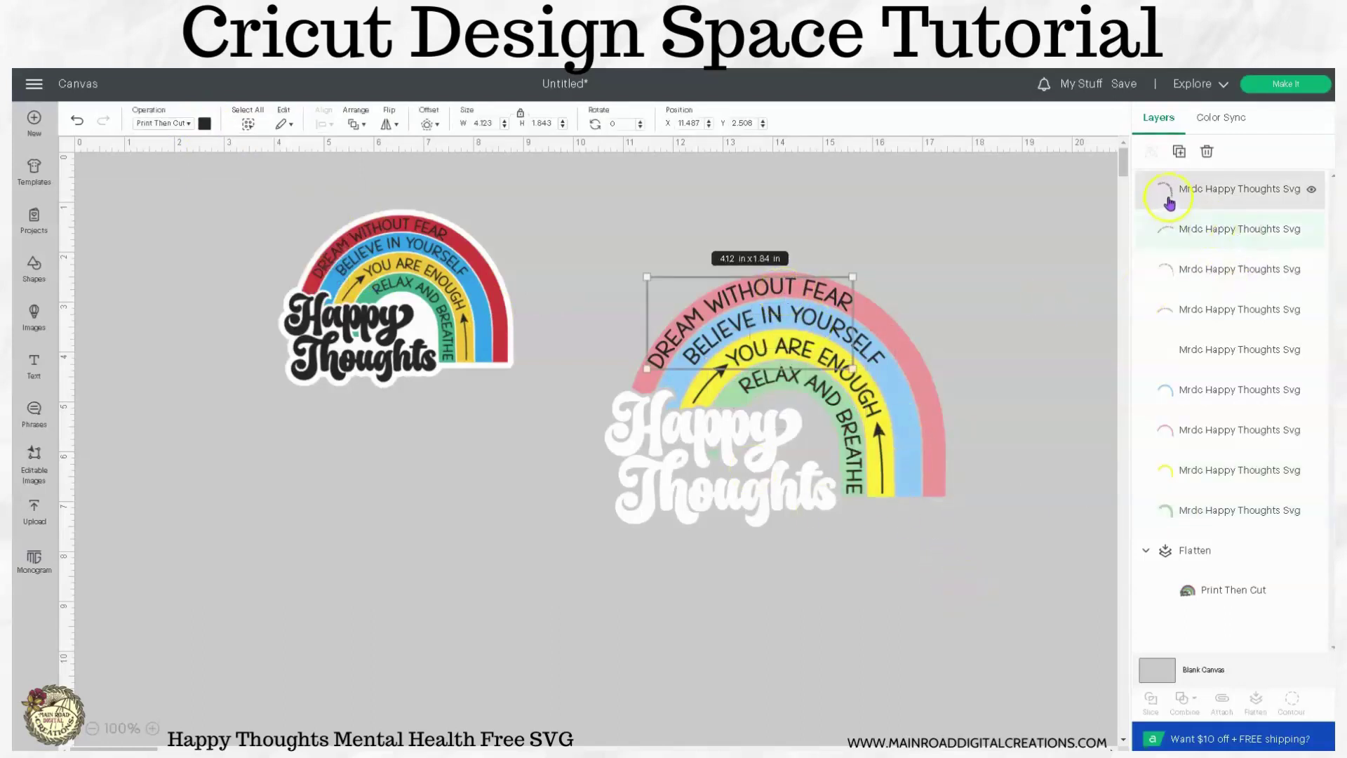
click(1170, 231)
click(1166, 270)
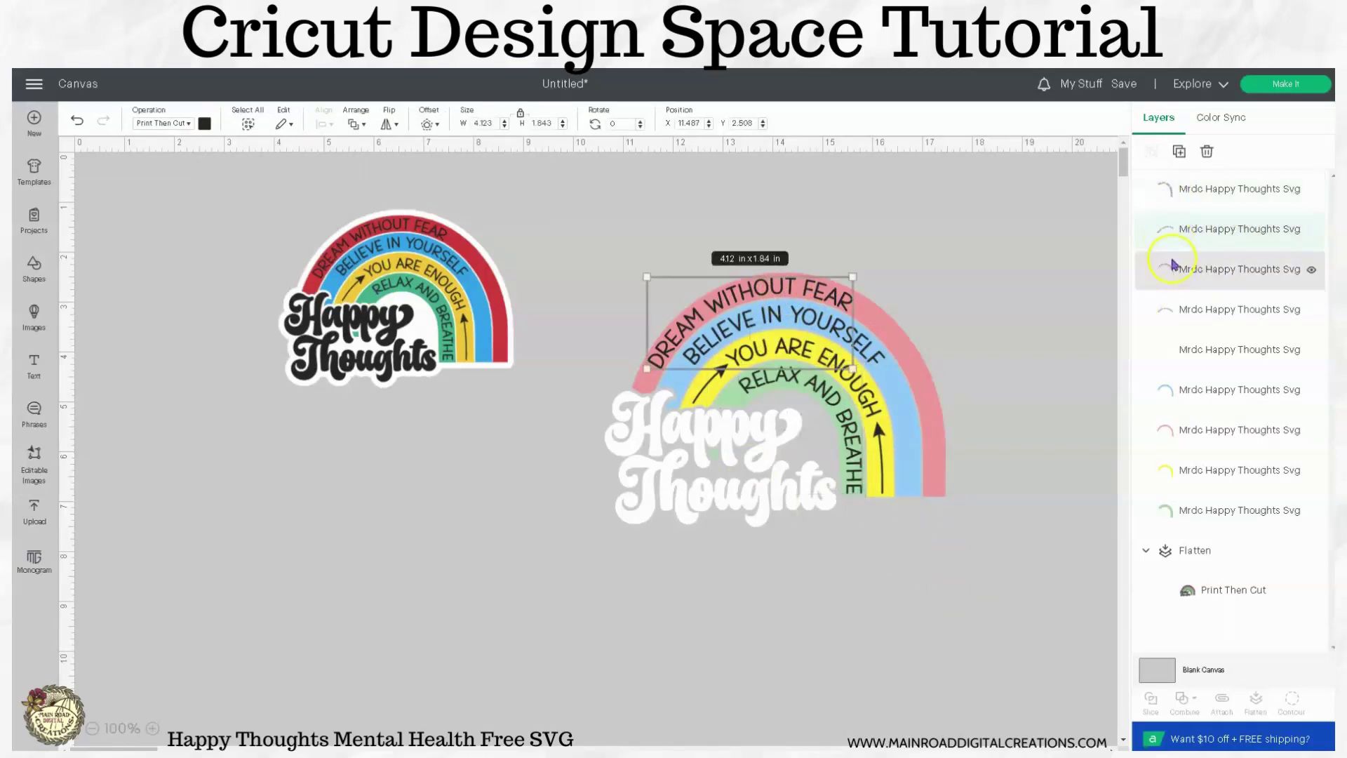
click(1166, 312)
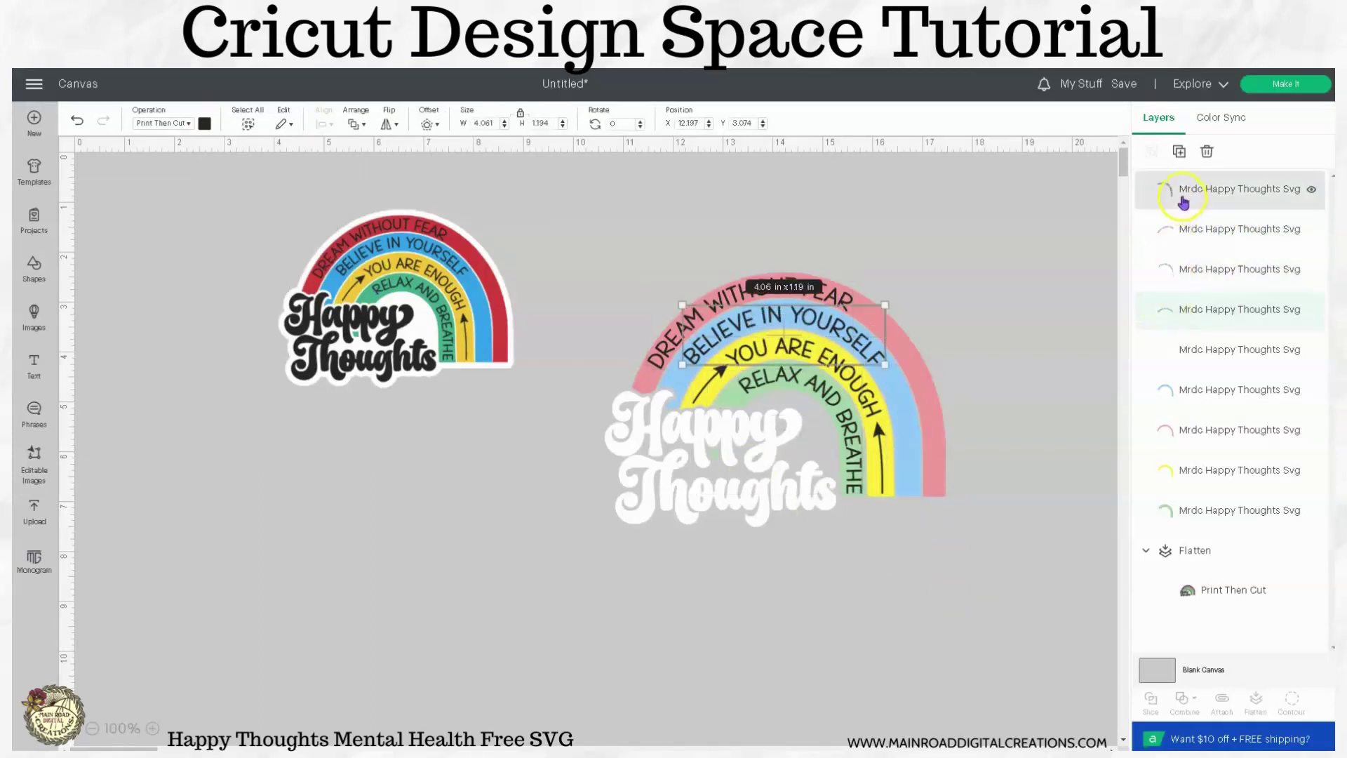
click(1190, 231)
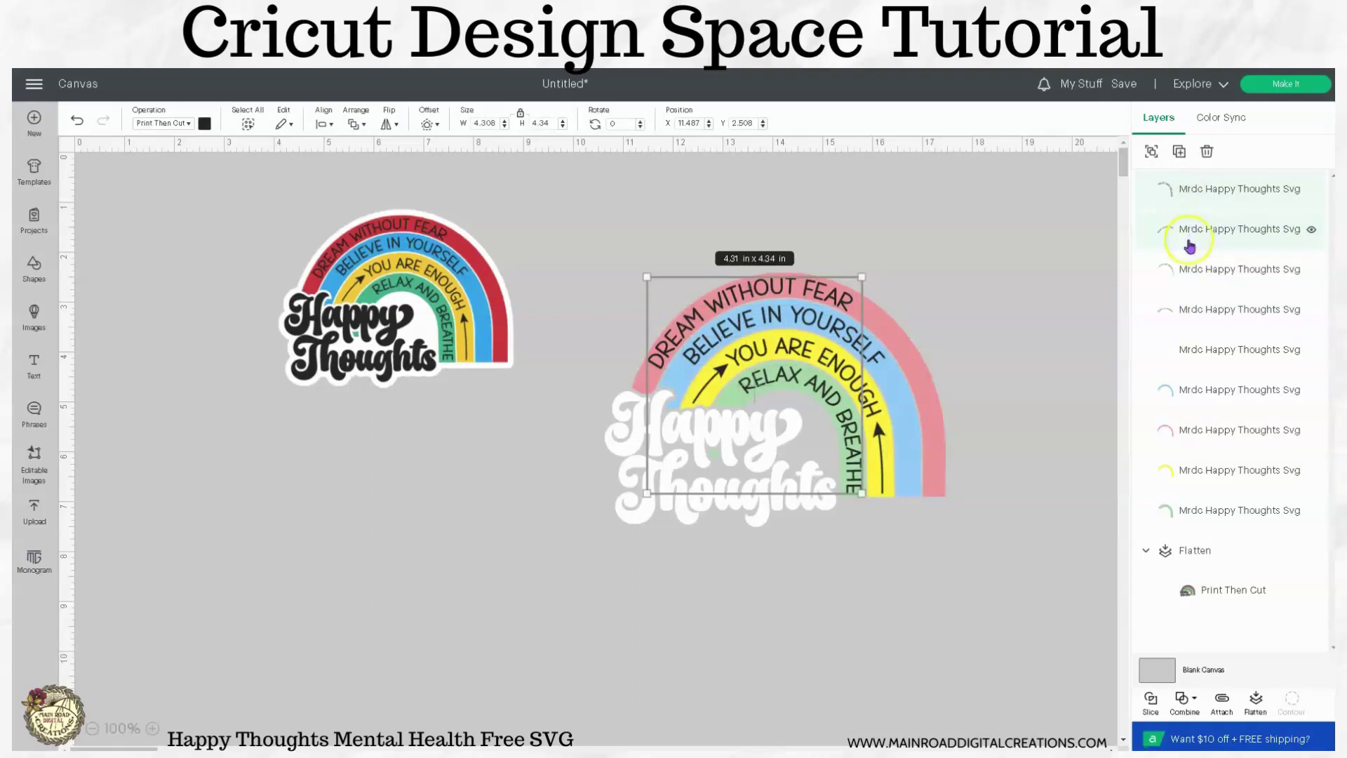
shift+click(1211, 309)
click(204, 124)
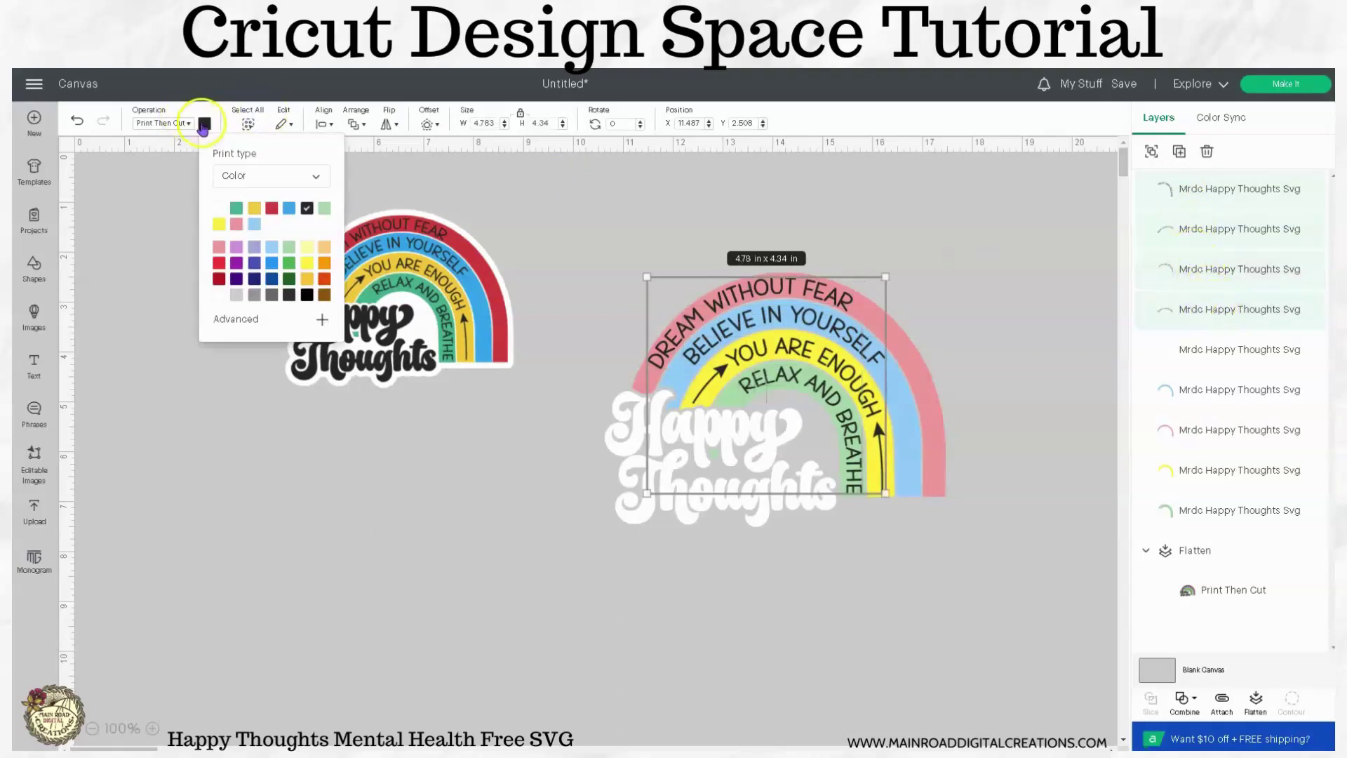
click(951, 523)
- Group all layers of the recoloured copy and create a rounded, welded offset around the group
drag(987, 550, 625, 260)
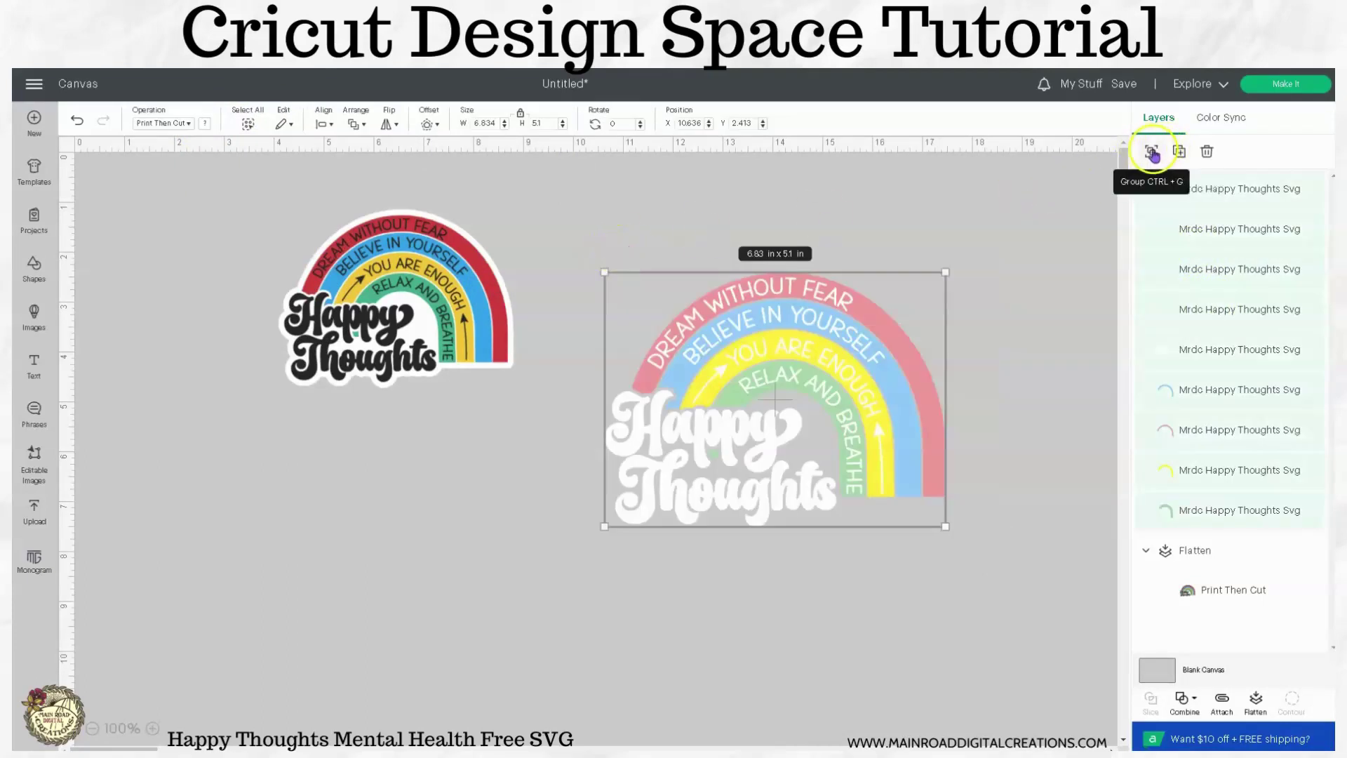
key(ctrl+g)
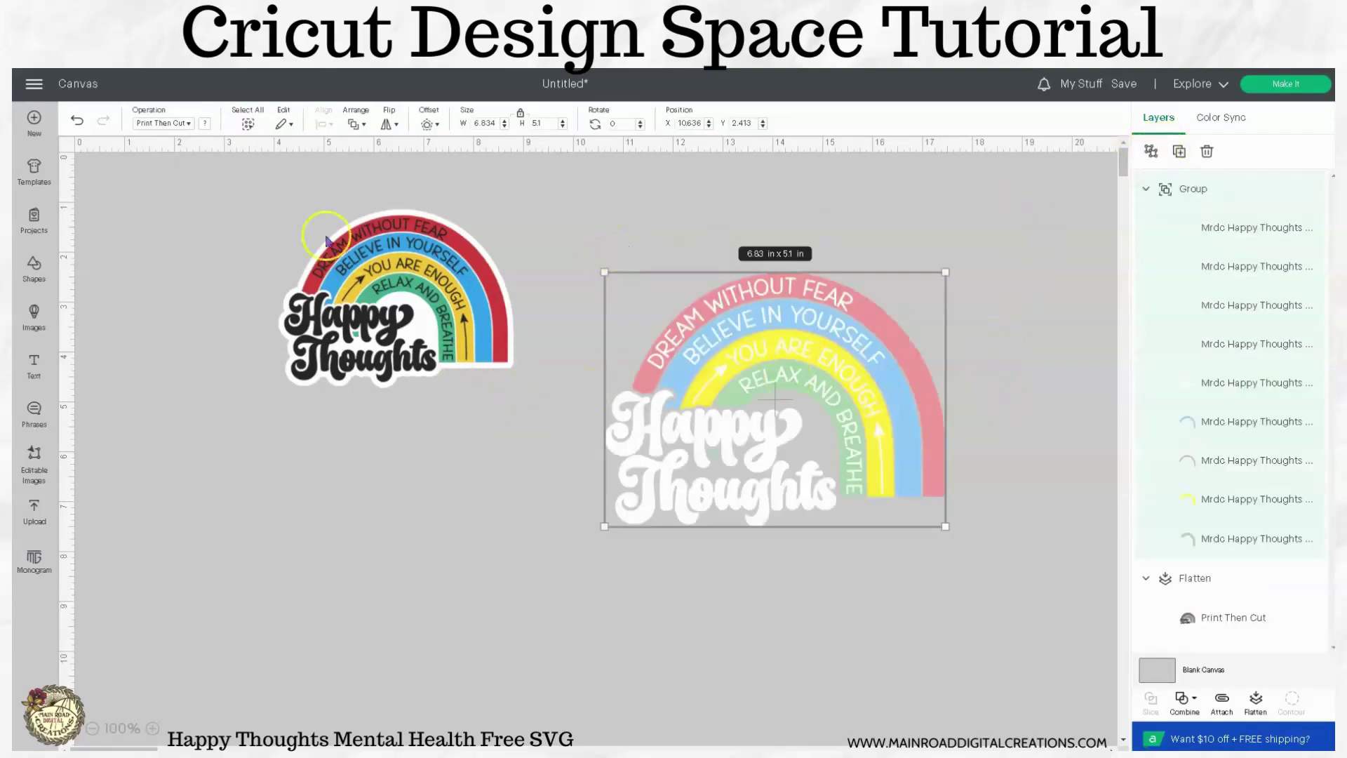
click(425, 125)
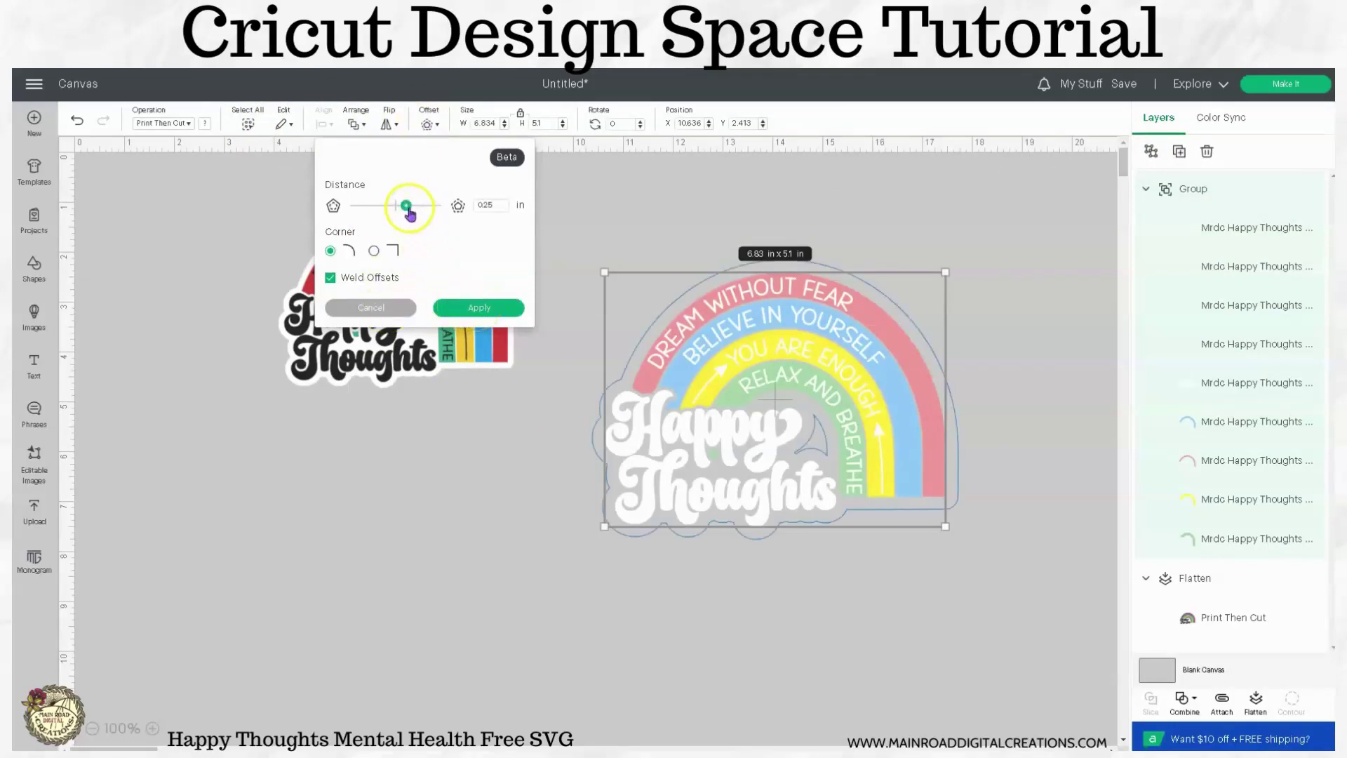
drag(406, 206, 412, 205)
click(460, 307)
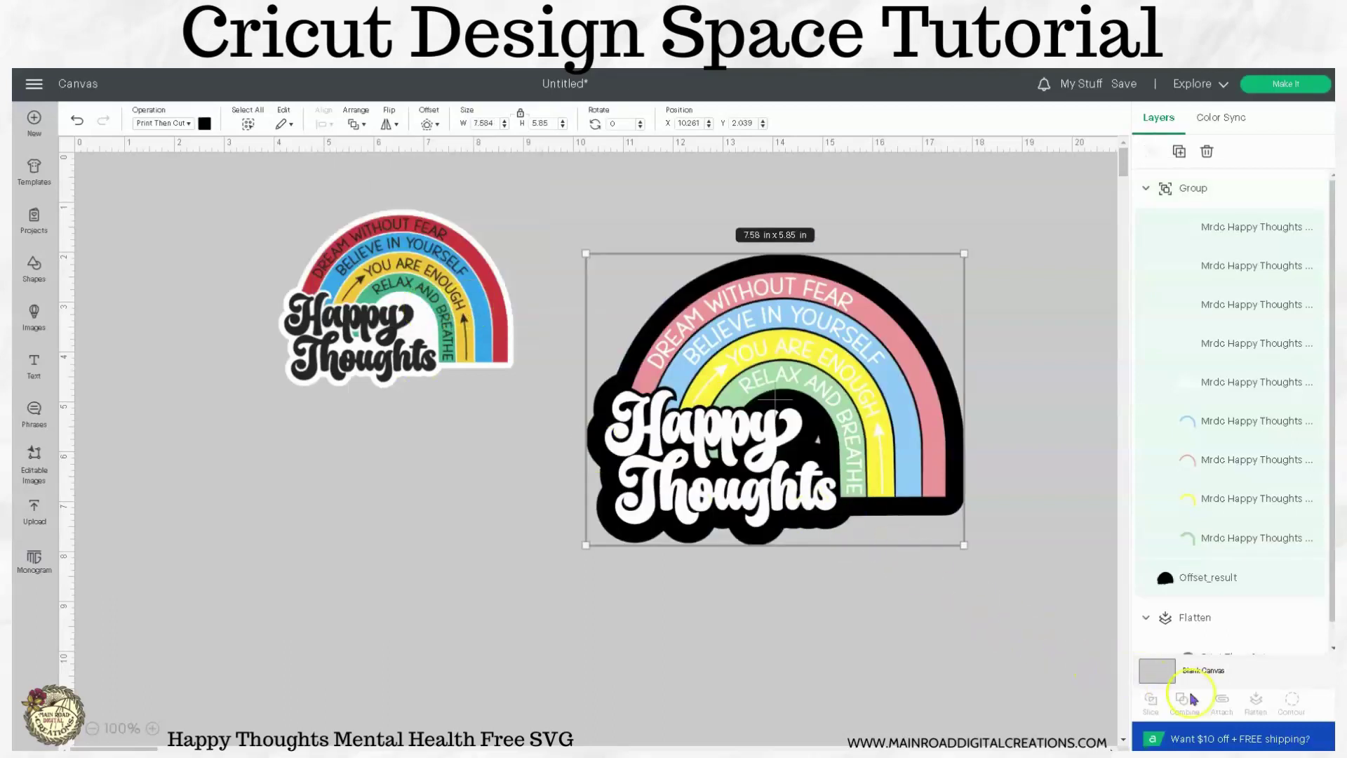
- Set the copy's offset to Basic Cut and hide its small triangular inner contour
click(958, 390)
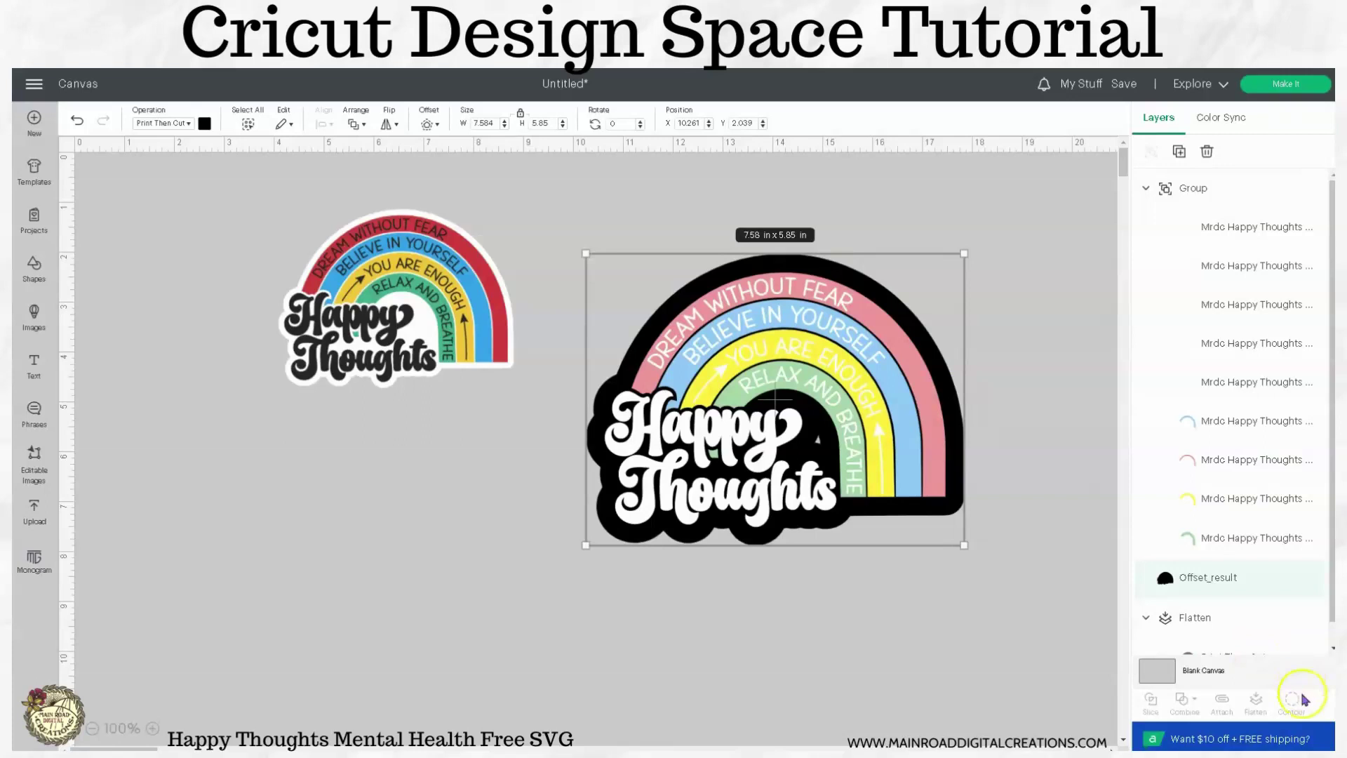
drag(806, 439, 759, 518)
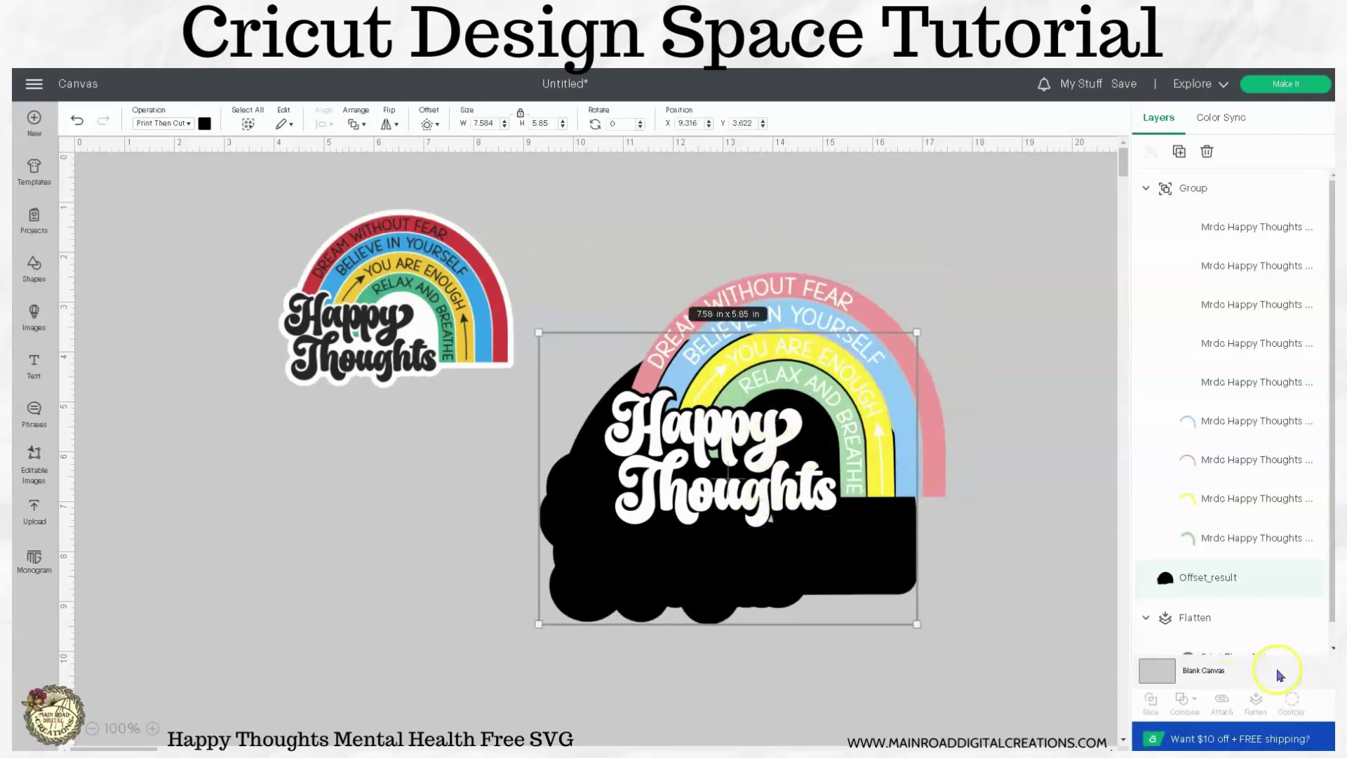
drag(893, 603, 1020, 603)
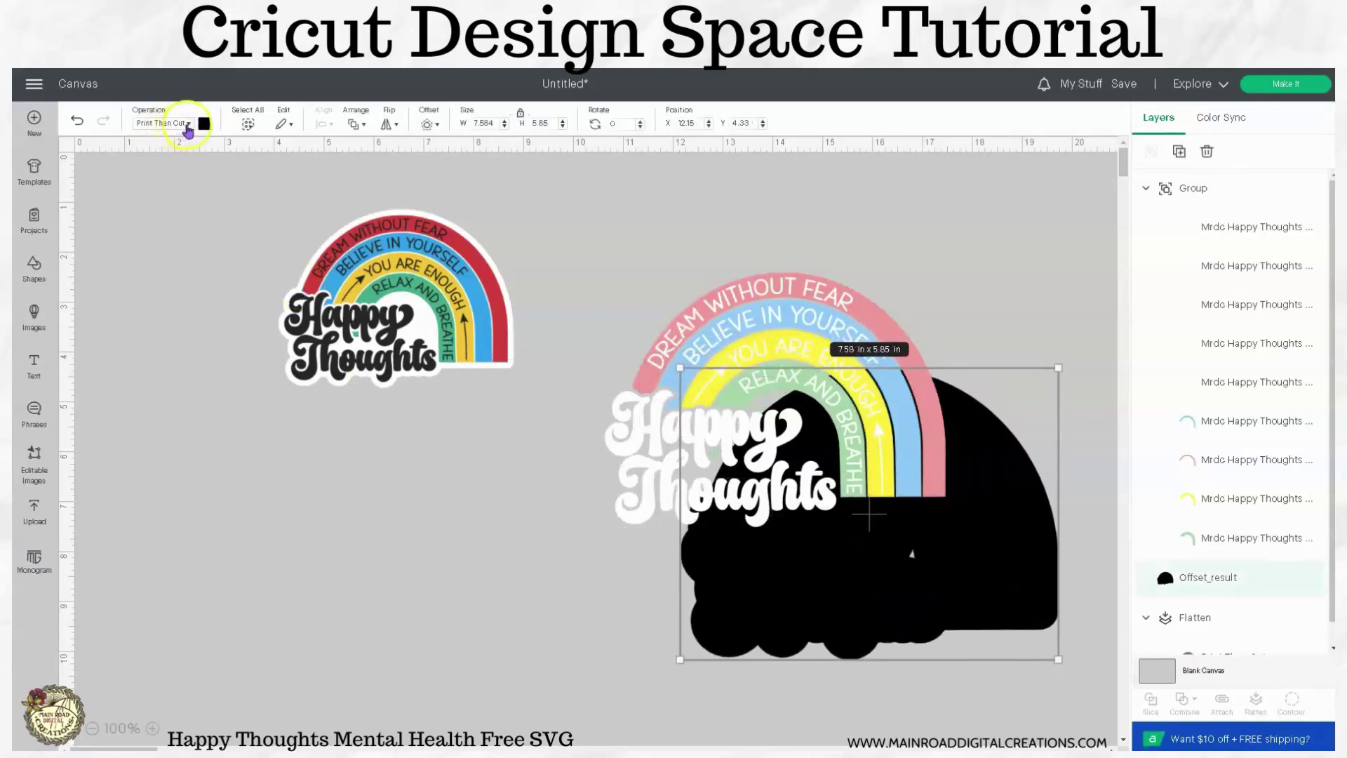
click(187, 125)
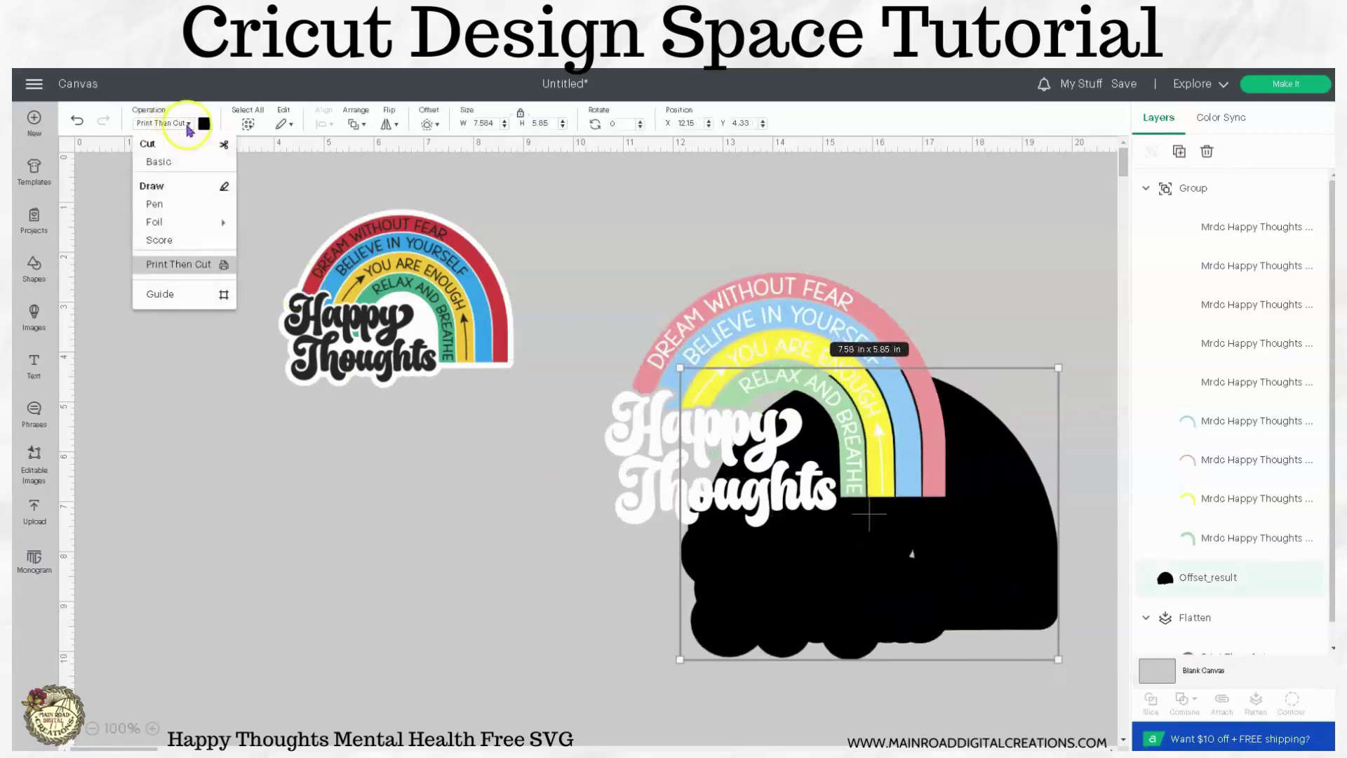
click(150, 170)
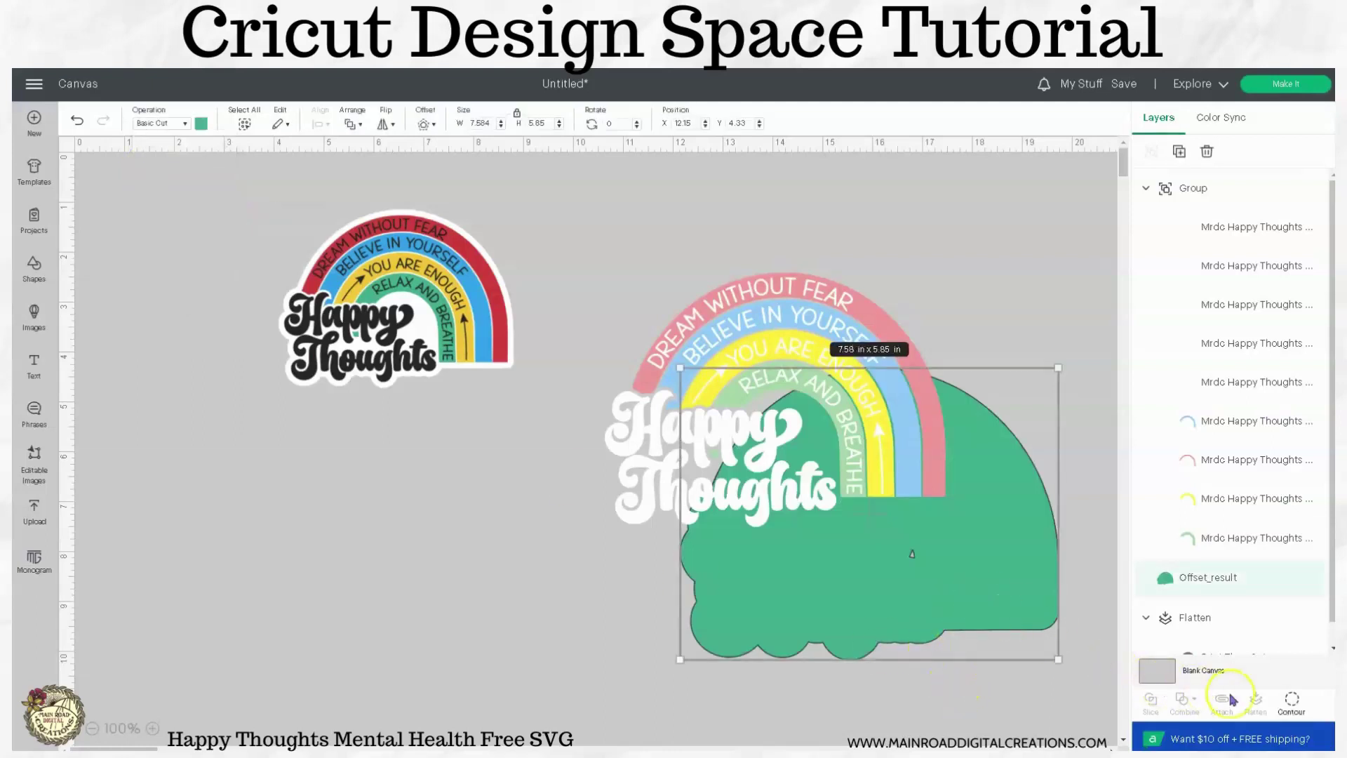
click(1291, 700)
click(917, 501)
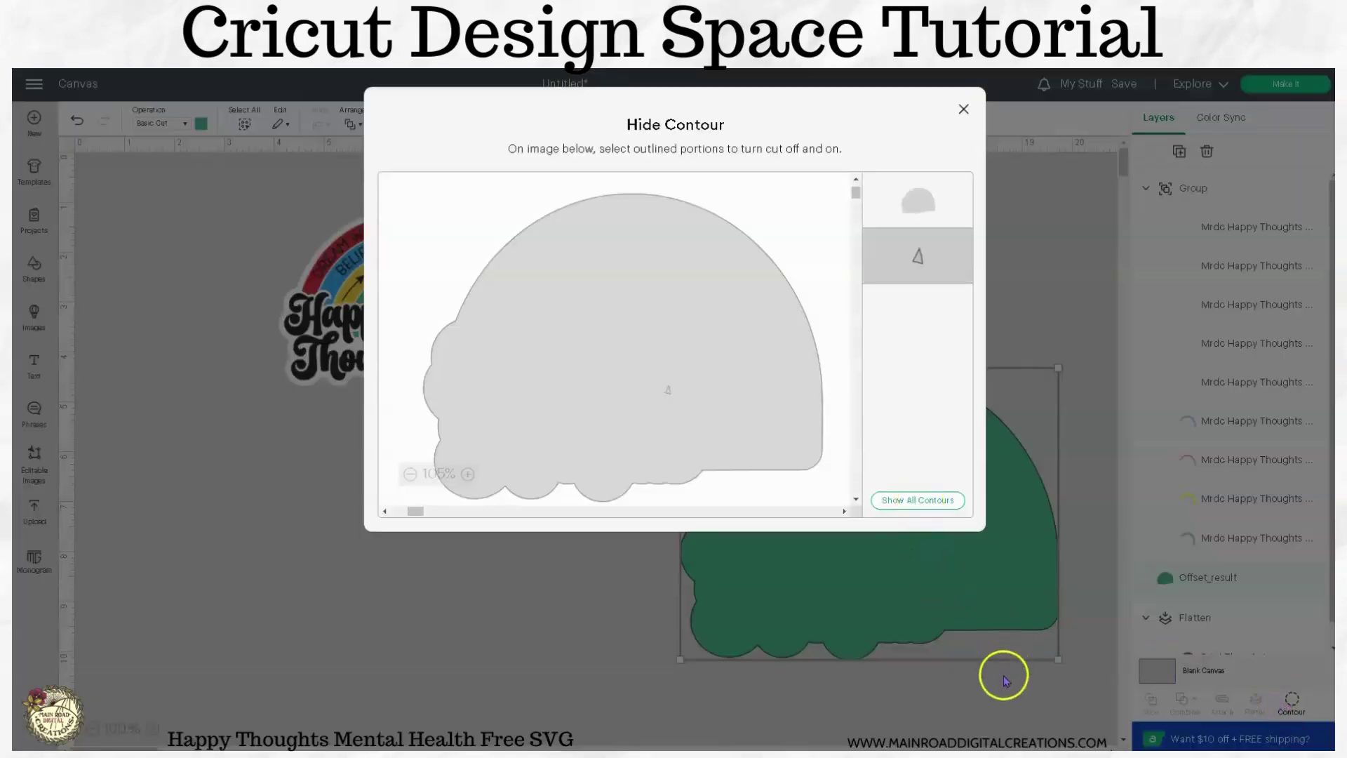
click(980, 684)
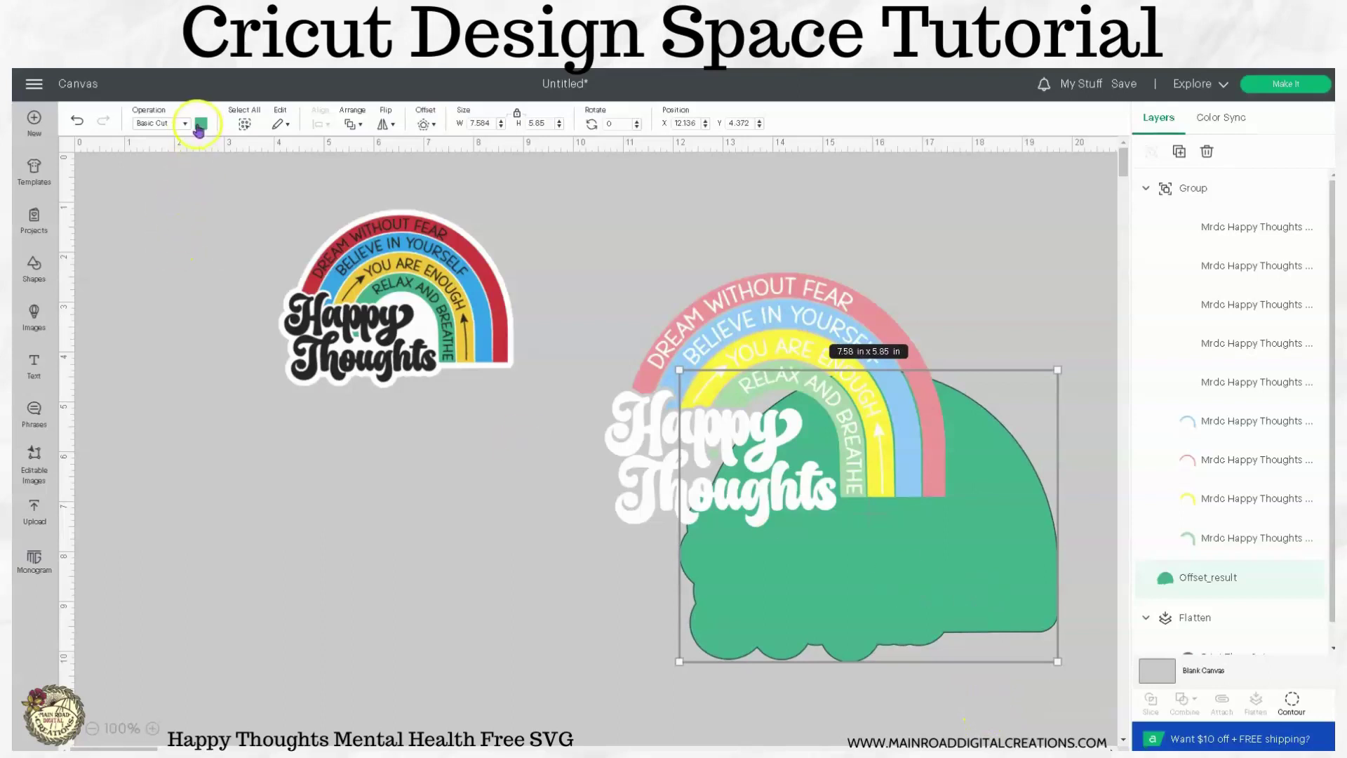
- Move the offset back behind the recoloured rainbow and align both to a common centre
drag(902, 559, 863, 504)
shift+click(730, 364)
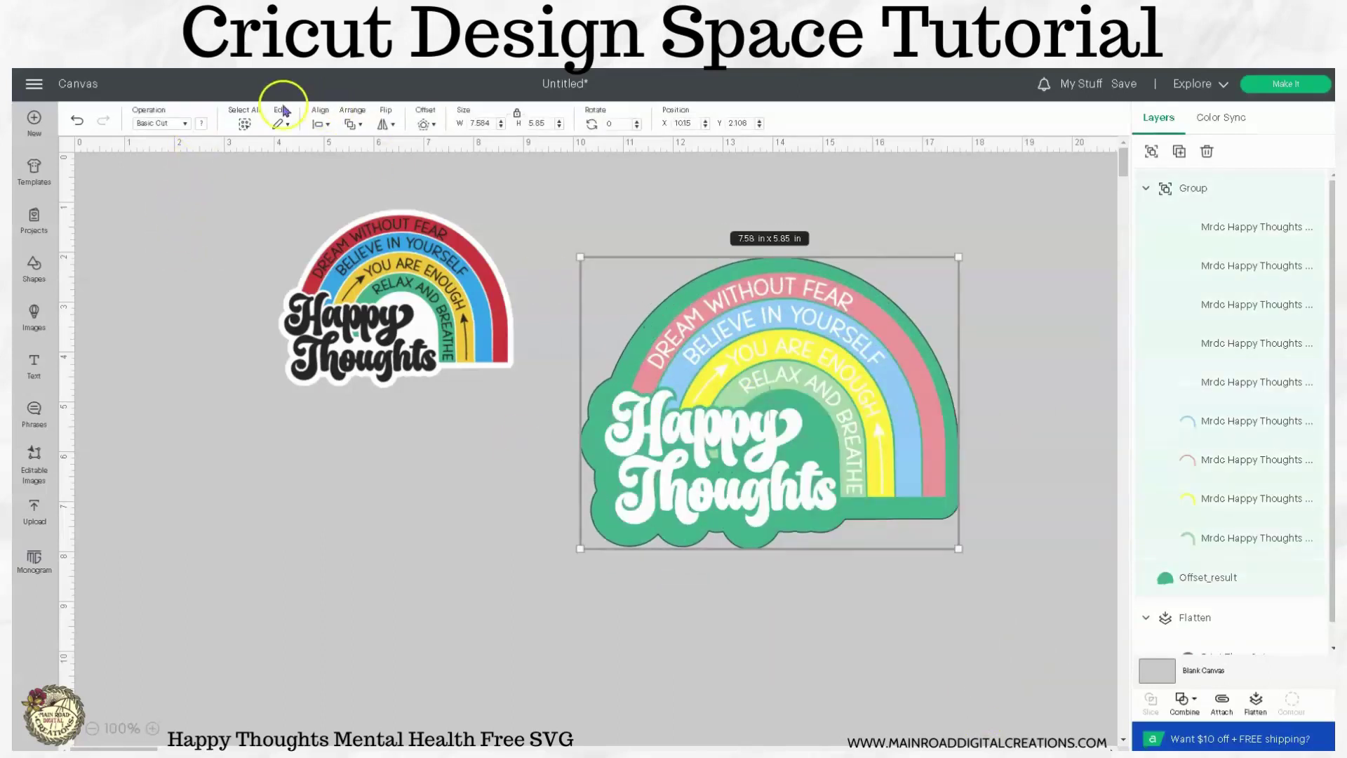
click(327, 126)
click(358, 266)
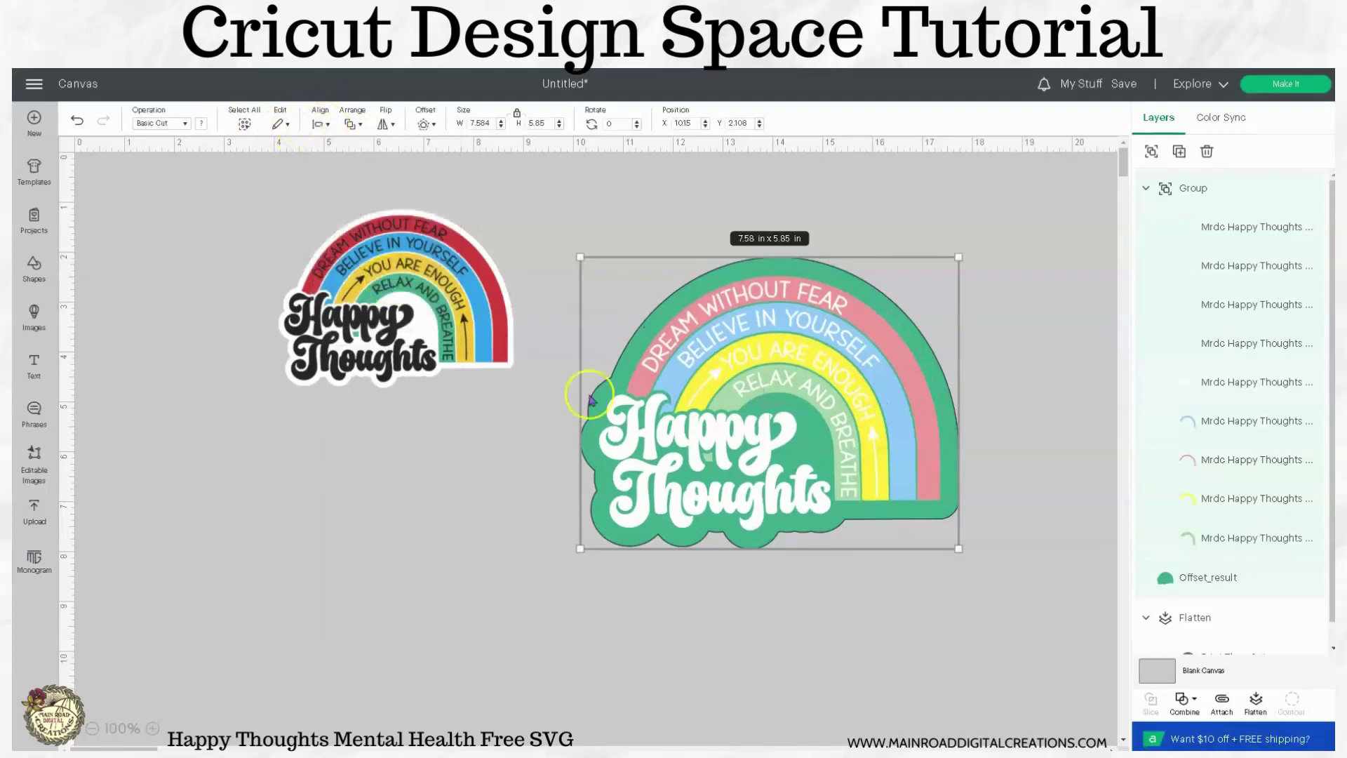
- Shrink the offset to about 7.32 in wide and centre the rainbow group on it again
click(938, 649)
click(941, 514)
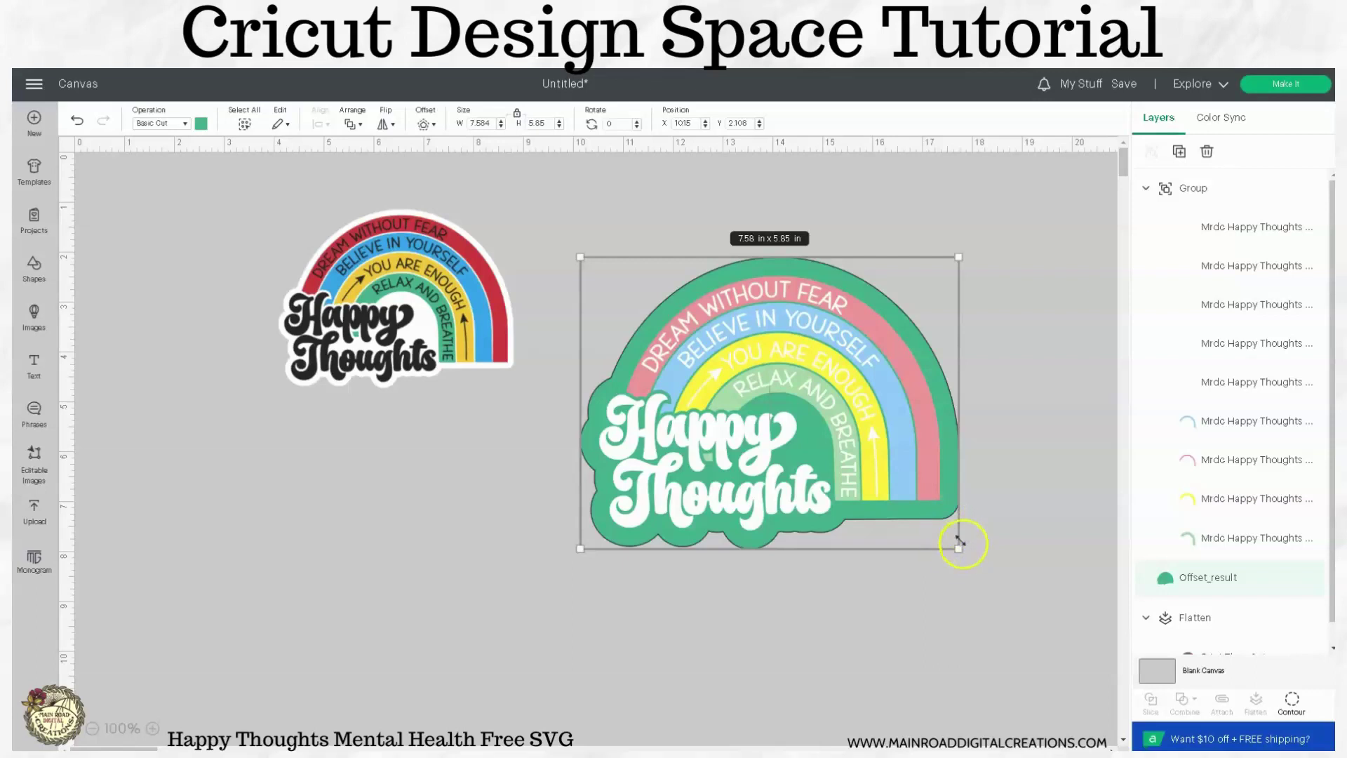
drag(959, 548, 943, 534)
drag(971, 583, 799, 378)
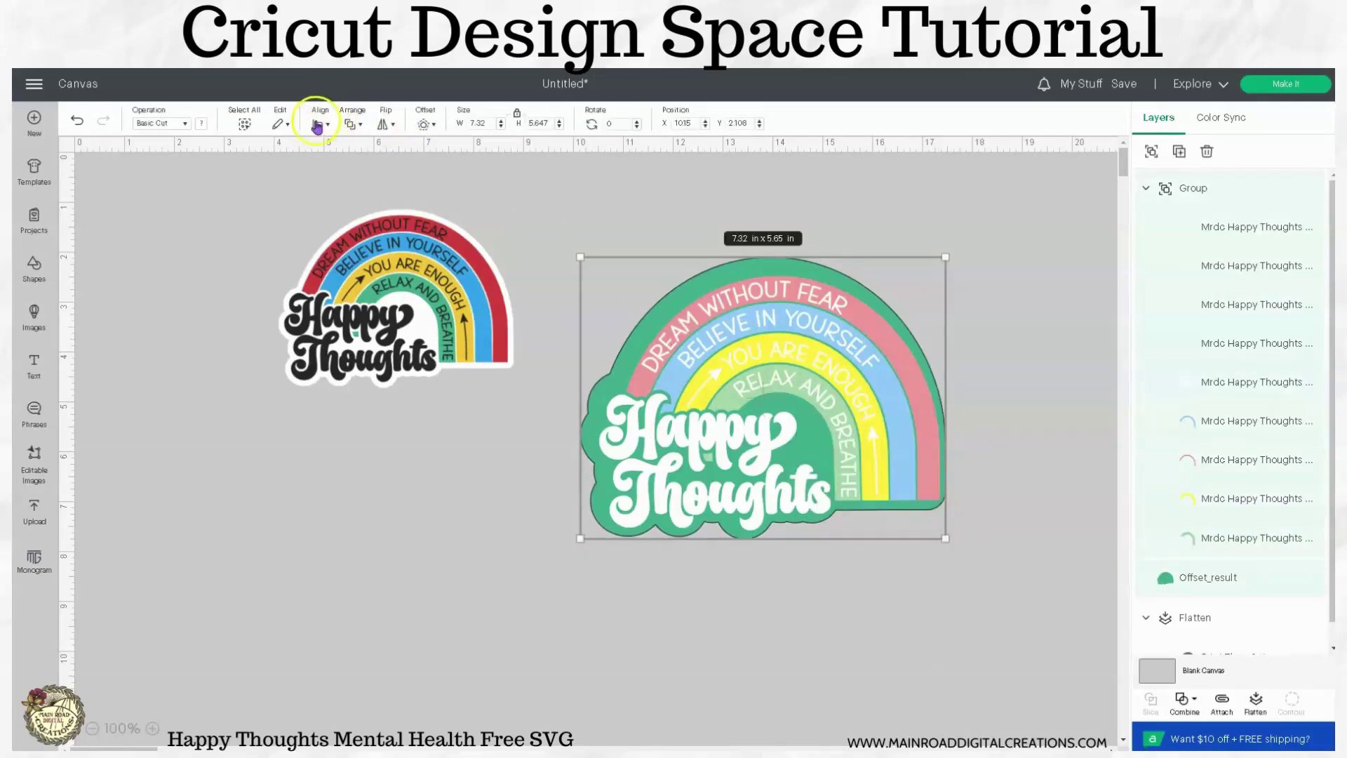
click(322, 129)
click(356, 266)
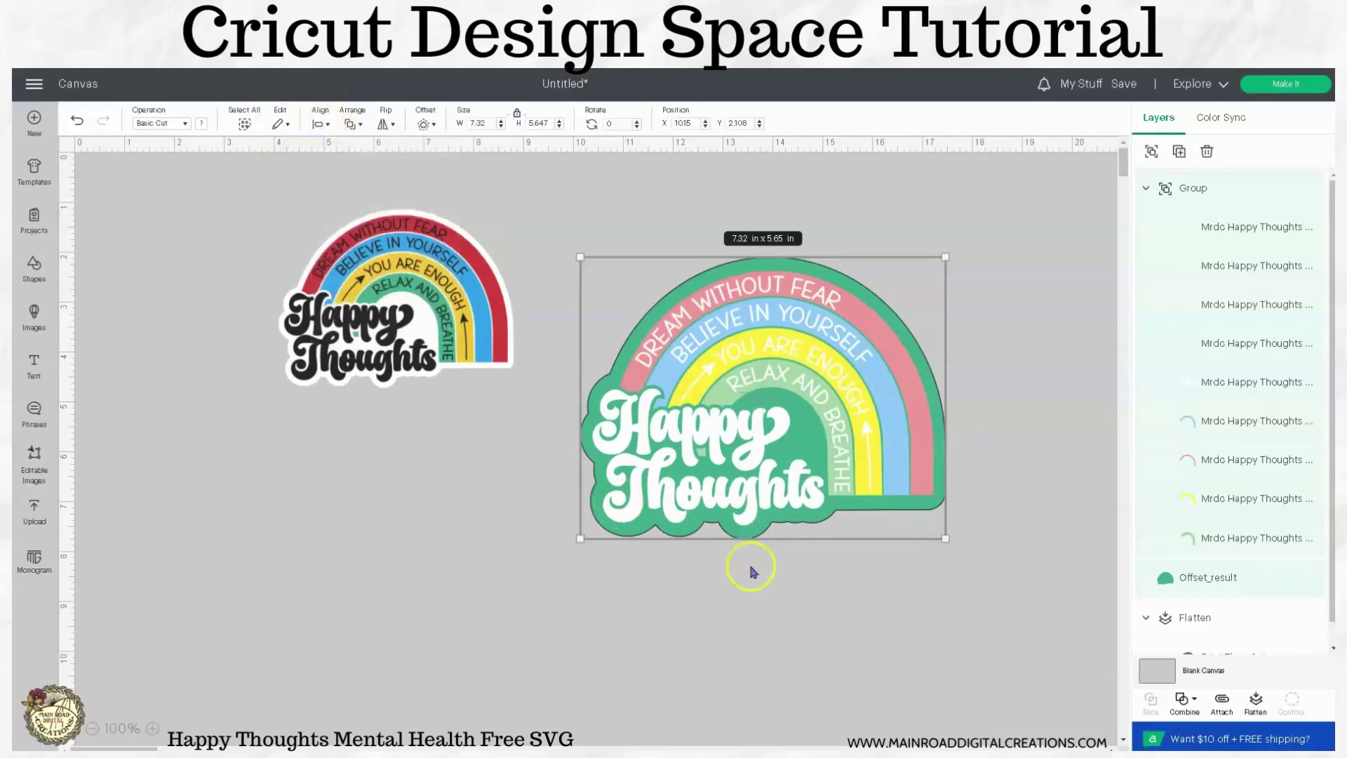
click(851, 596)
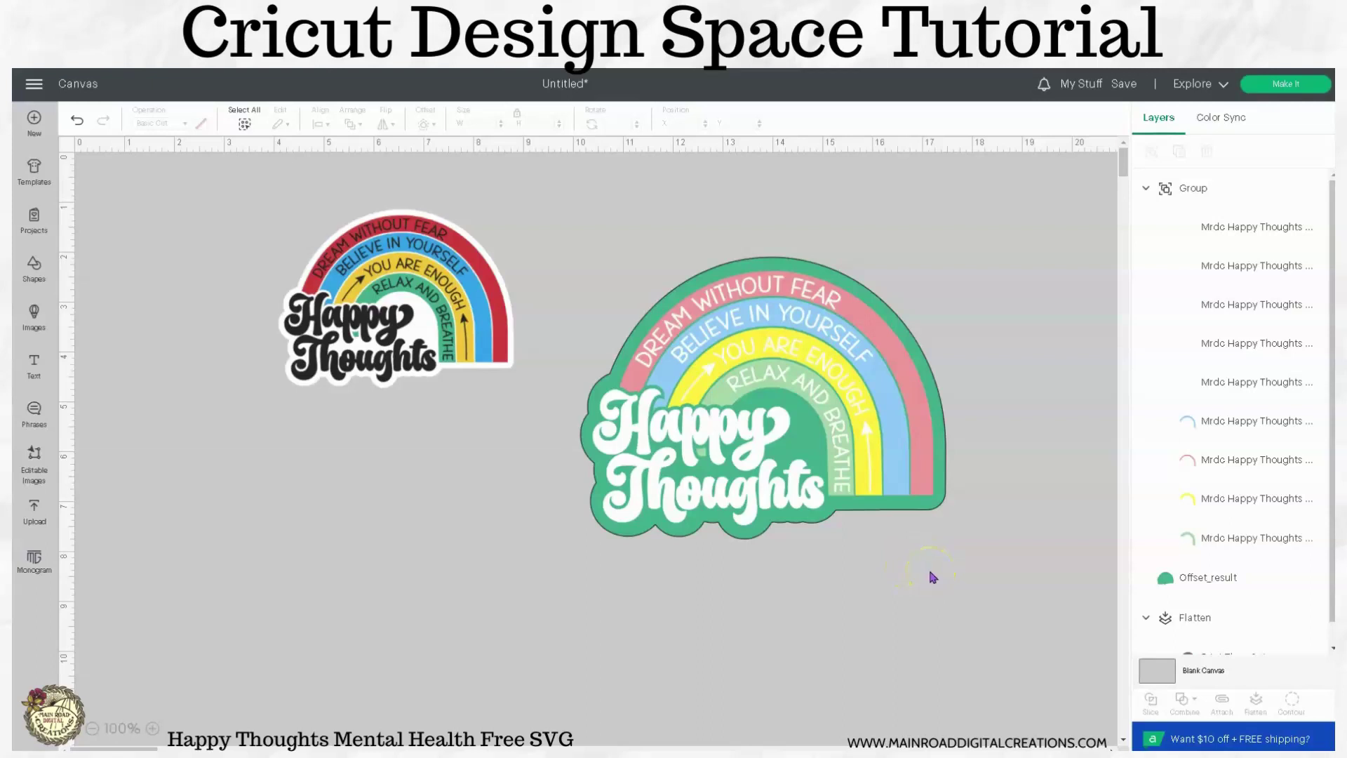
- Recolour the copy's offset to the darker green #419b43
click(944, 506)
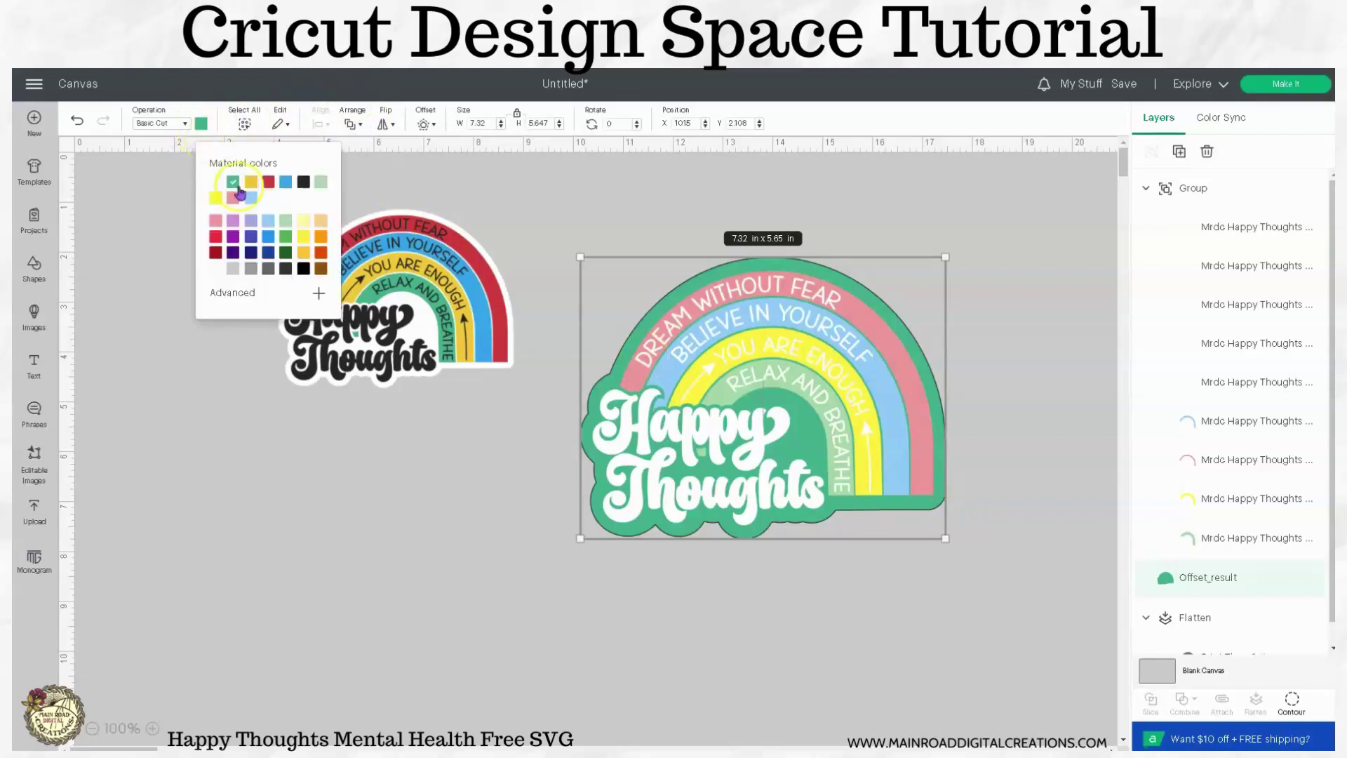
click(284, 223)
click(286, 236)
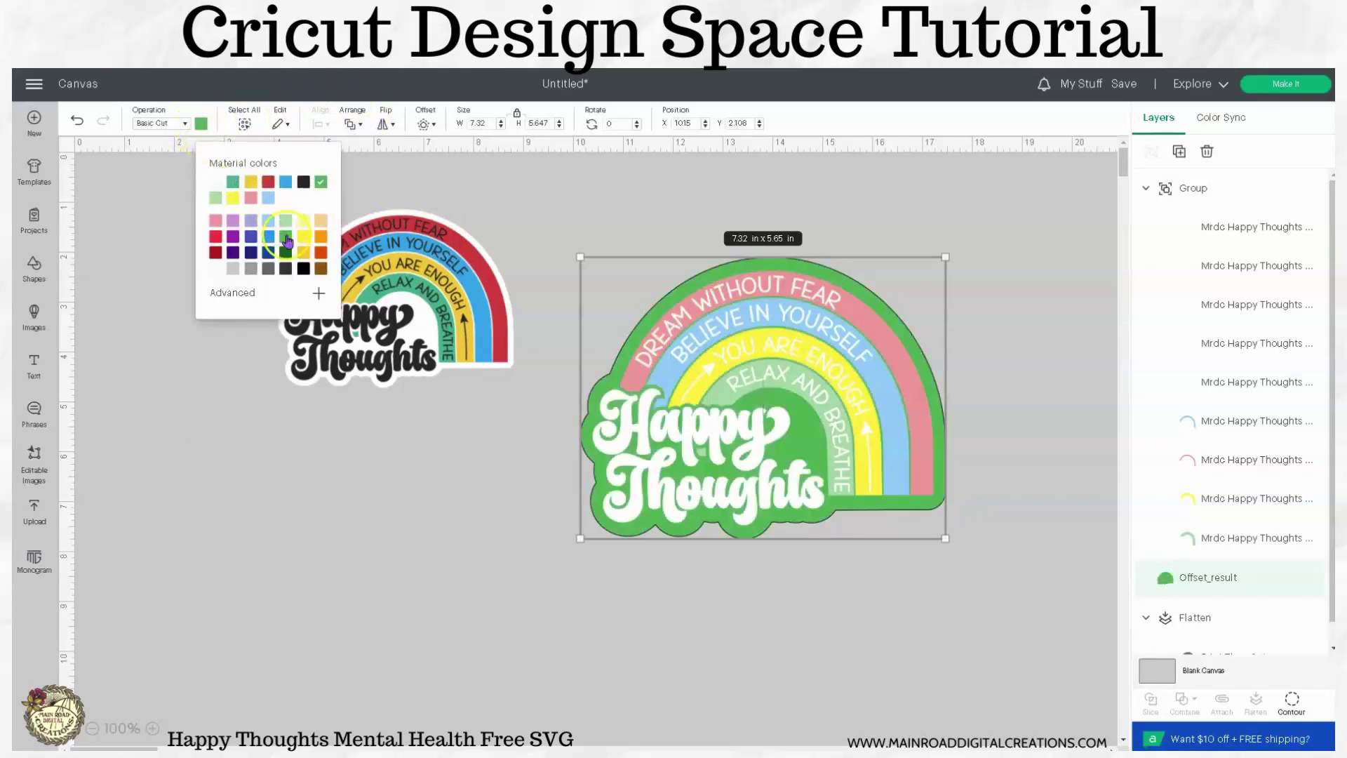
click(318, 293)
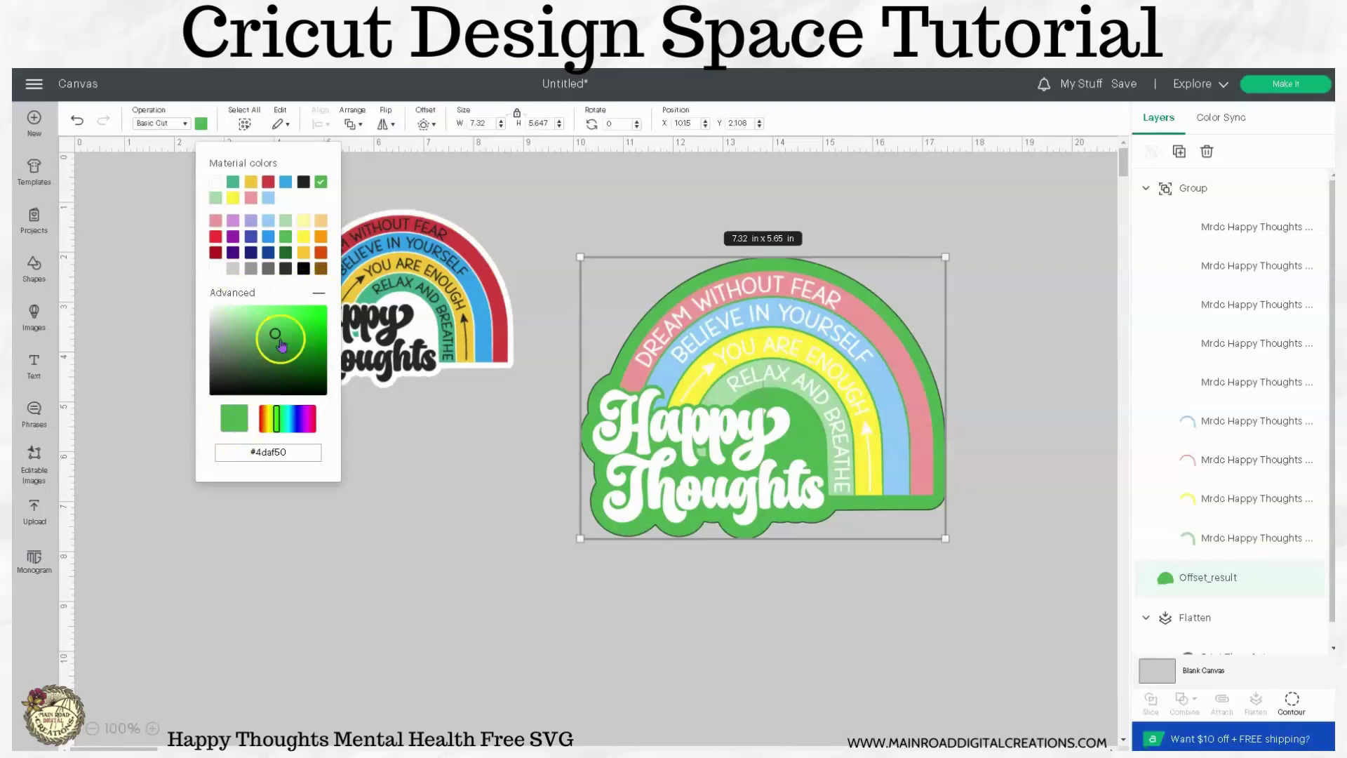
mouse_move(276, 329)
mouse_down()
mouse_move(252, 358)
mouse_move(237, 337)
mouse_move(247, 358)
mouse_move(260, 339)
mouse_move(279, 346)
mouse_up()
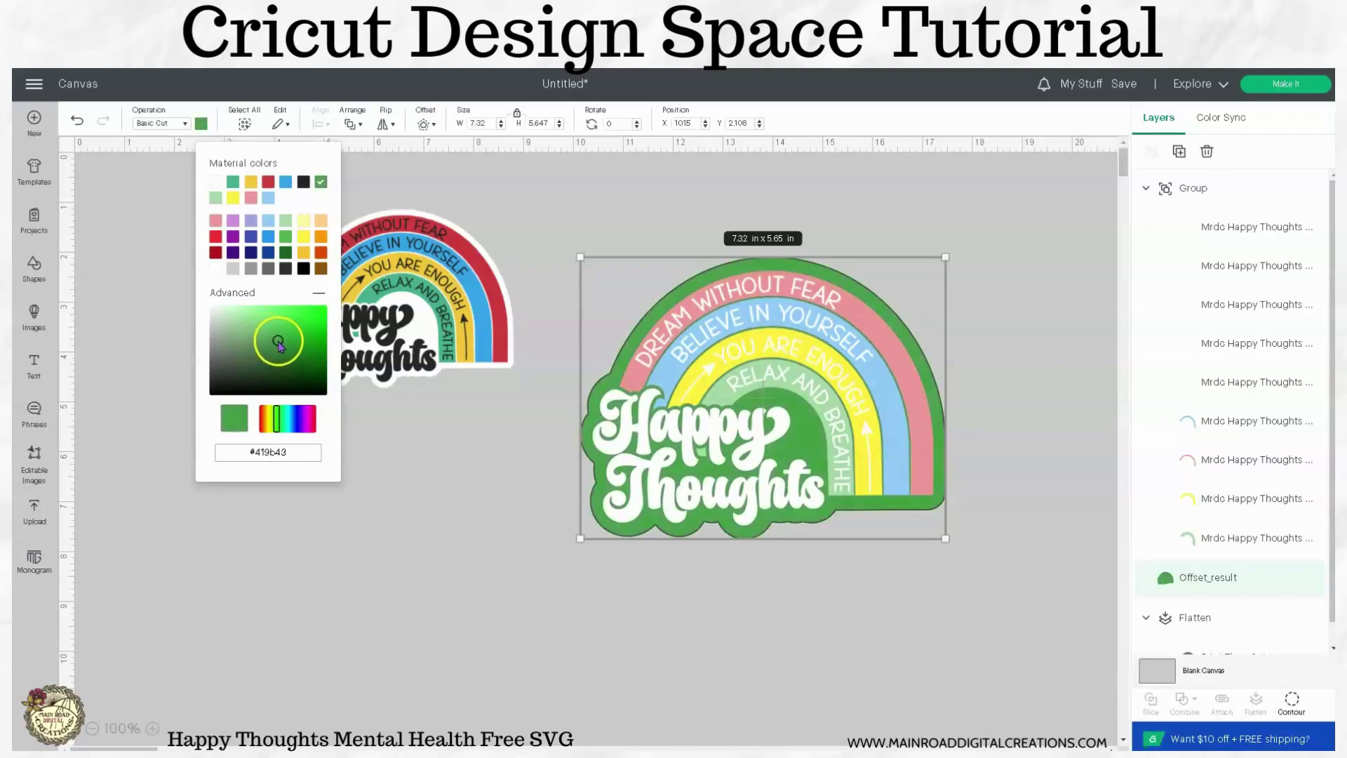
click(400, 433)
- Flatten the recoloured rainbow group and its green offset into one Print Then Cut sticker
drag(1001, 590, 620, 175)
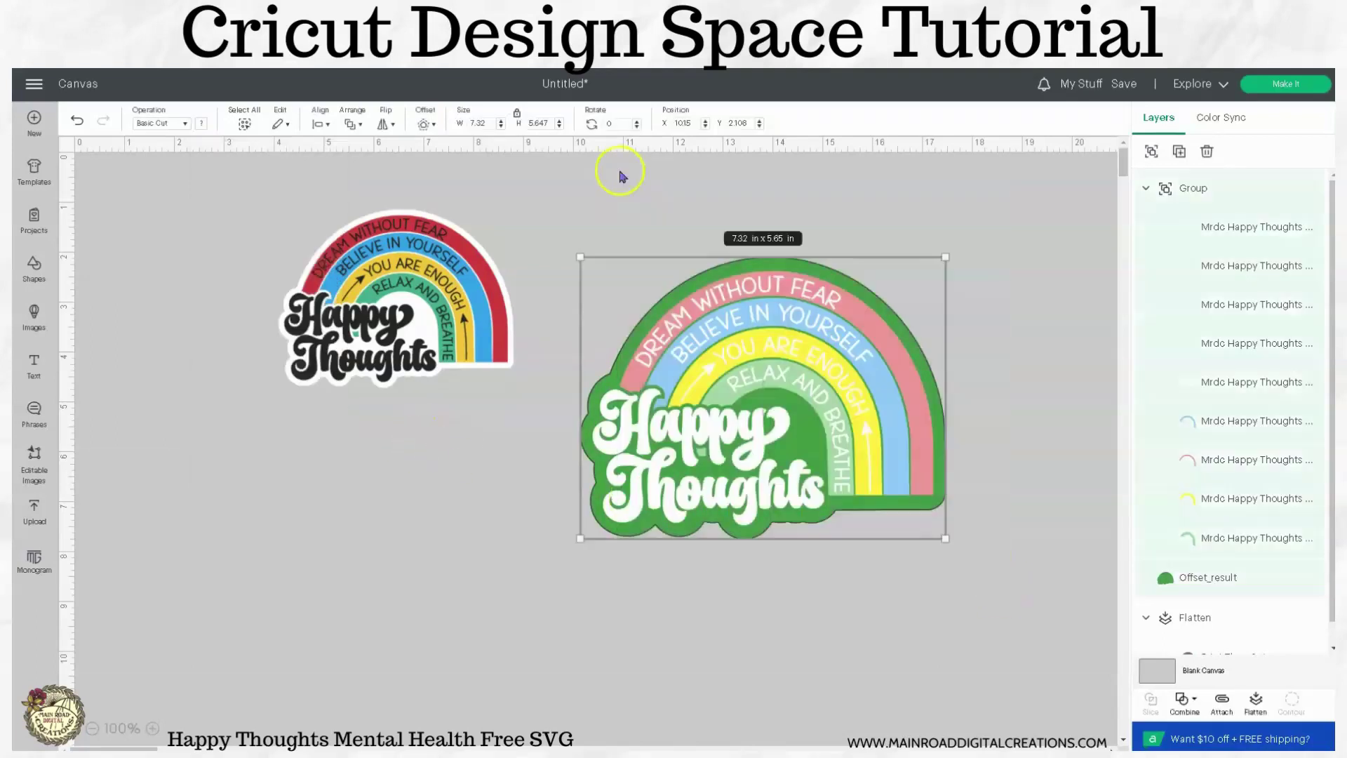
click(317, 124)
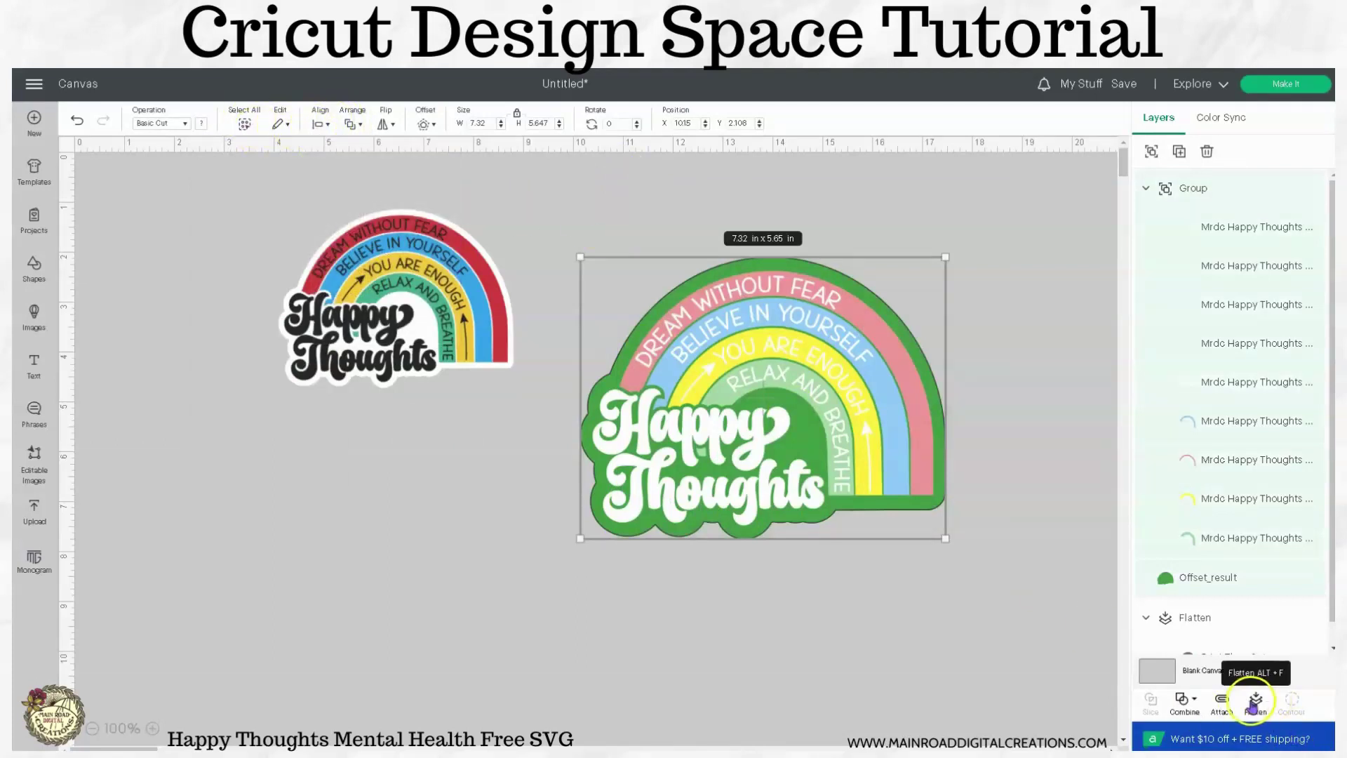
click(1255, 701)
- Shrink the flattened green-edged sticker to about 4 in wide and arrange it side by side with the original sticker
drag(946, 538, 790, 395)
drag(662, 356, 605, 303)
drag(453, 331, 435, 313)
click(699, 374)
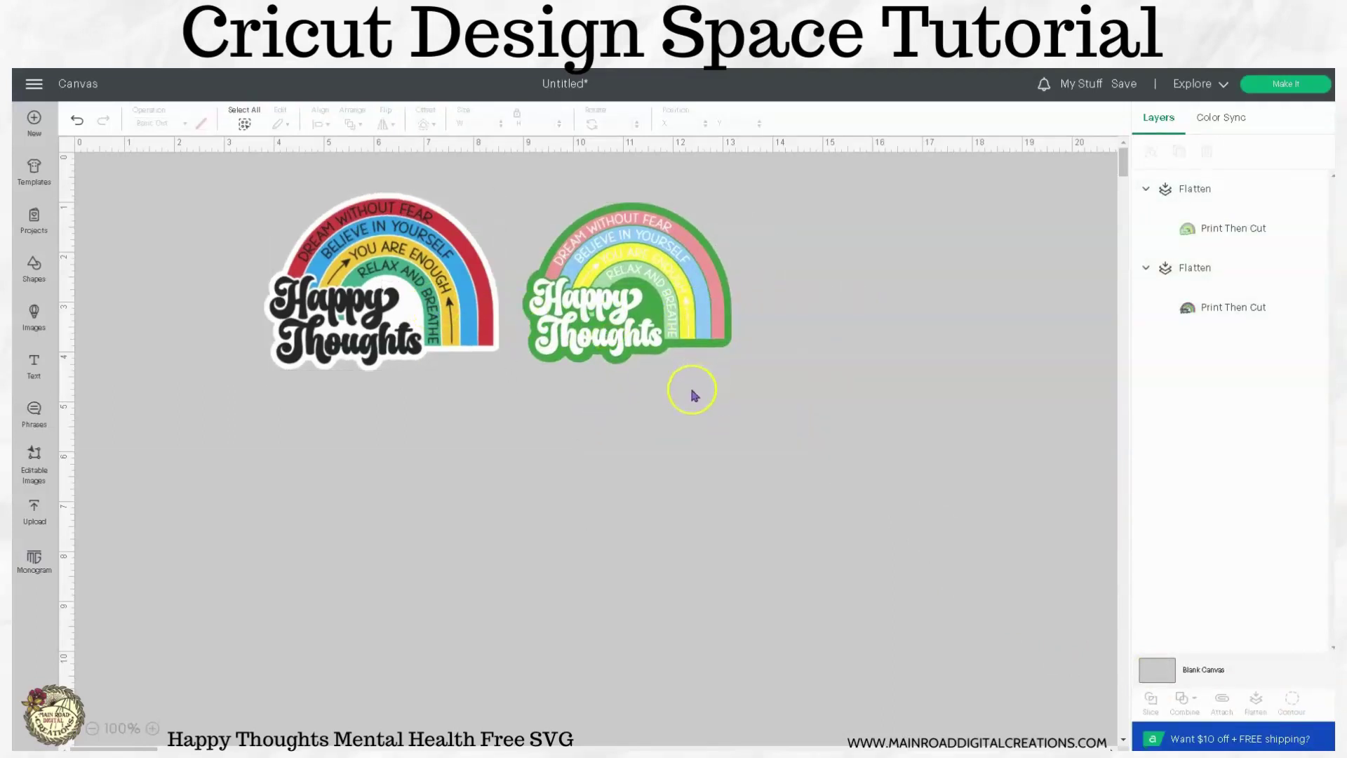